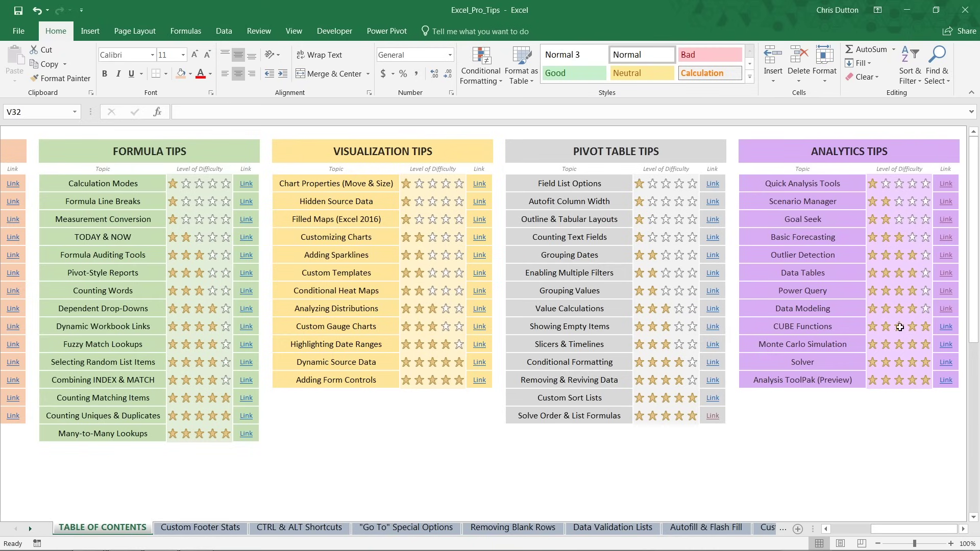
Go to the CUBE Functions sheet, review its three empty sales tables, and show the Power Pivot ribbon.
click(798, 329)
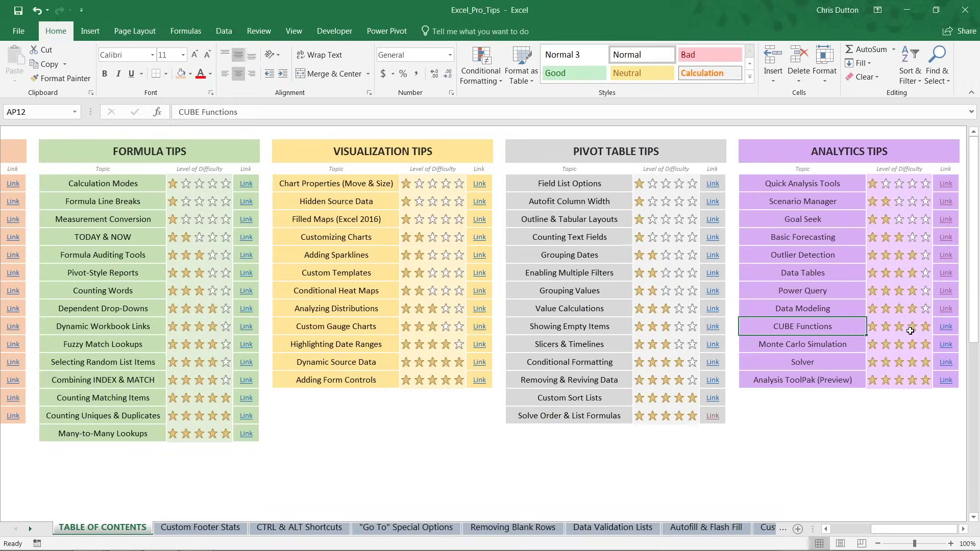
click(944, 327)
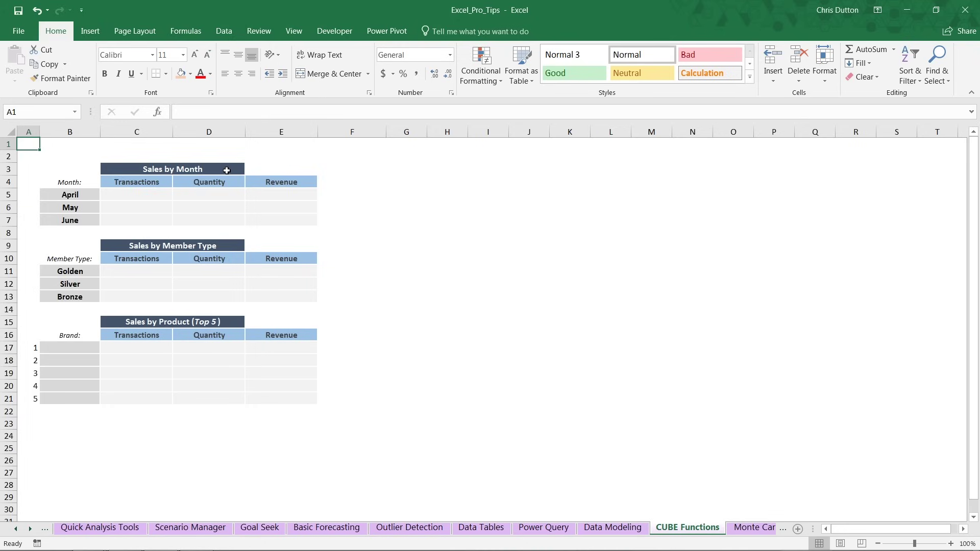
drag(30, 157, 339, 435)
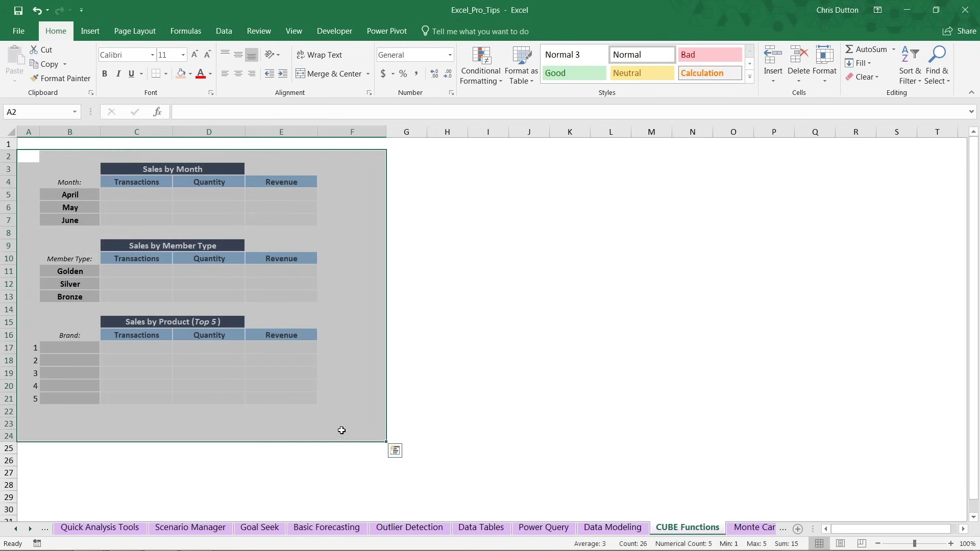
click(282, 339)
click(179, 339)
click(130, 340)
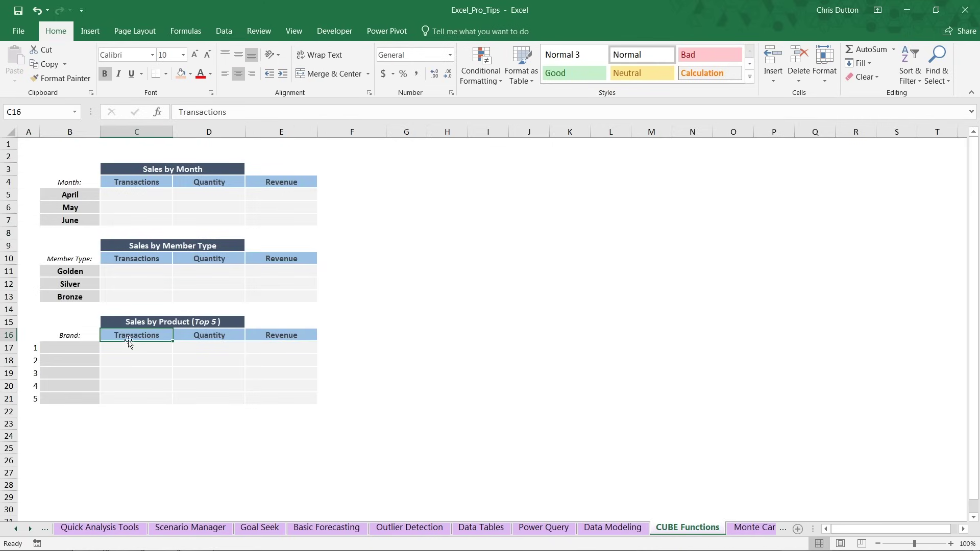
click(74, 348)
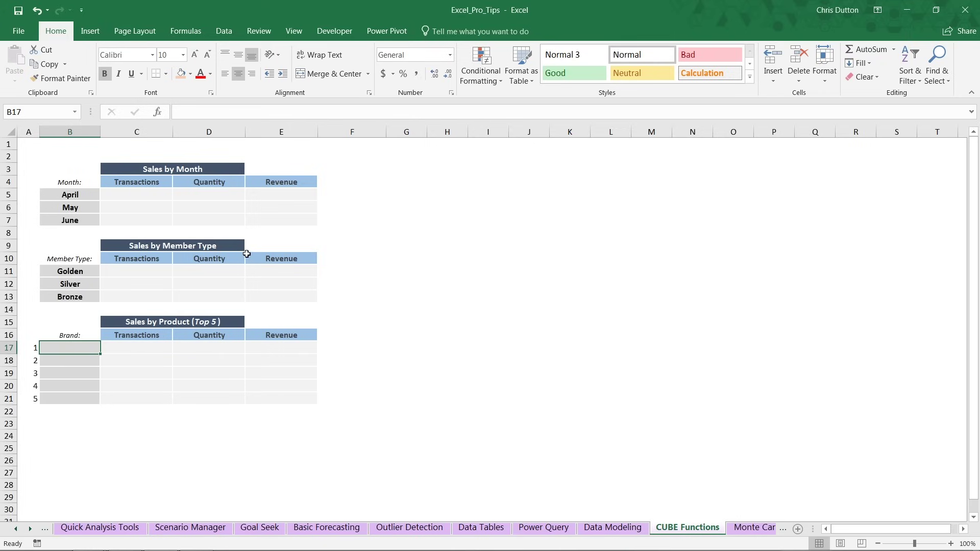
click(384, 31)
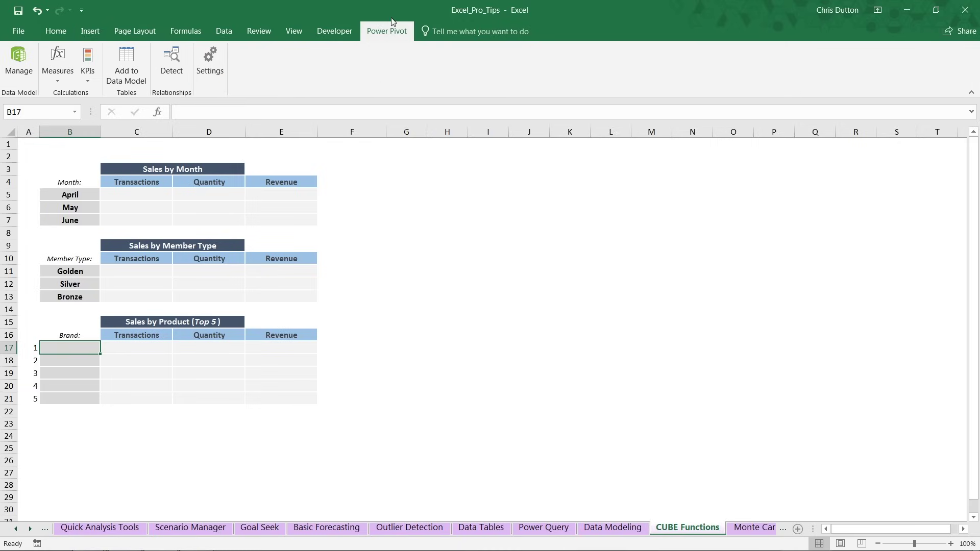
Inspect the data model tables and relationships in Power Pivot's Diagram View, then start a PivotTable.
click(20, 61)
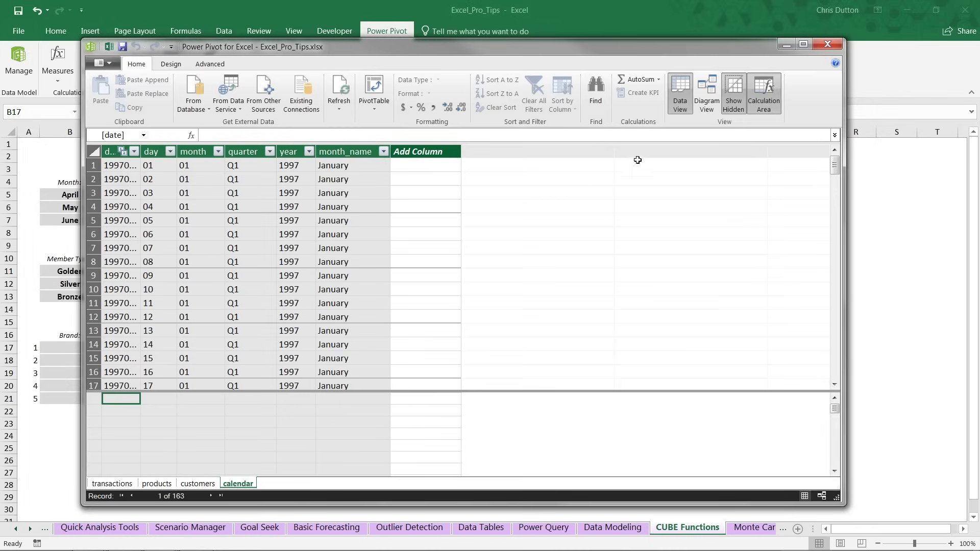
click(706, 105)
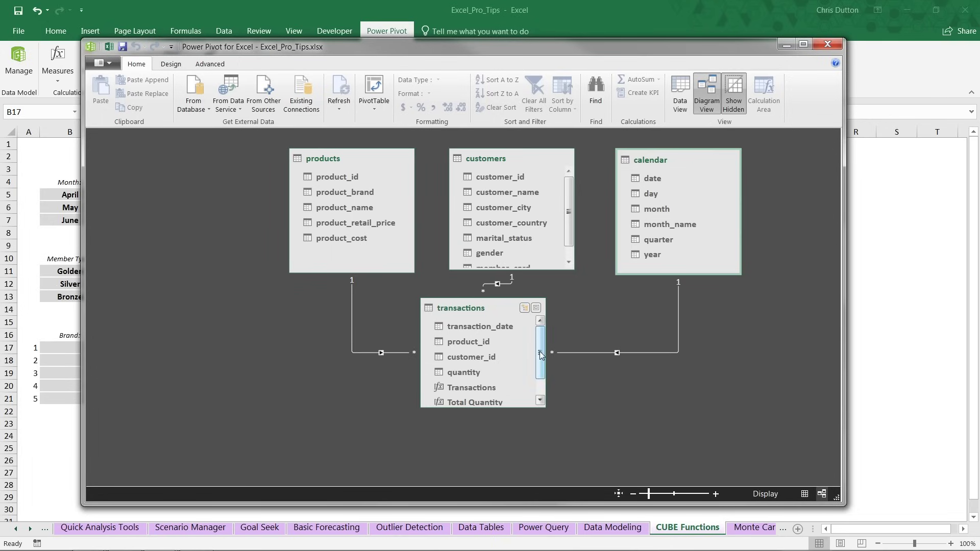
drag(541, 355, 542, 371)
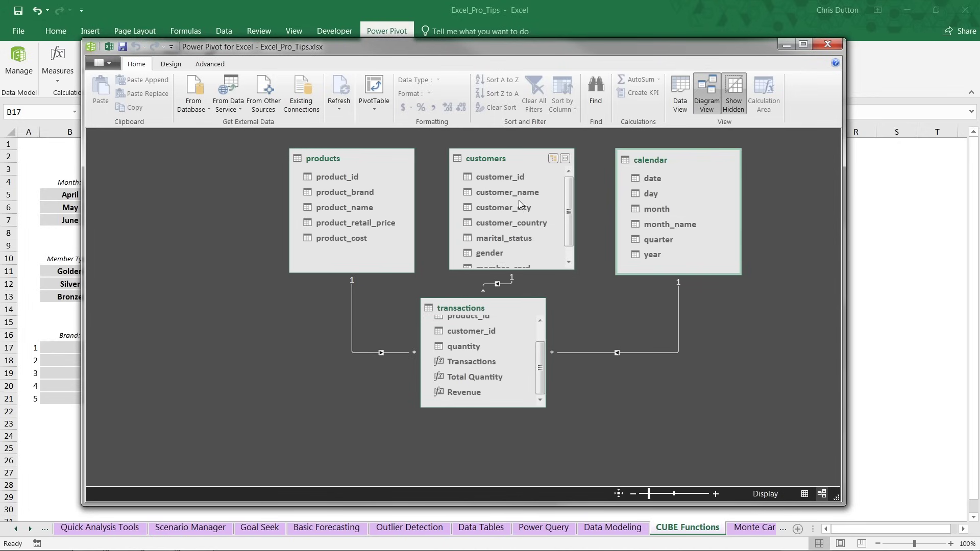
drag(568, 202, 567, 227)
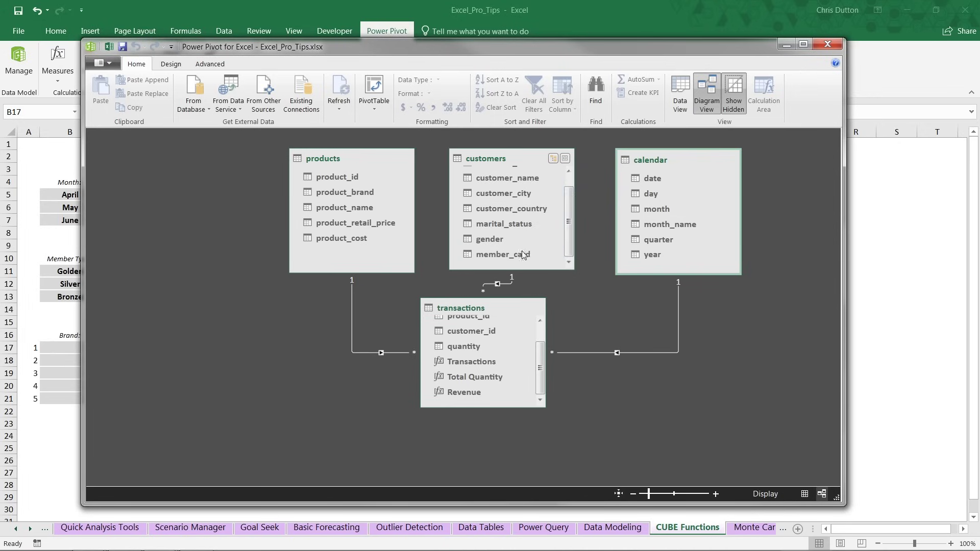
click(347, 155)
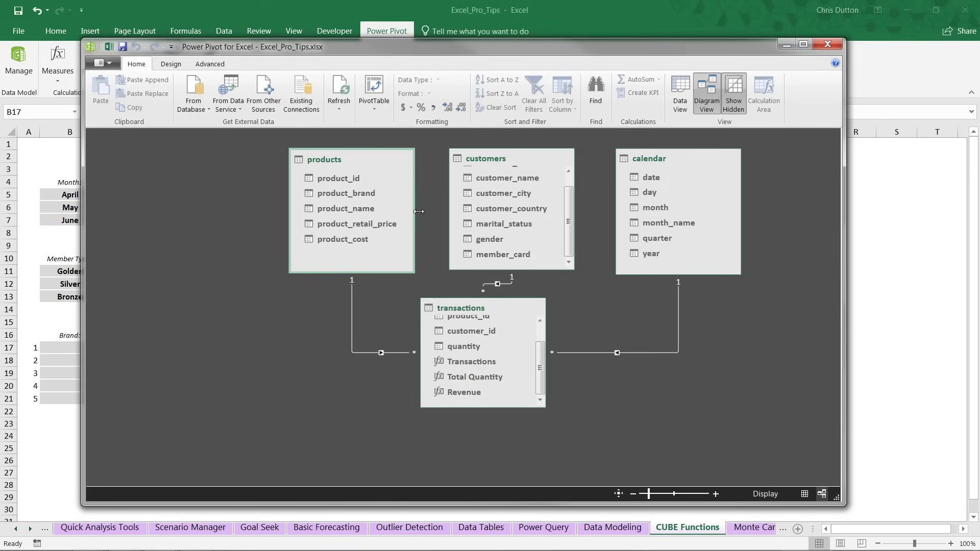
click(374, 87)
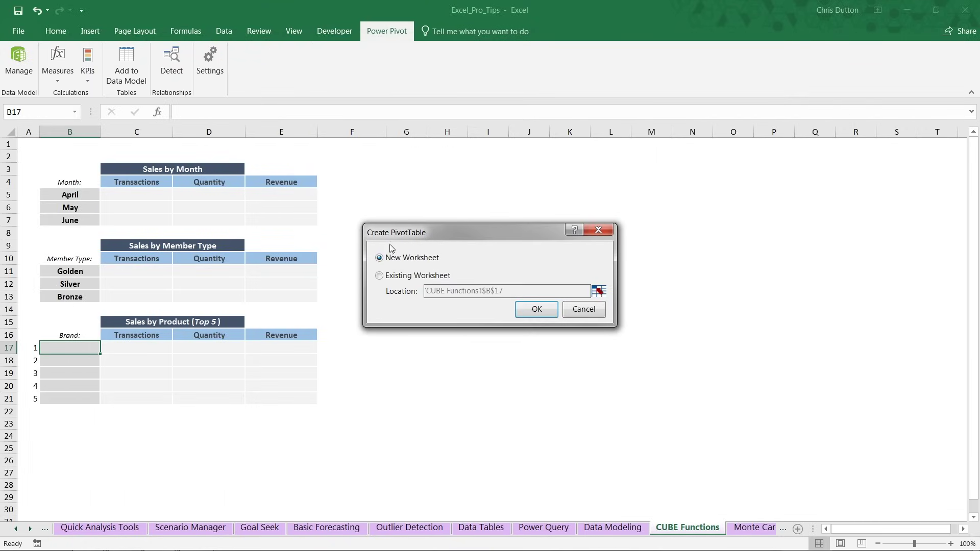
Create an empty data-model PivotTable on the existing worksheet at cell H2.
click(379, 276)
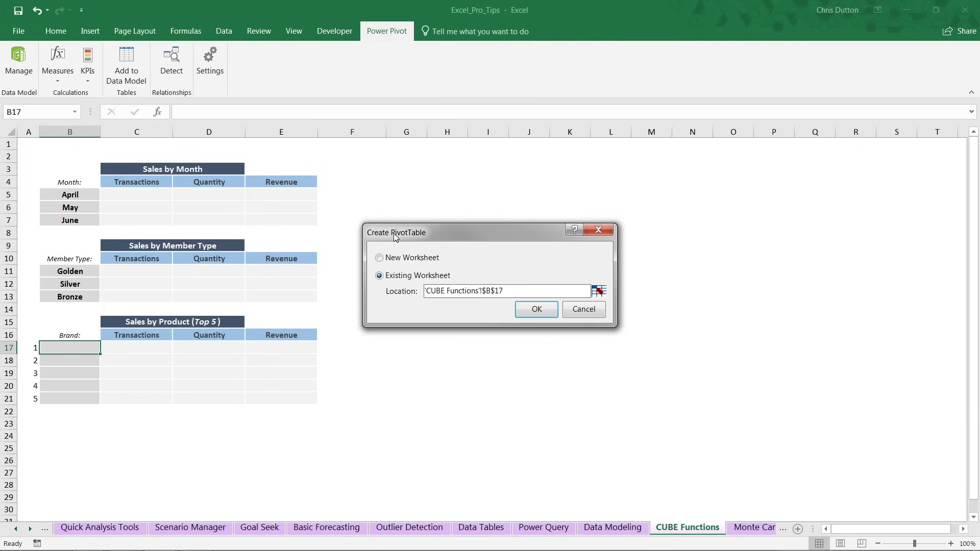
drag(397, 237, 601, 237)
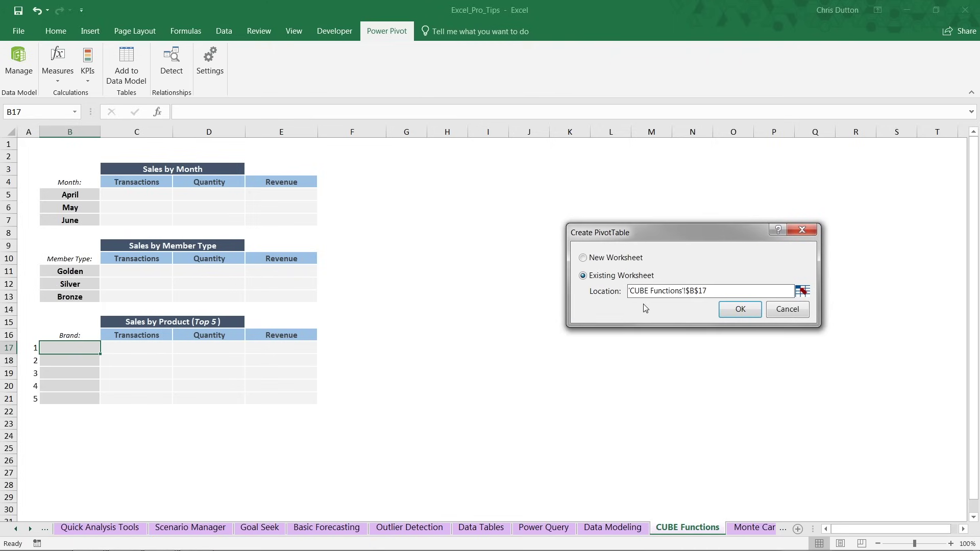
click(803, 291)
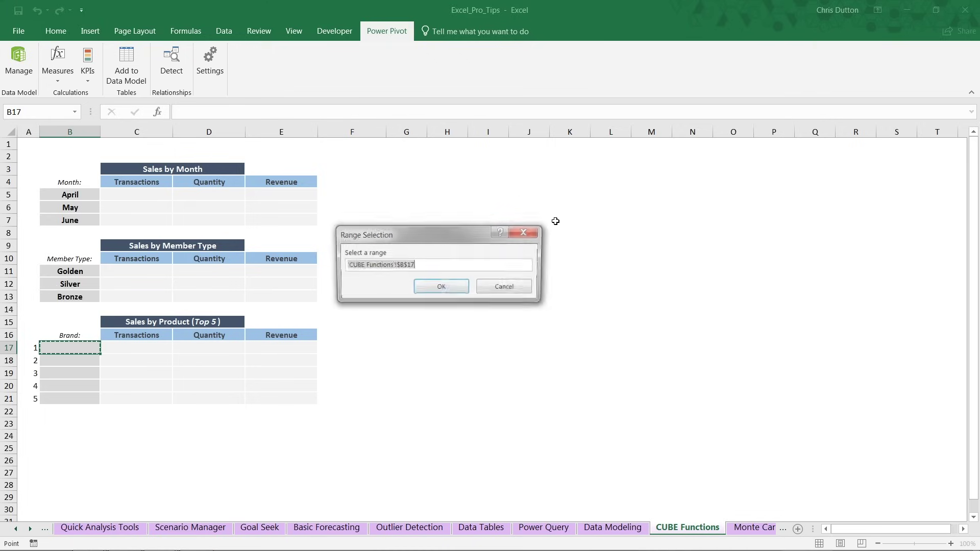
click(440, 158)
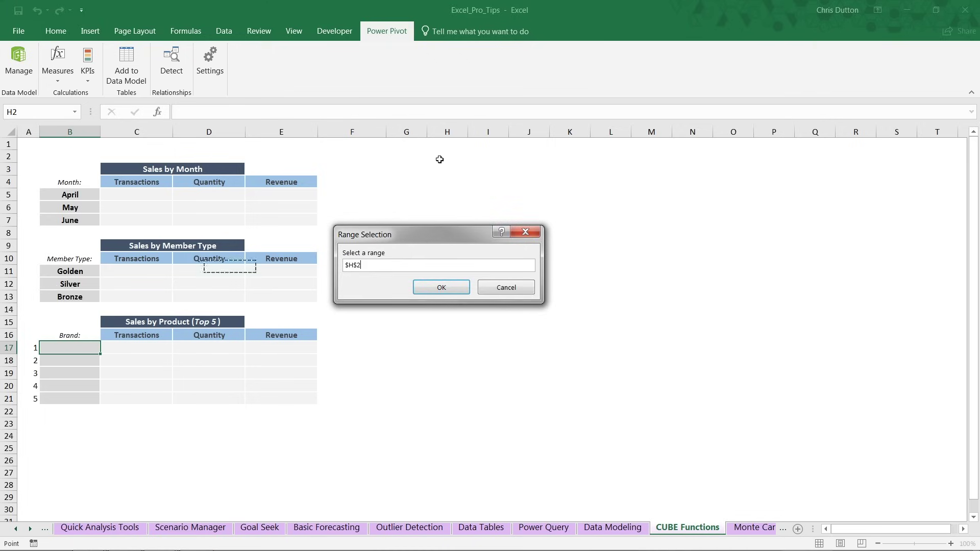
click(442, 289)
click(740, 310)
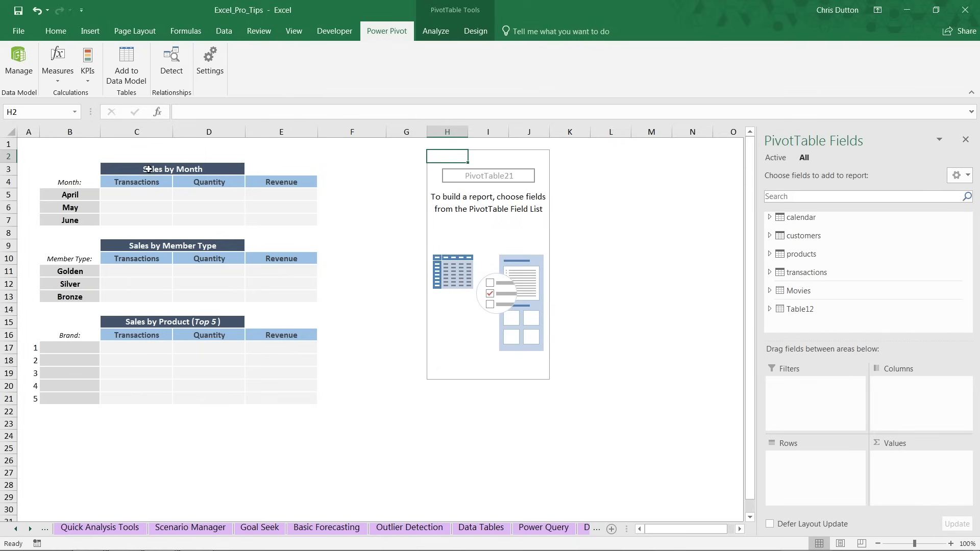
drag(75, 195, 72, 220)
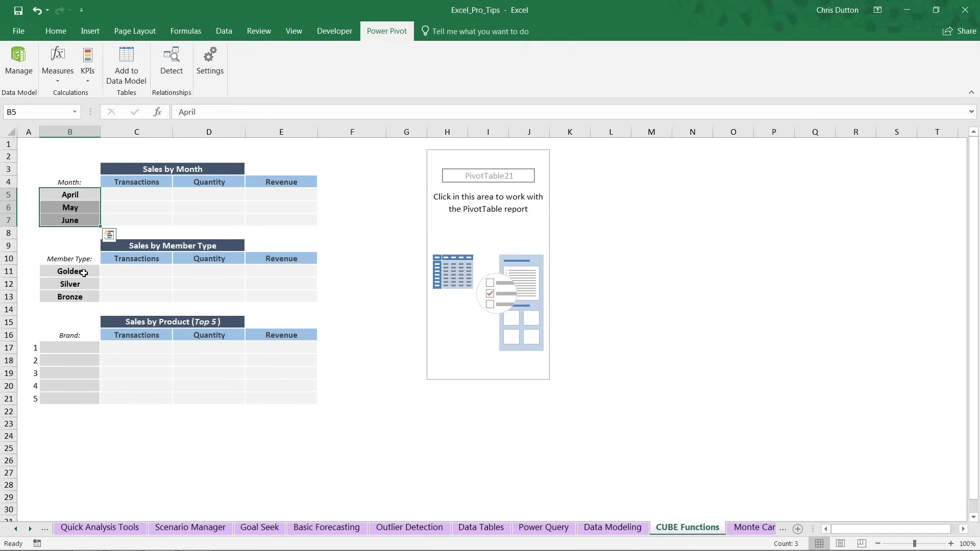
drag(89, 272, 90, 295)
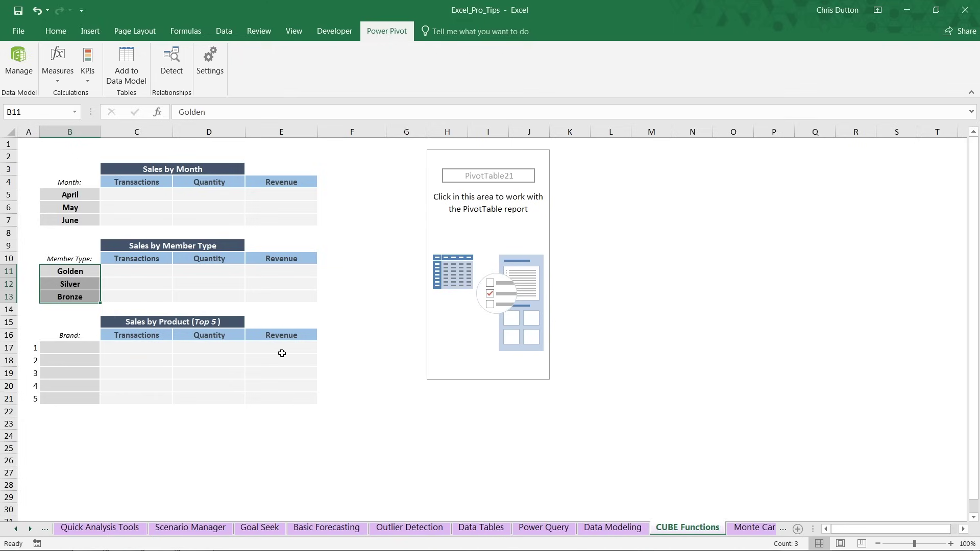
click(136, 205)
Add Transactions, Total Quantity and Revenue to Values and month_name to Rows.
click(503, 223)
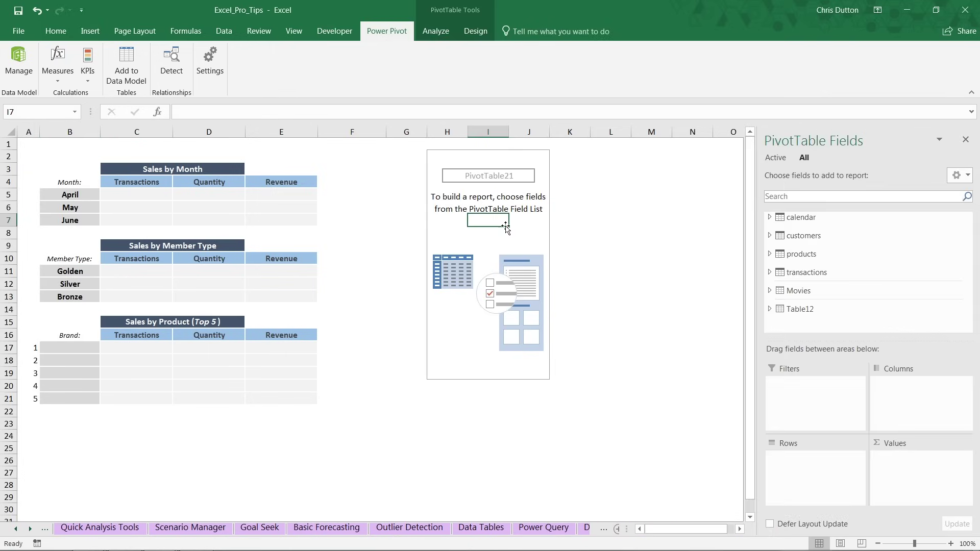
click(769, 272)
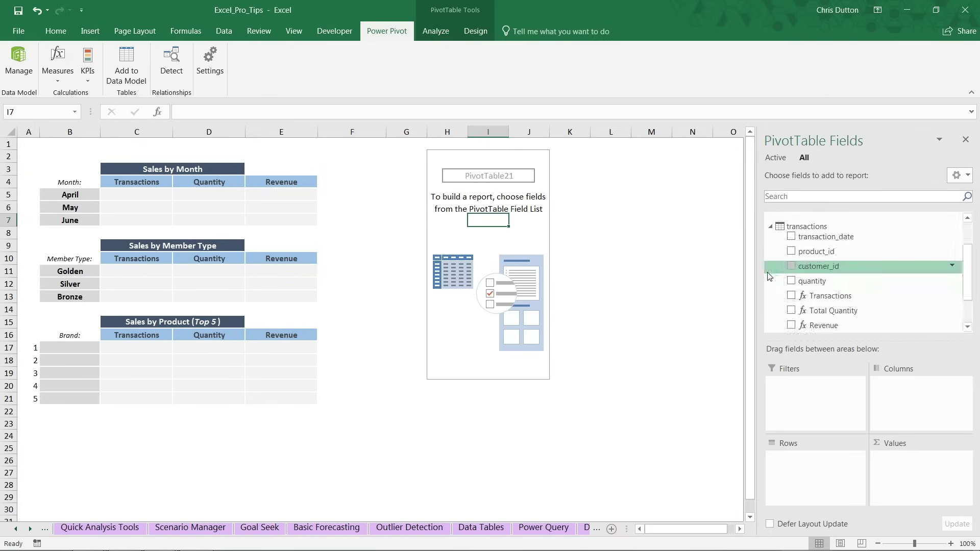
drag(827, 296, 911, 455)
click(791, 301)
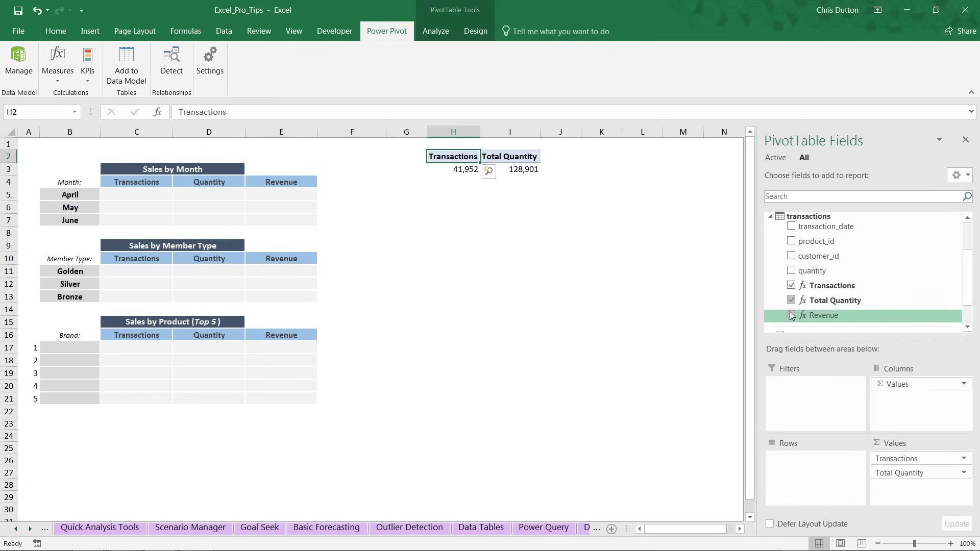
click(791, 315)
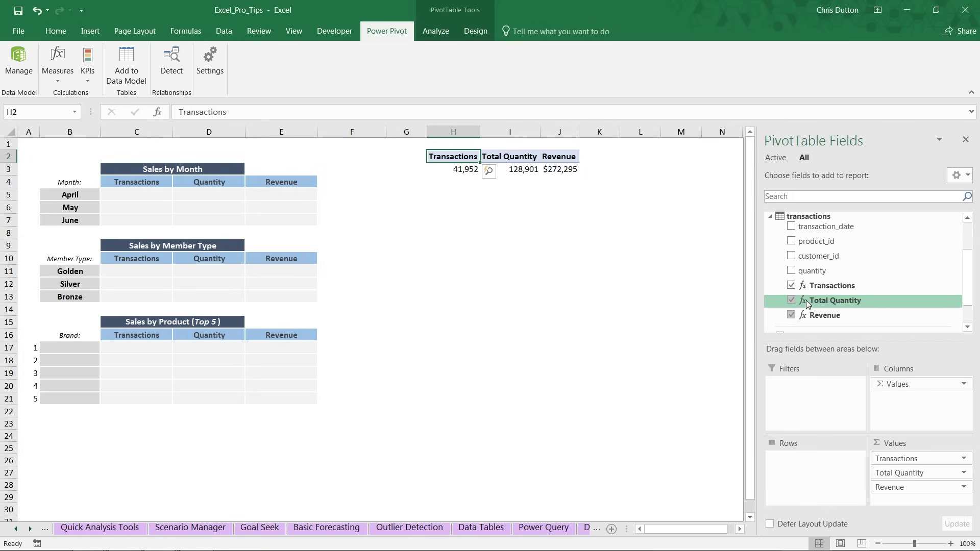
scroll(807, 300, up, 3)
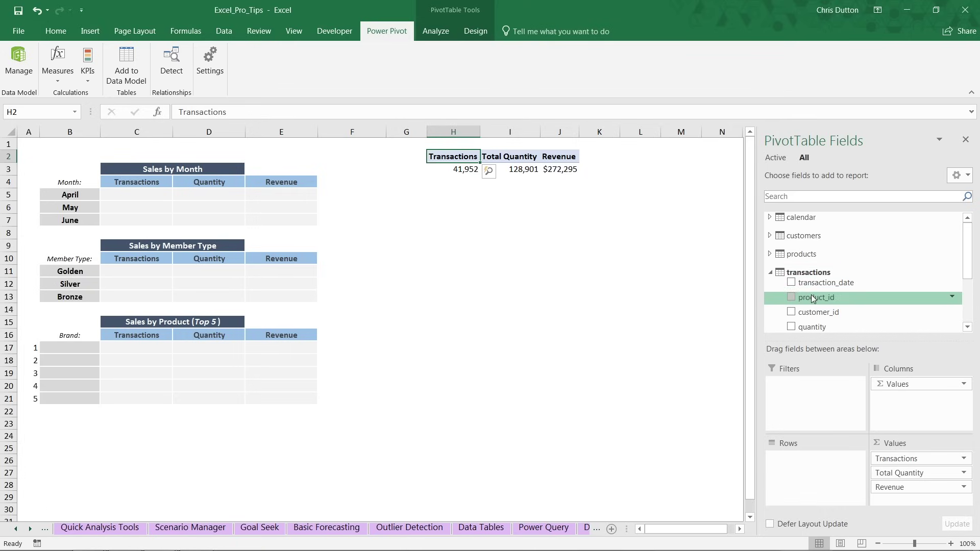
click(769, 219)
drag(817, 272, 822, 462)
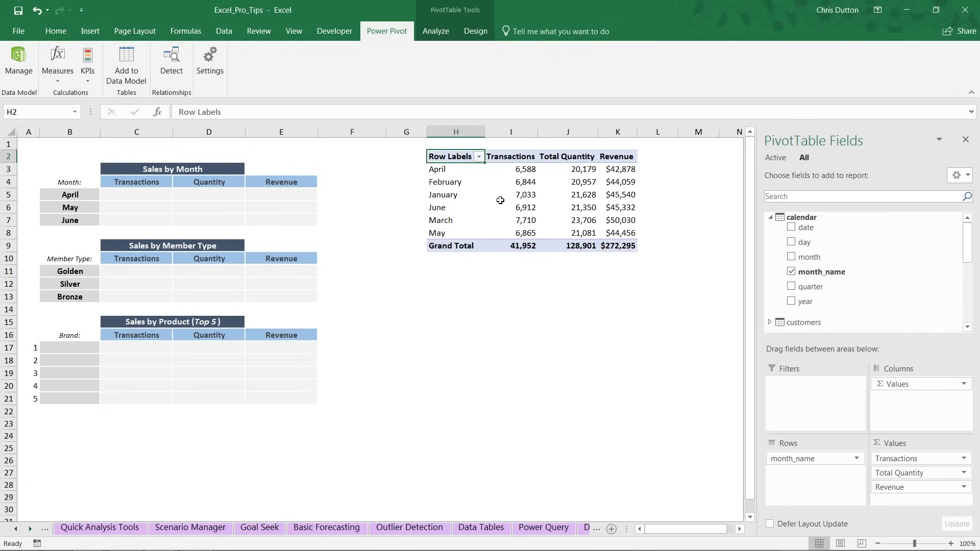
Filter the month rows to April, May and June and sort them A to Z.
click(480, 157)
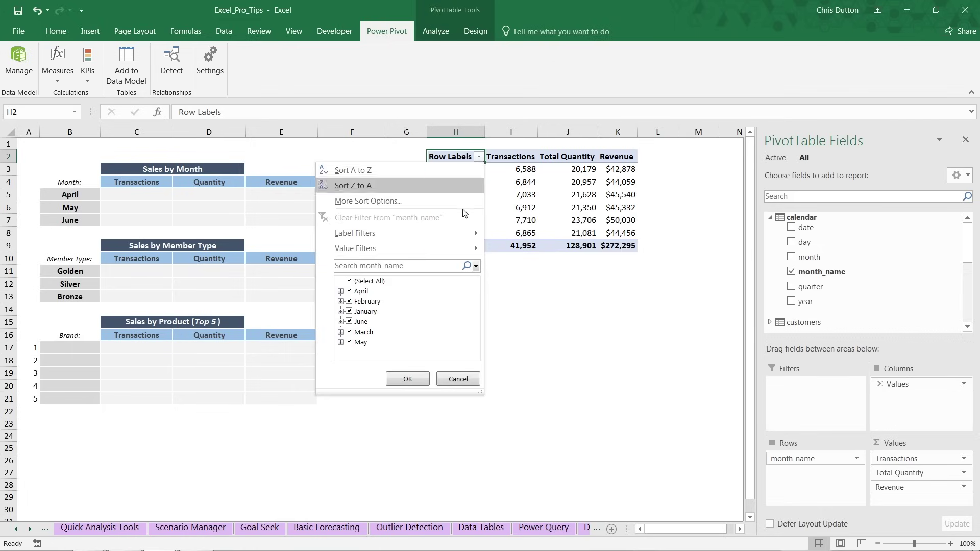
click(350, 282)
click(349, 291)
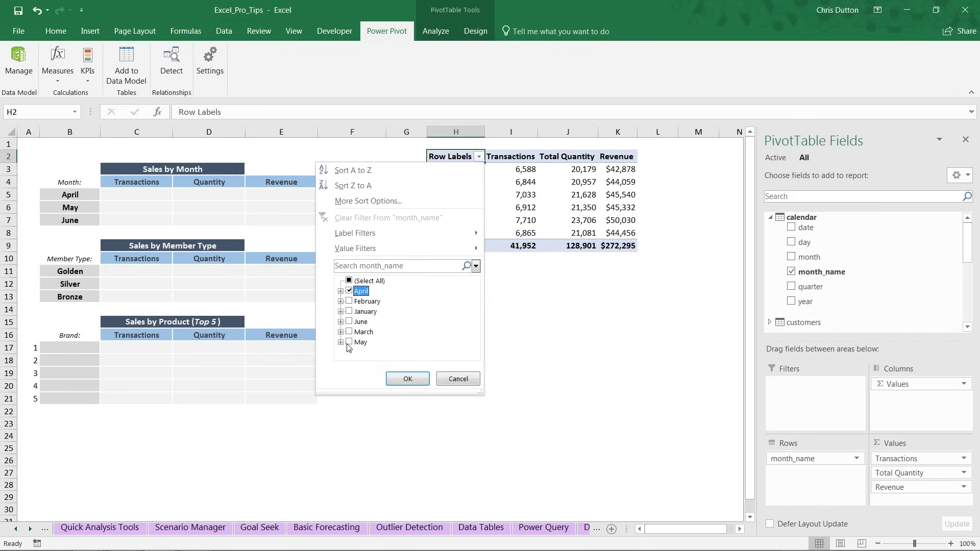
click(350, 342)
click(349, 321)
click(407, 379)
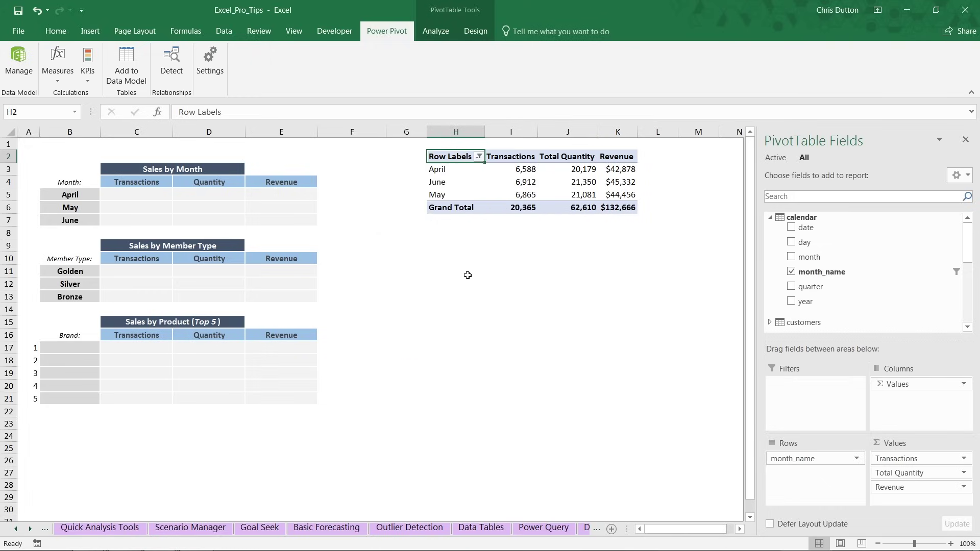
click(479, 157)
click(433, 167)
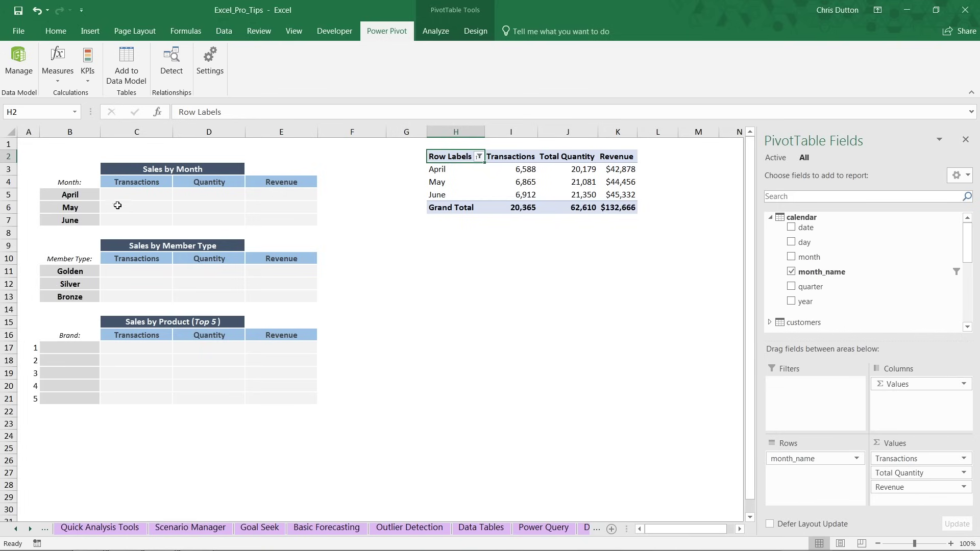
Enter =CUBEVALUE("ThisWorkbookDataModel",B5,C4) in cell C5 for April's Transactions.
click(123, 195)
key(Right)
key(Right)
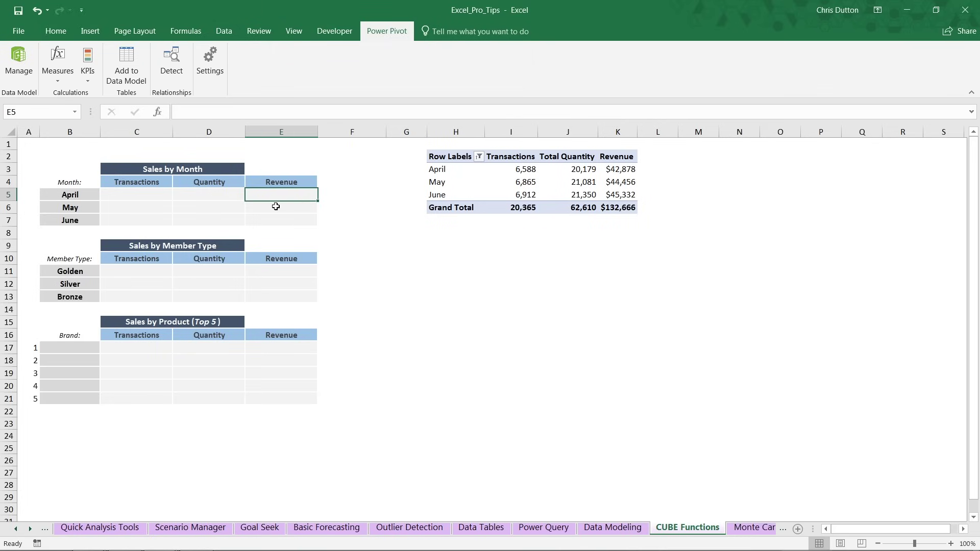
key(Down)
click(152, 197)
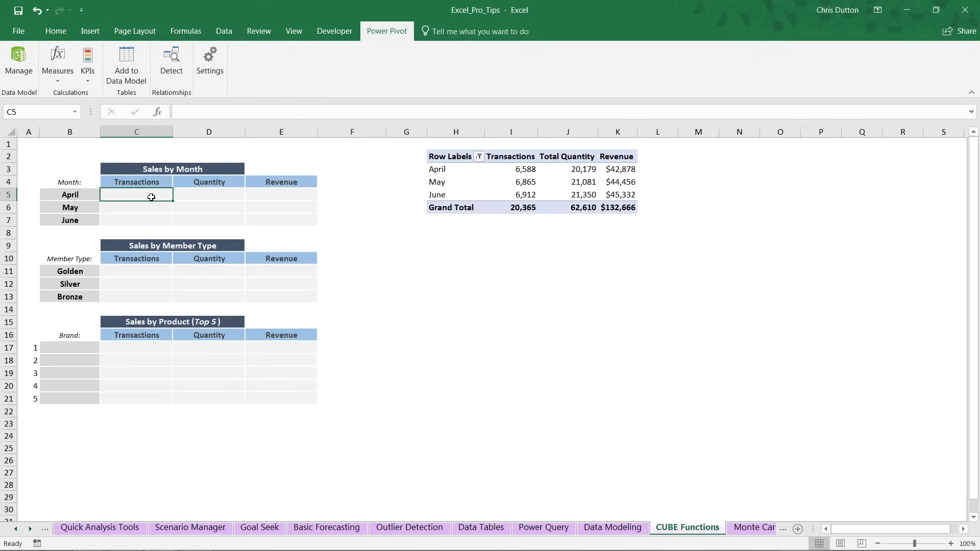
text(=CUB)
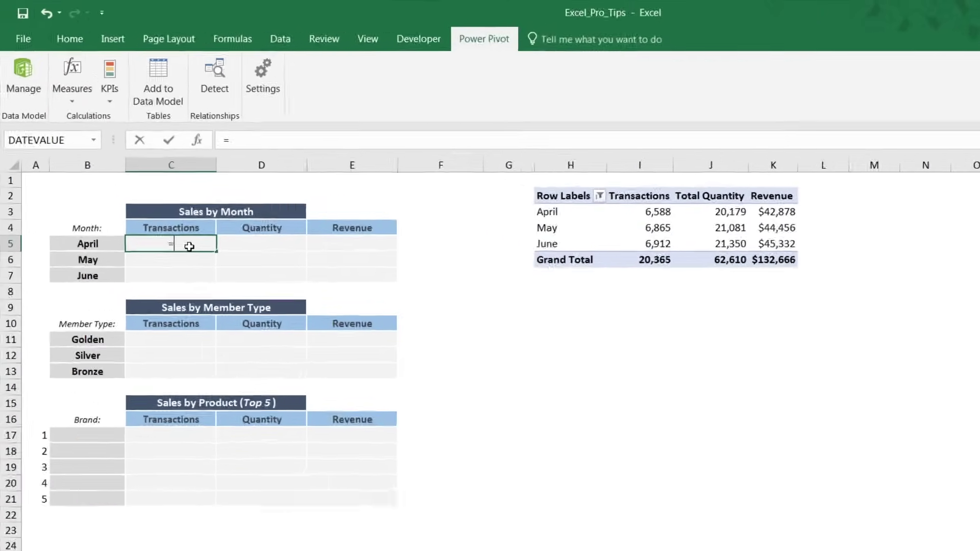
text(EVALUE)
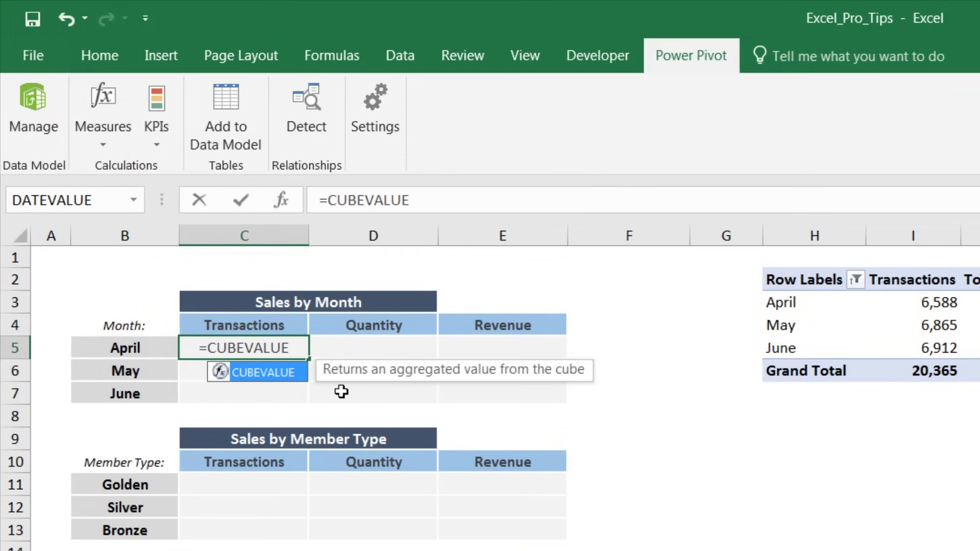
text(()
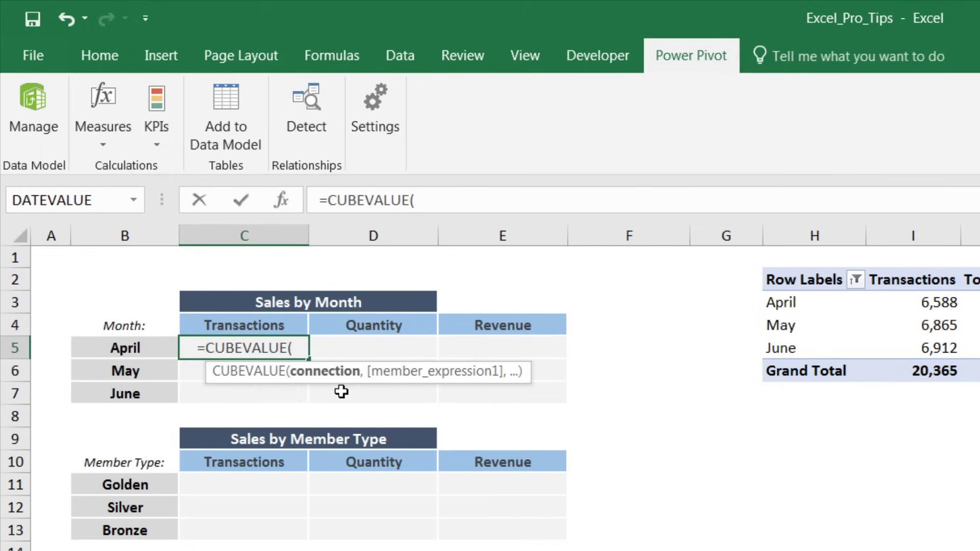
text(")
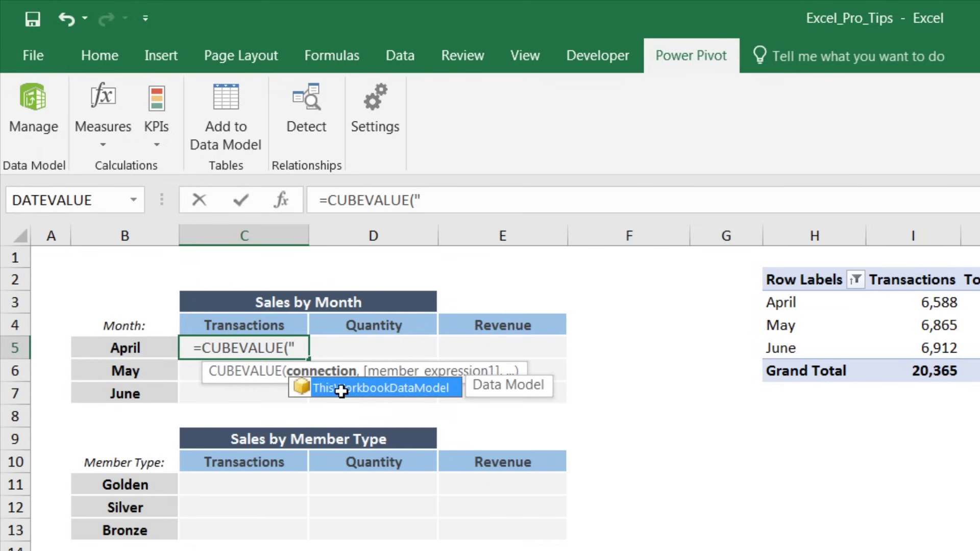
double_click(341, 390)
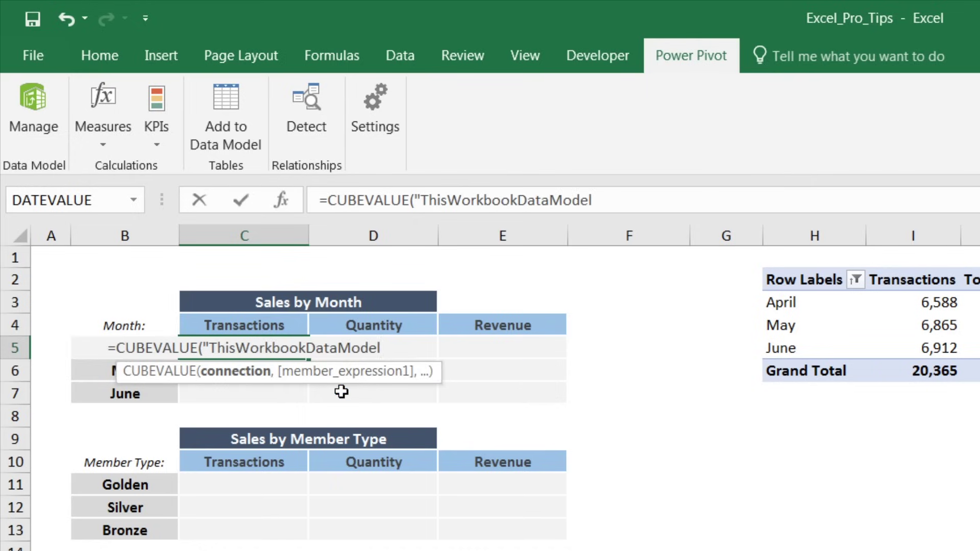
text(")
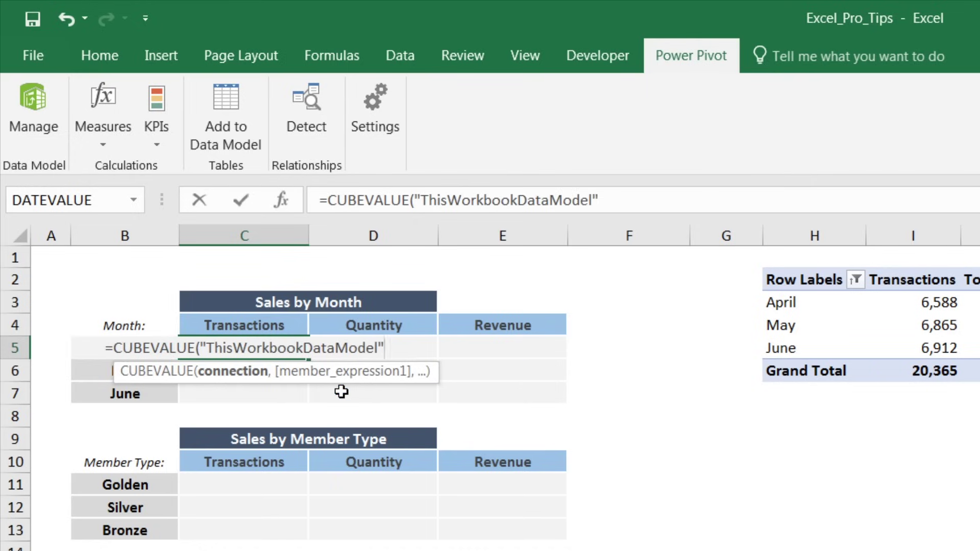
text(,)
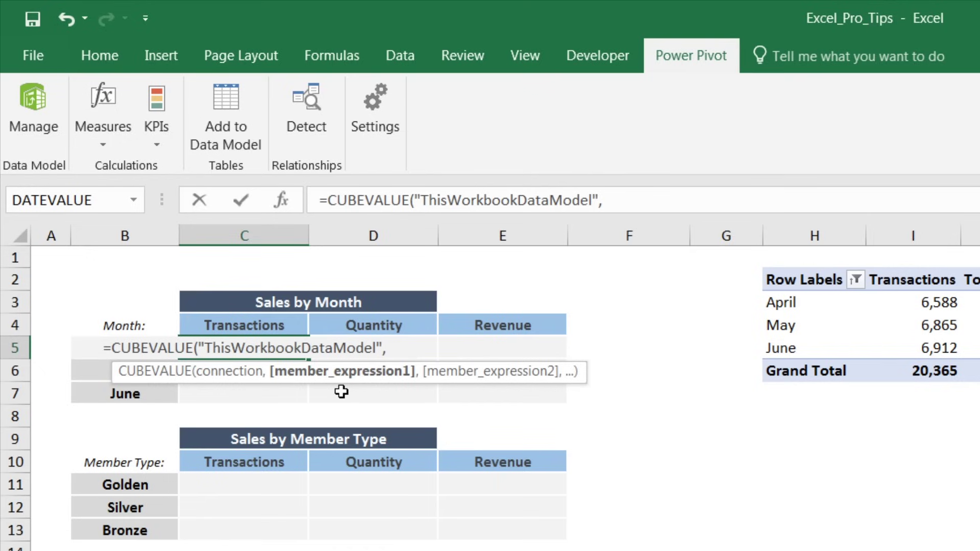
key(Left)
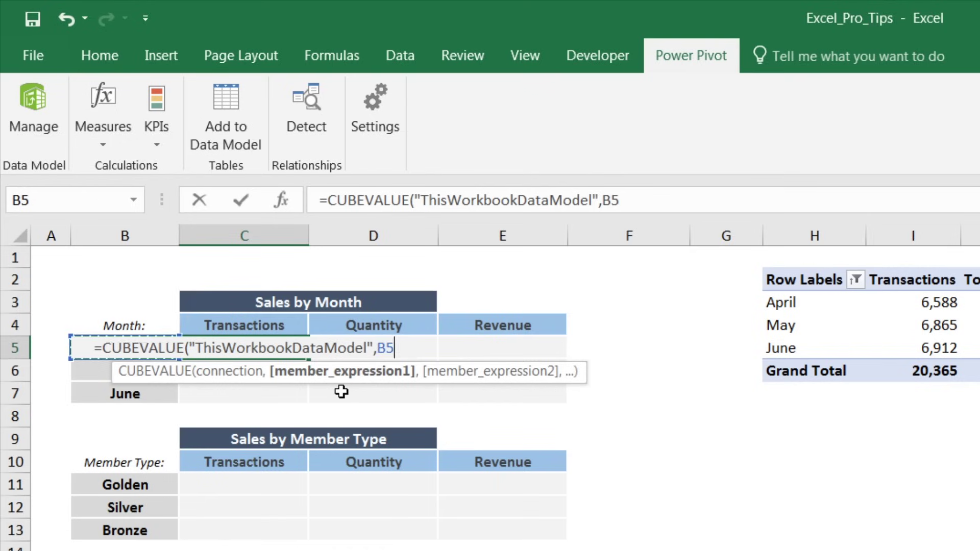
text(,)
key(Up)
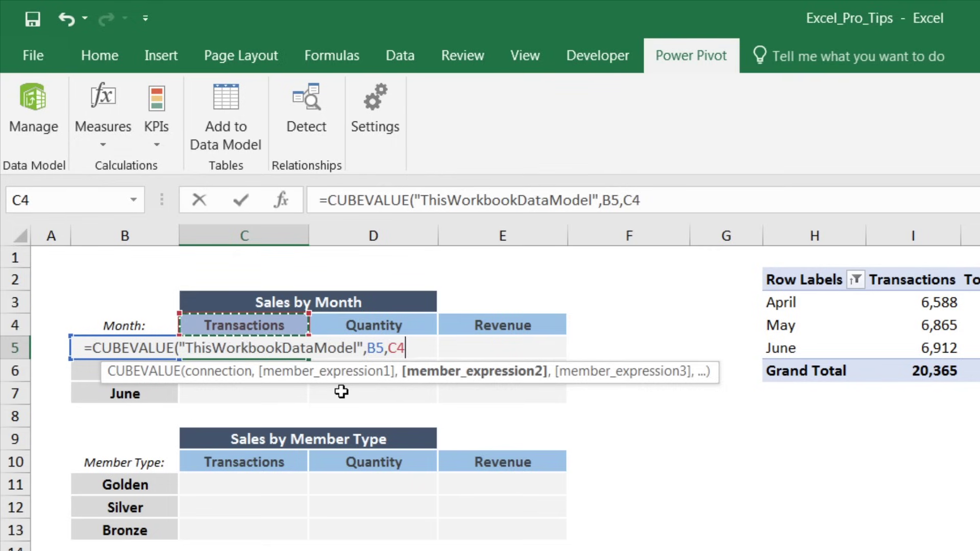
text())
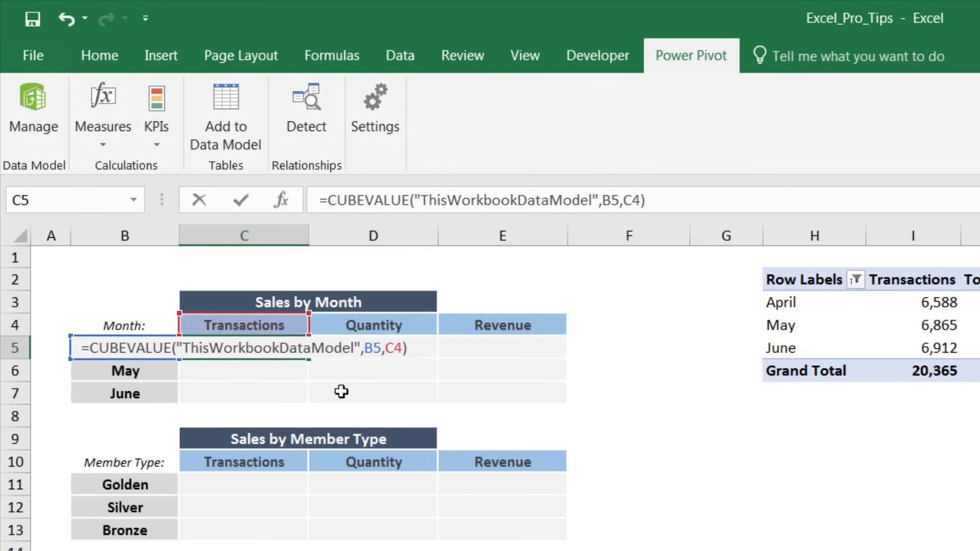
key(Return)
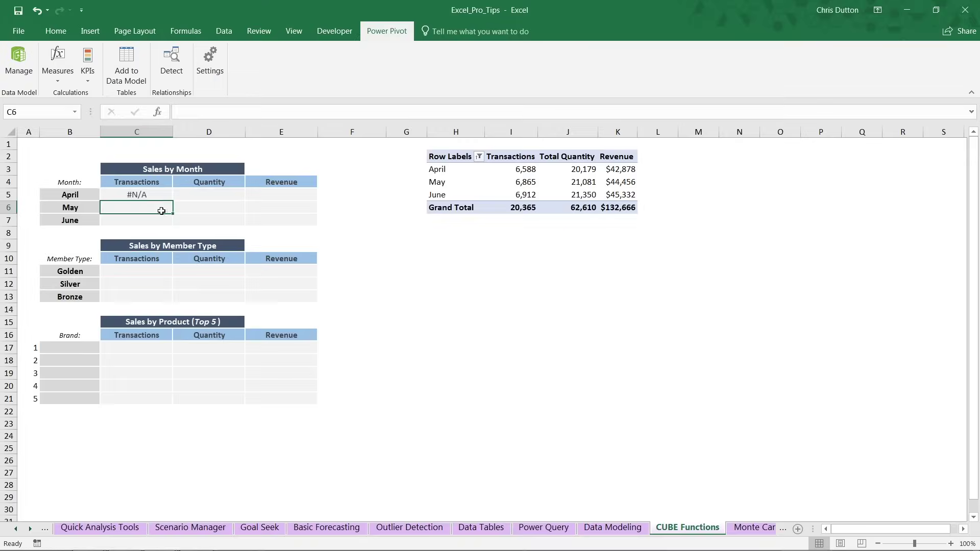
click(150, 193)
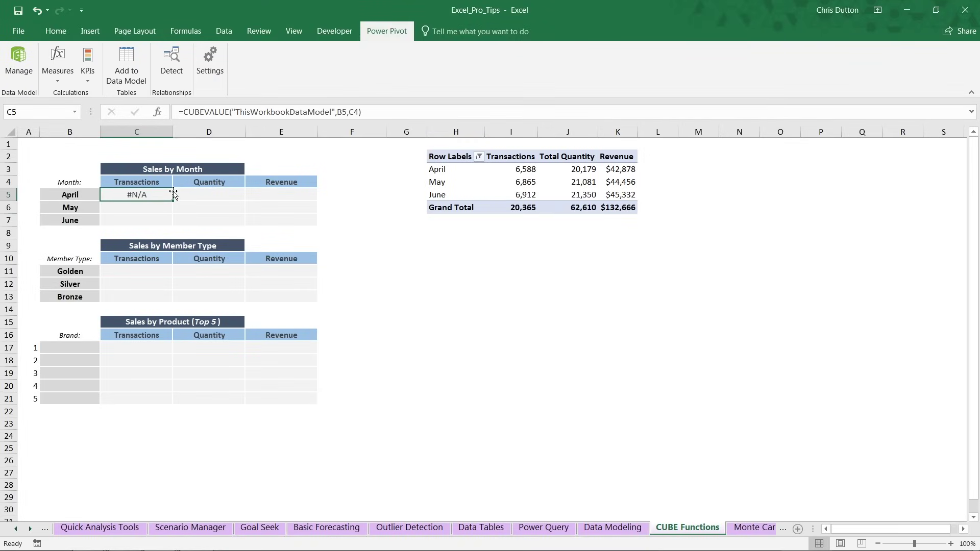
click(130, 182)
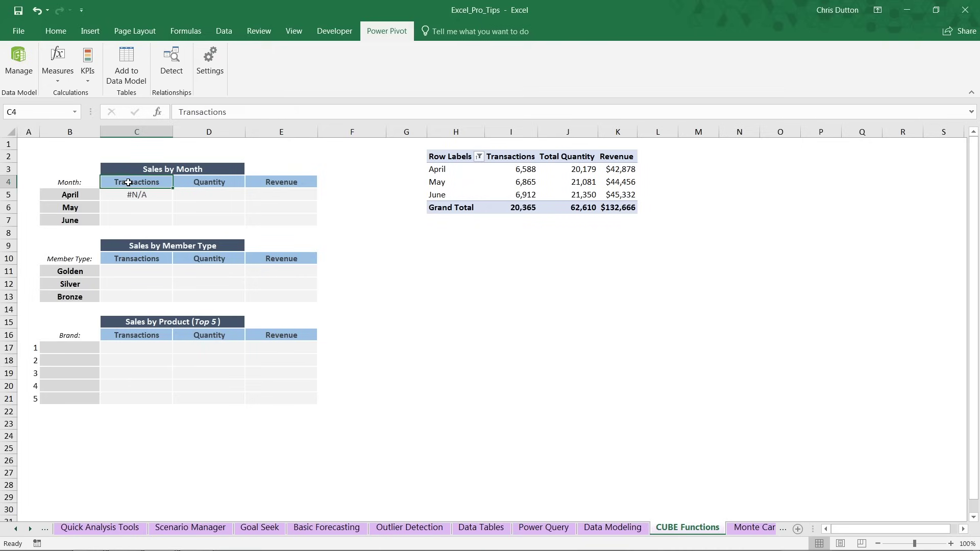
click(200, 182)
click(147, 182)
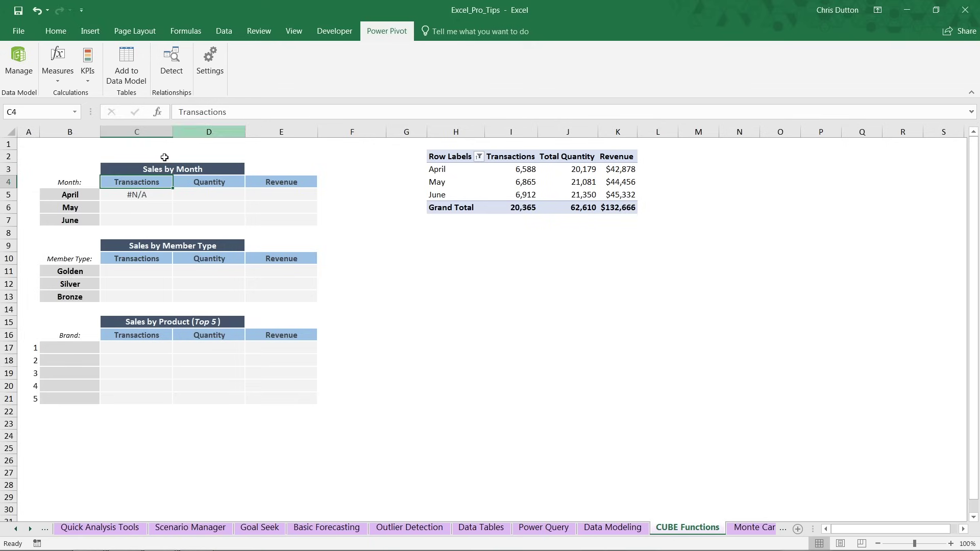
click(55, 192)
click(82, 208)
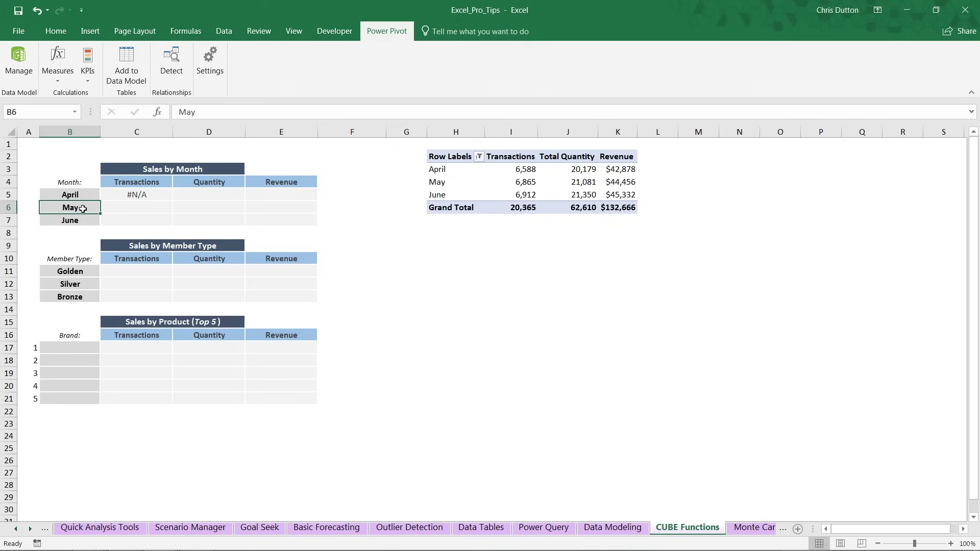
click(82, 219)
click(85, 270)
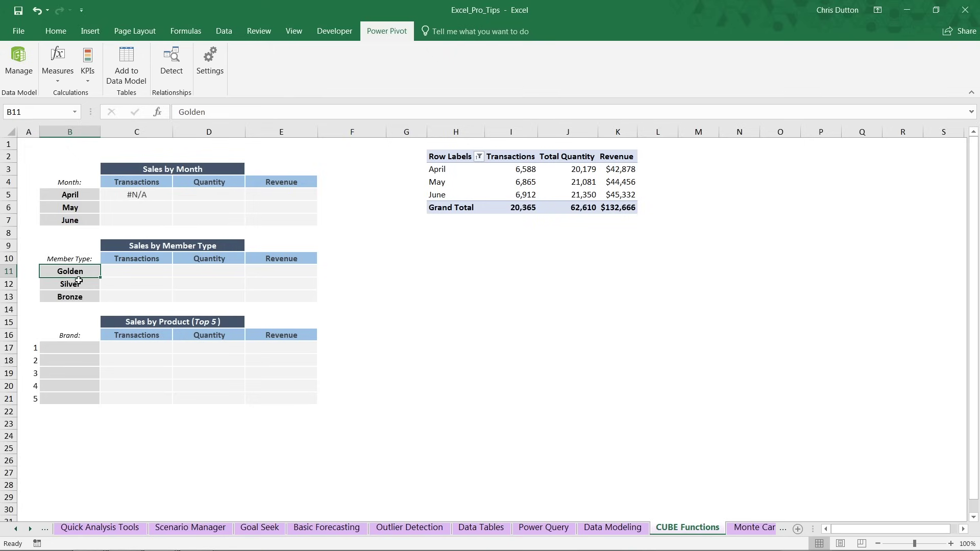
click(86, 284)
click(90, 296)
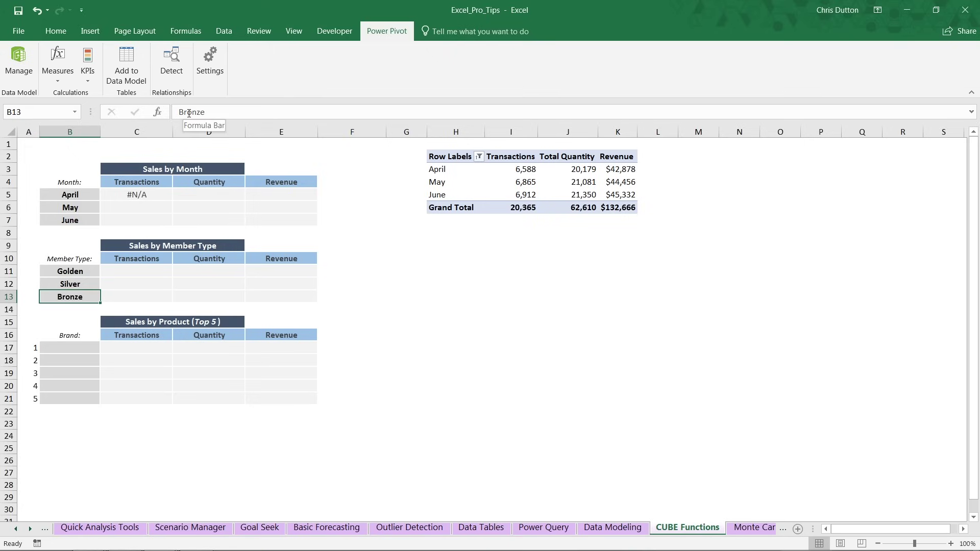
click(125, 183)
click(205, 181)
click(267, 180)
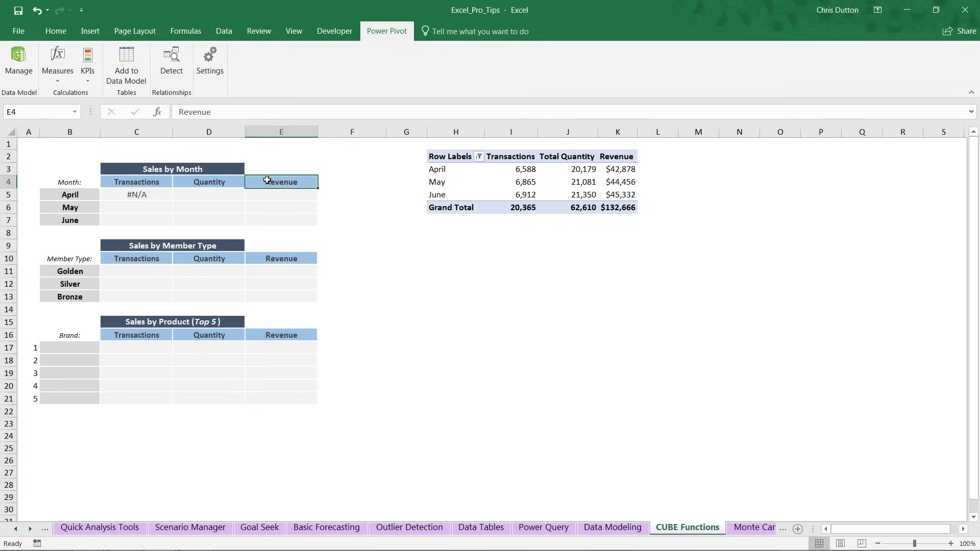
click(127, 183)
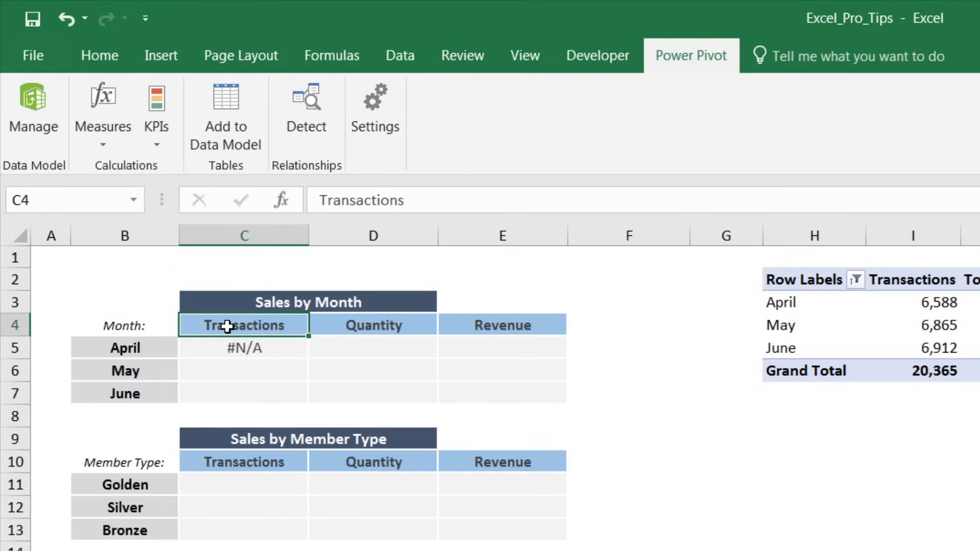
Enter =CUBEMEMBER("ThisWorkbookDataModel","[Measures].[Transactions]") in C4 so C5 shows 6,588.
text(=)
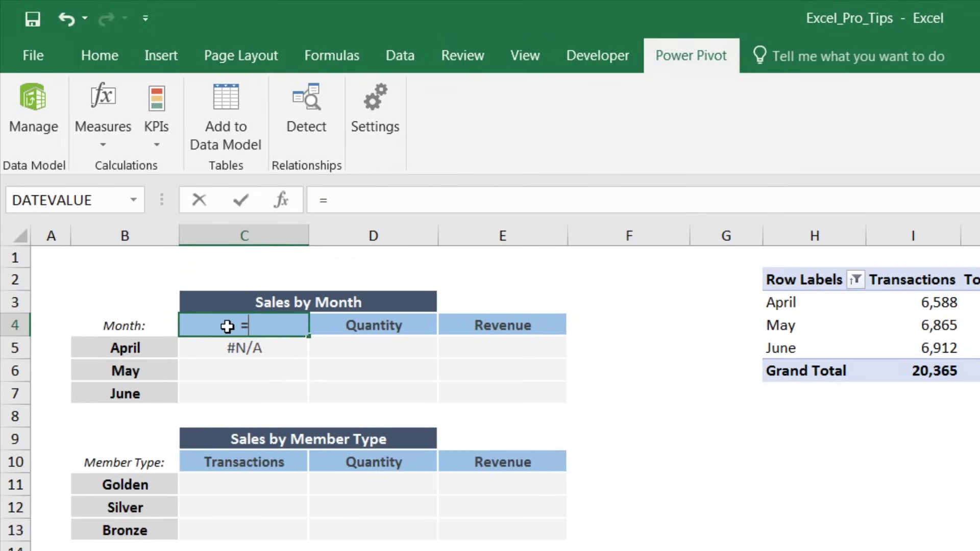
text(CUBEM)
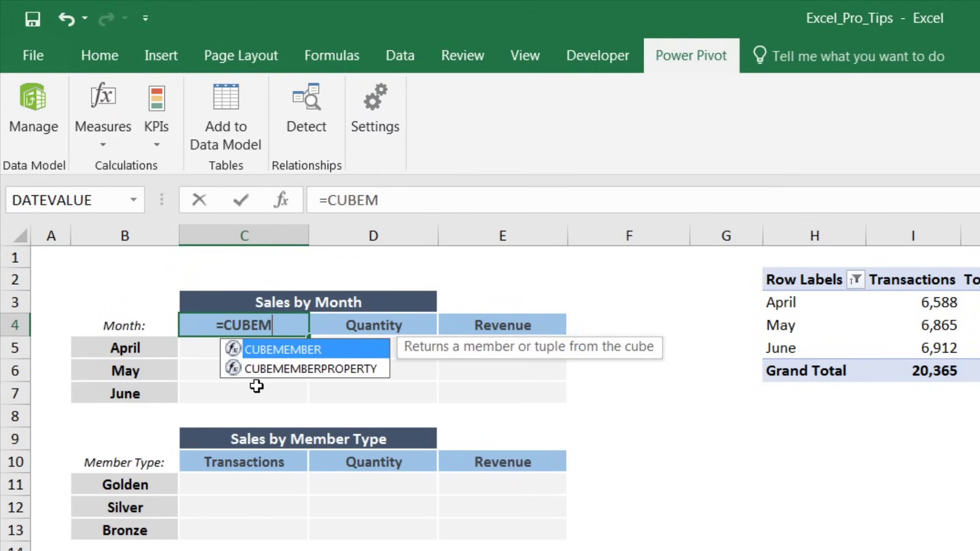
text(EMBER(")
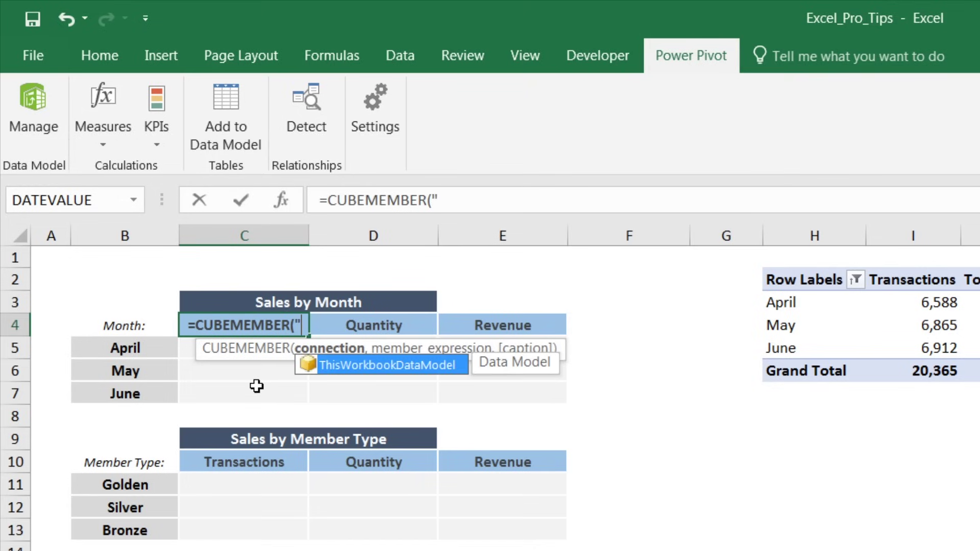
key(Tab)
text(")
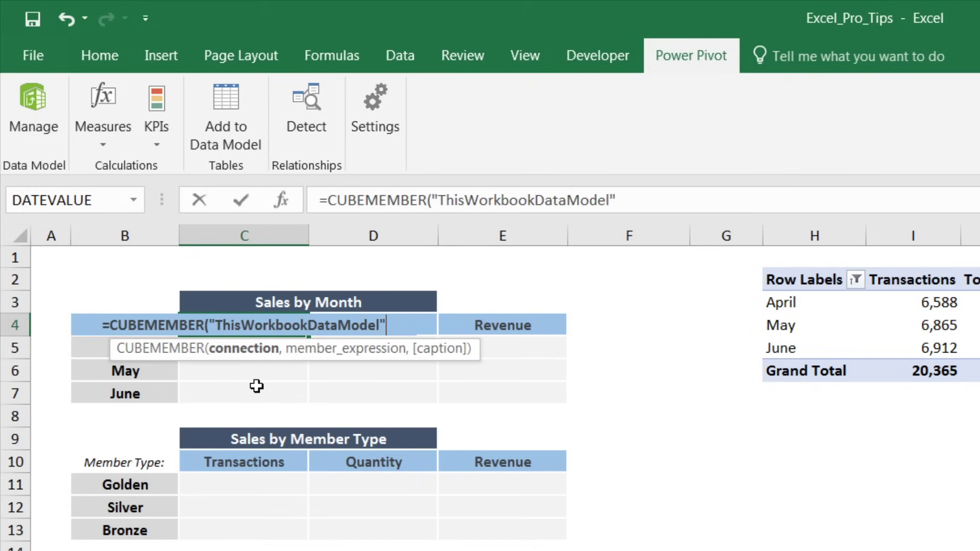
text(,)
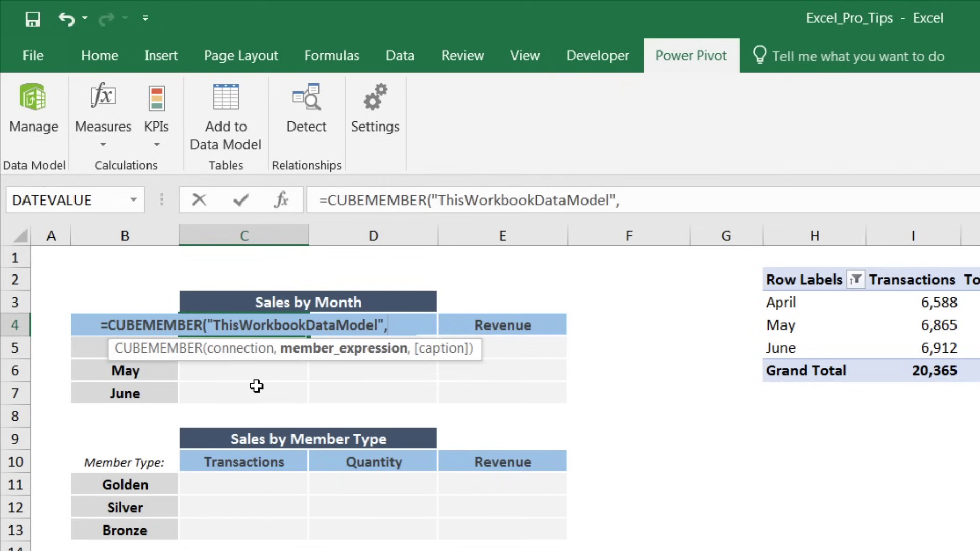
text(")
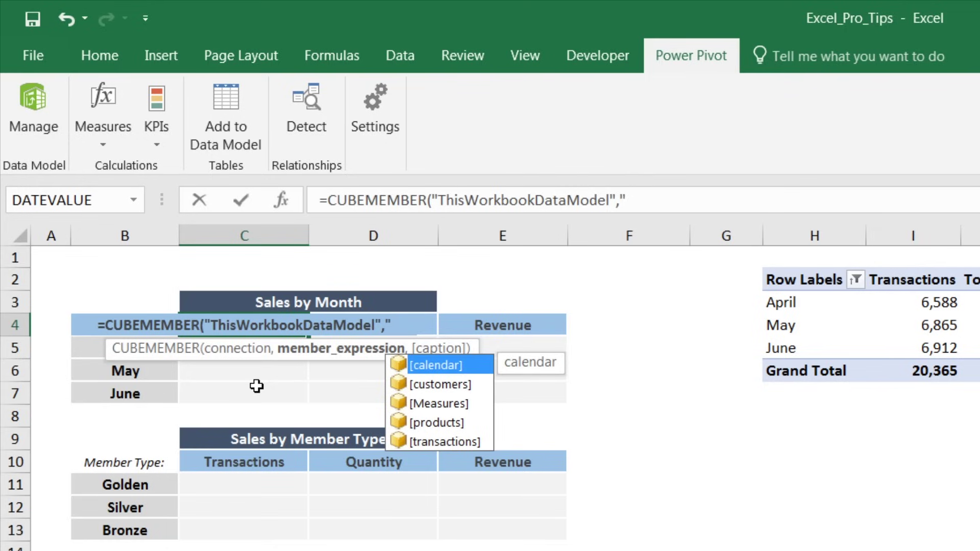
key(Down)
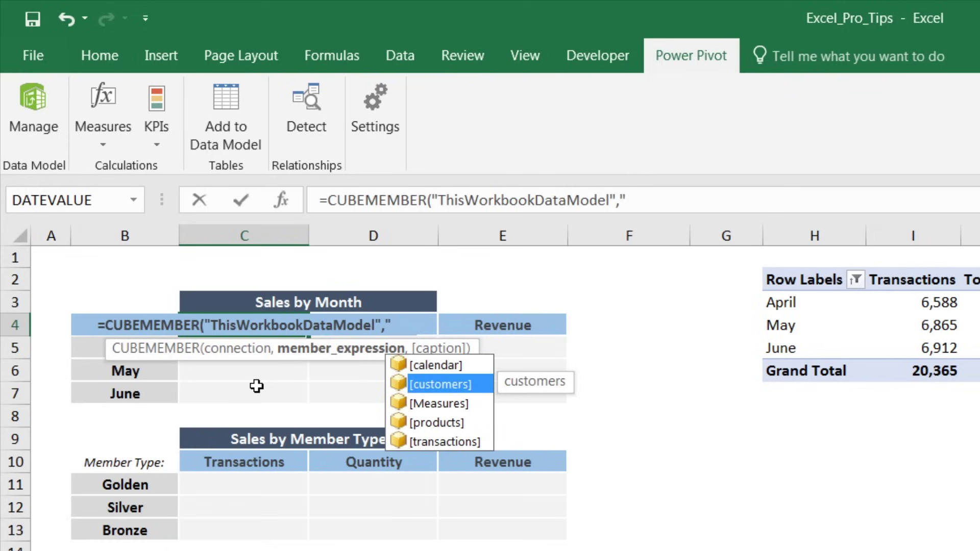
key(Down)
key(Tab)
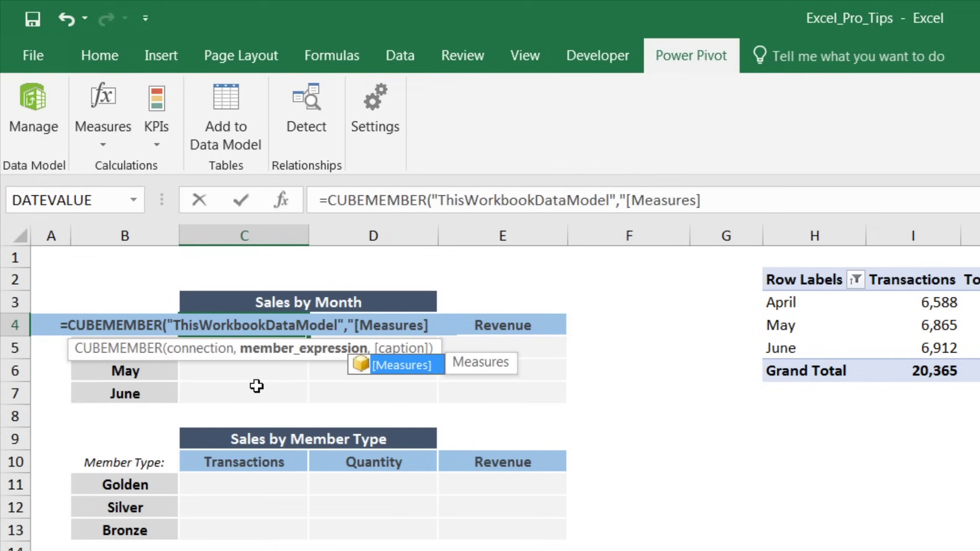
text(.)
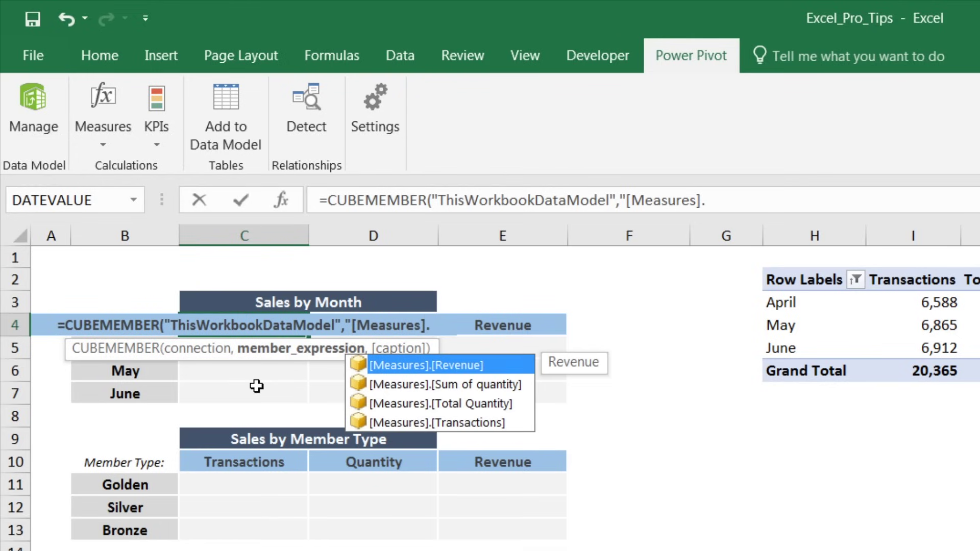
key(Down)
key(Down)
key(Down)
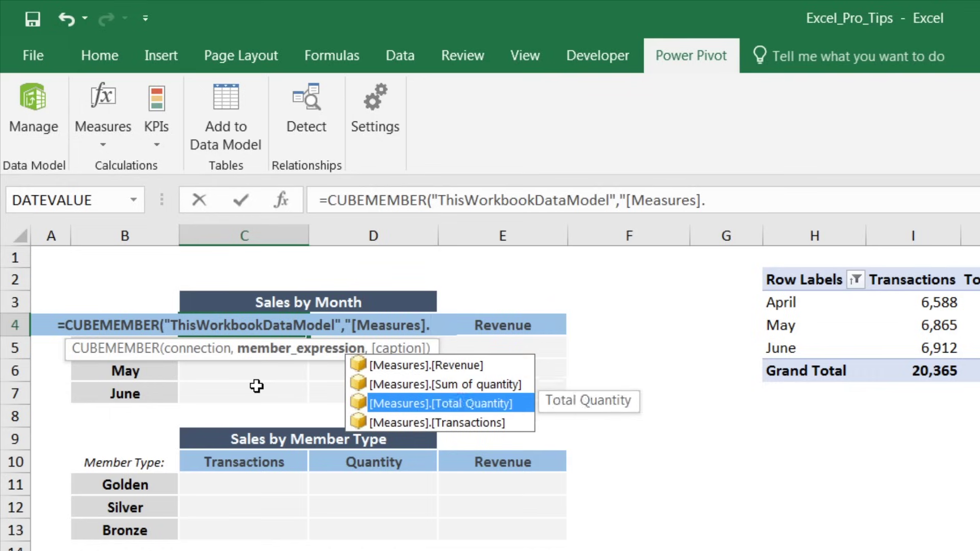
key(Tab)
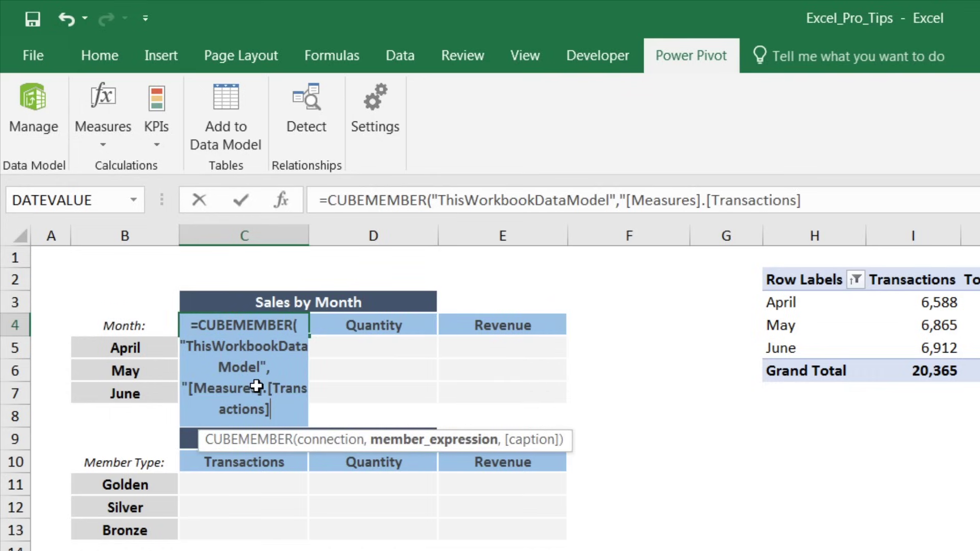
text(")
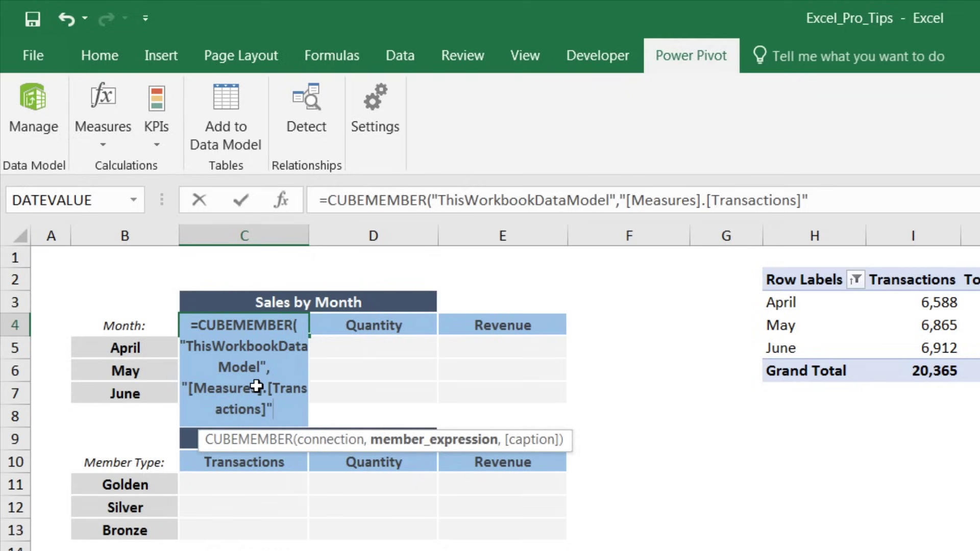
text())
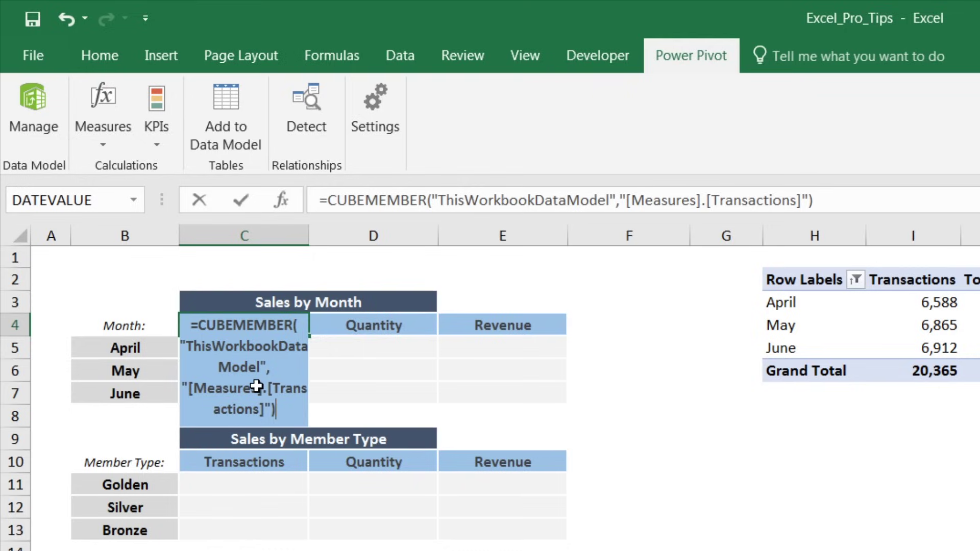
key(Return)
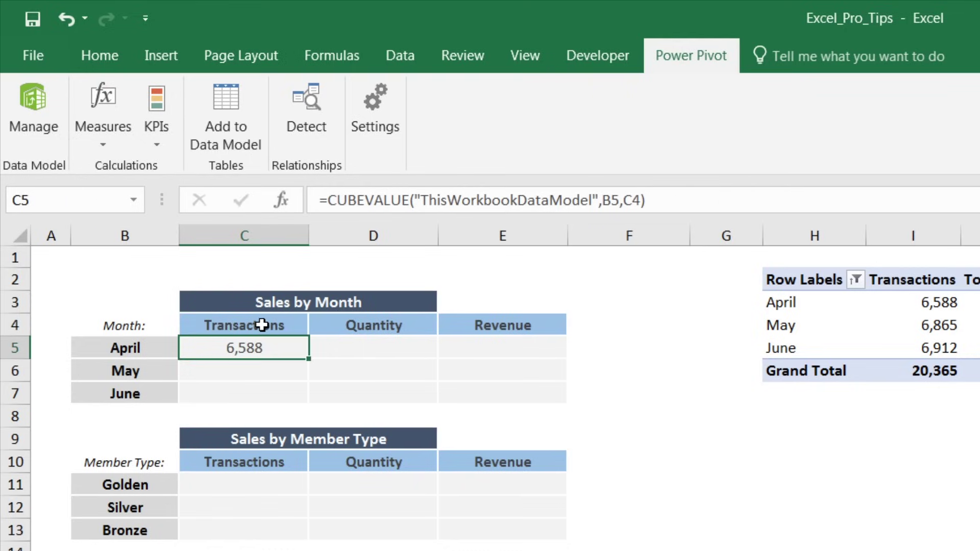
click(262, 324)
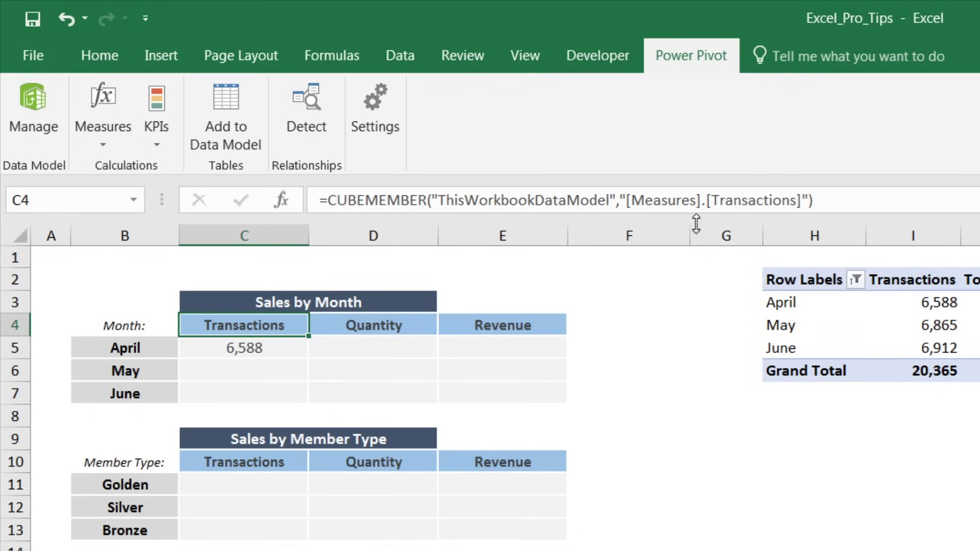
Enter =CUBEMEMBER("ThisWorkbookDataModel","[calendar].[month_name].[April]") in cell B5.
click(137, 347)
text(=C)
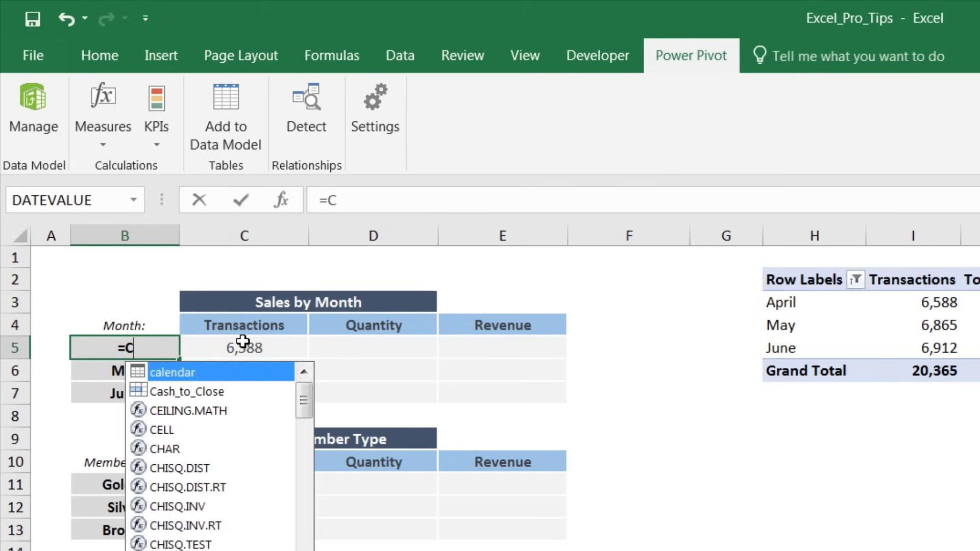
text(UBEMEMBER(")
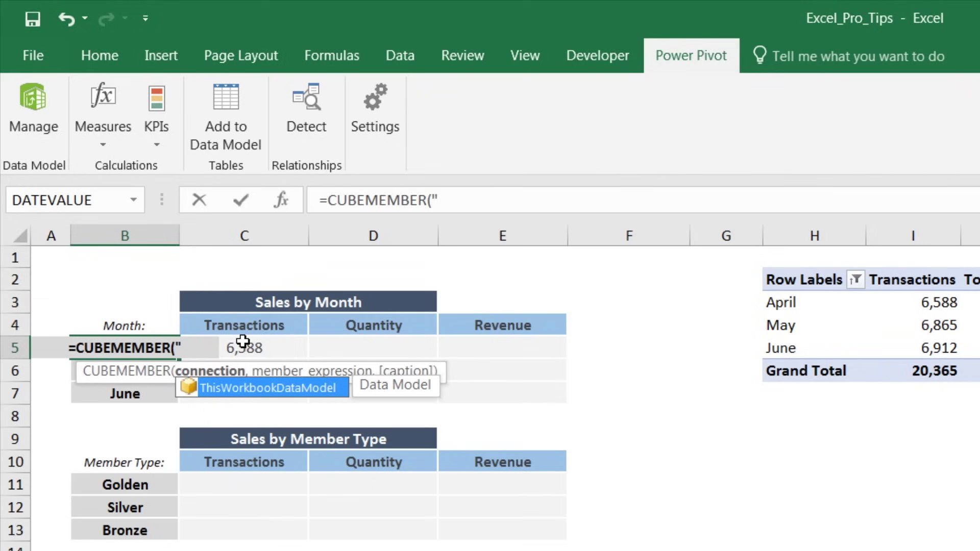
key(Tab)
text(",")
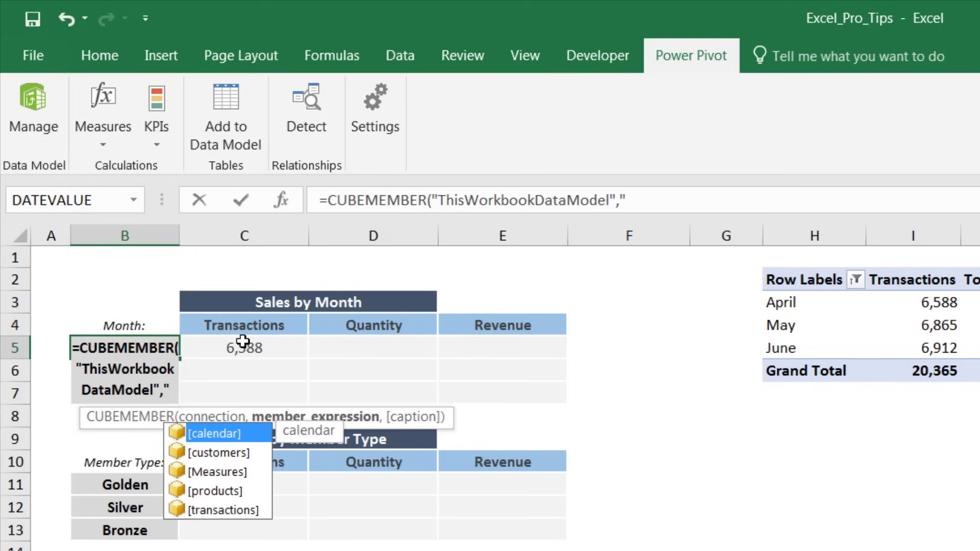
key(Tab)
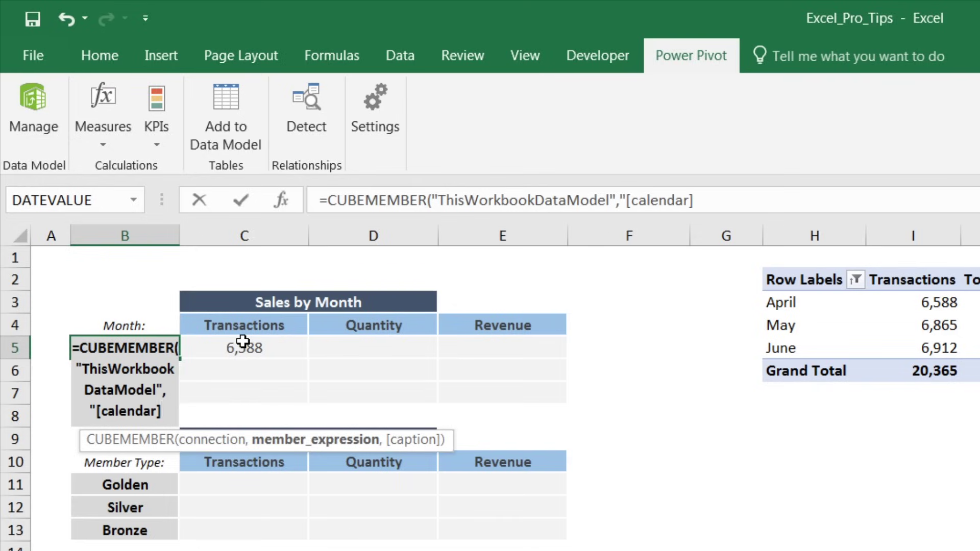
text(.)
key(Down)
key(Down)
key(Down)
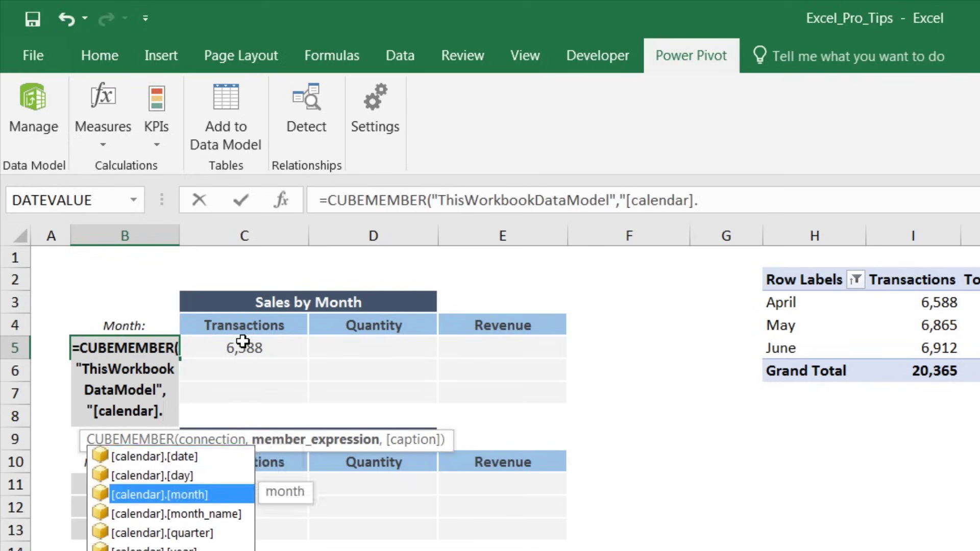
key(Tab)
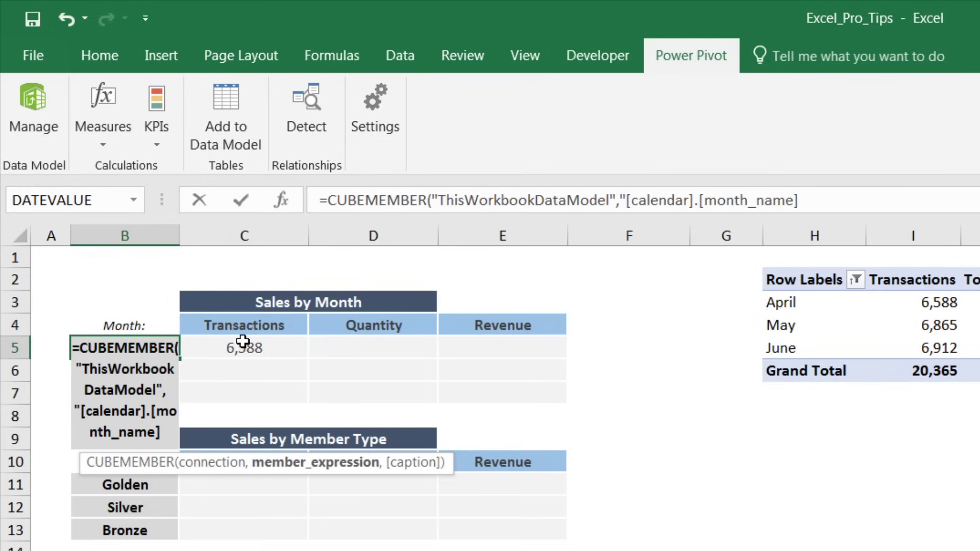
text(.)
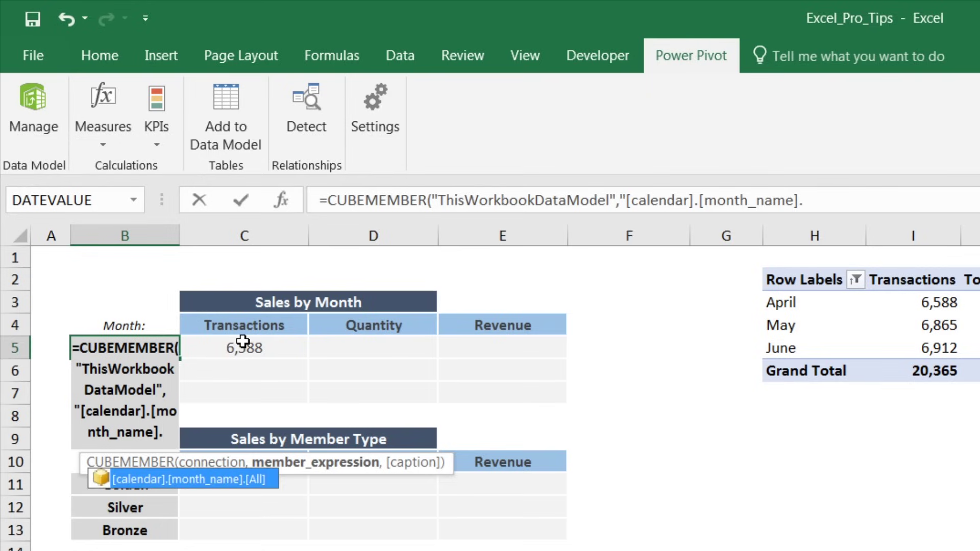
text([)
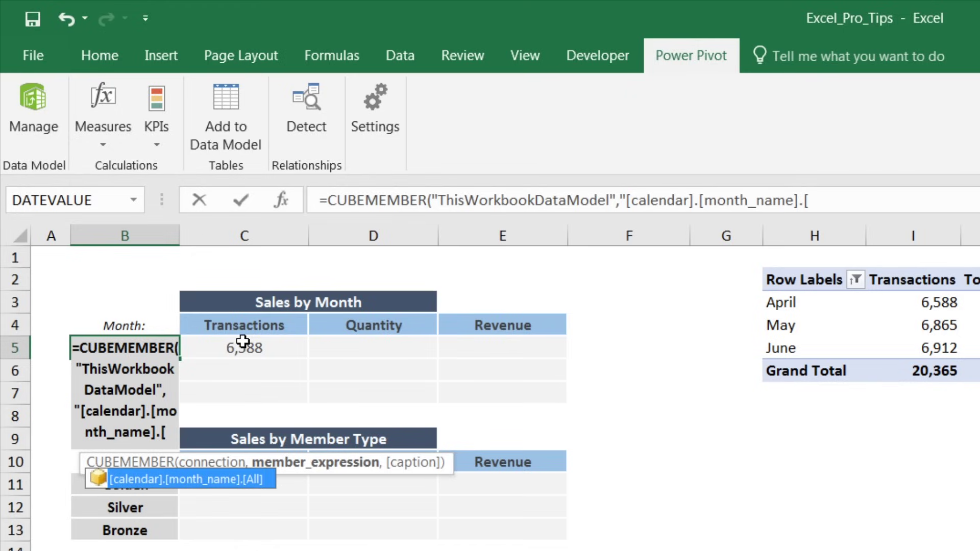
text(April])
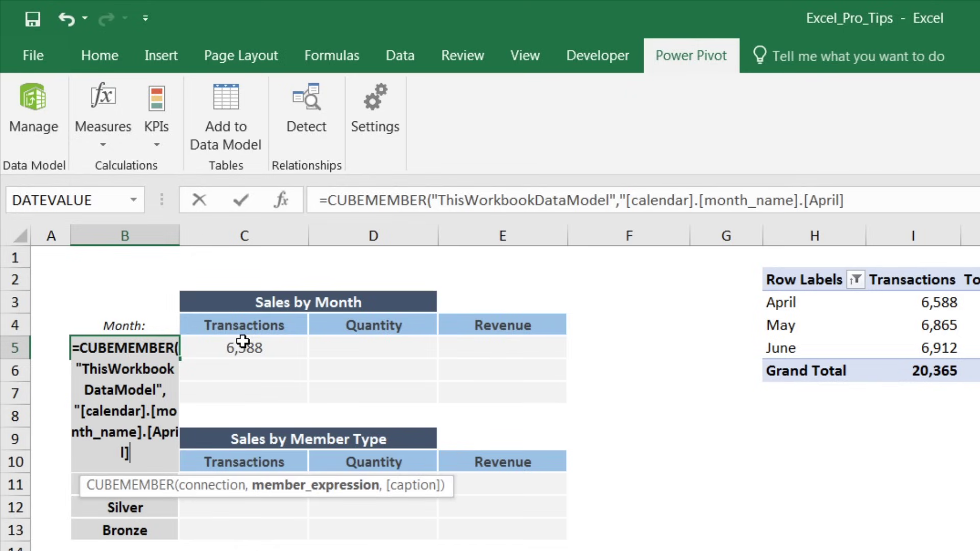
text("))
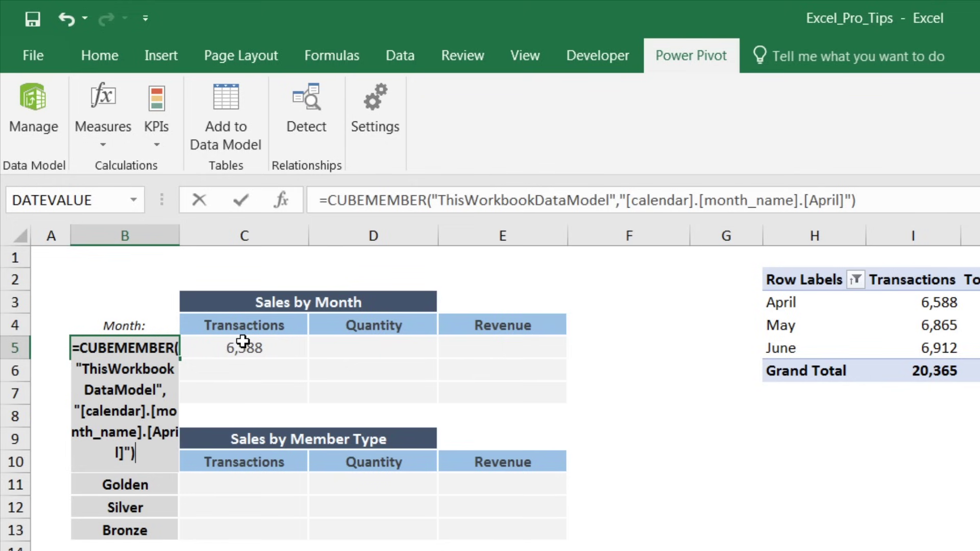
key(Return)
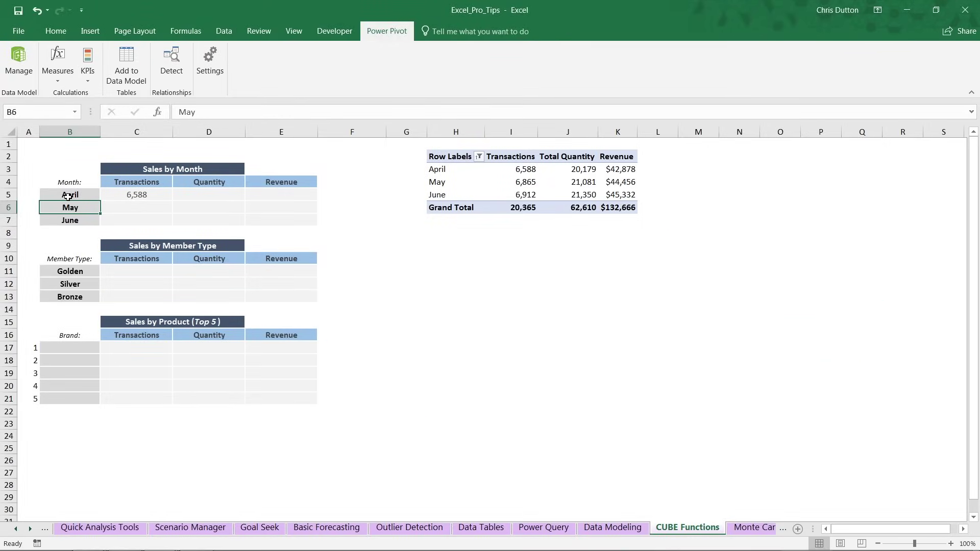
Check the formulas in B5 and C5, then select a pivot table value to show its field list.
click(68, 196)
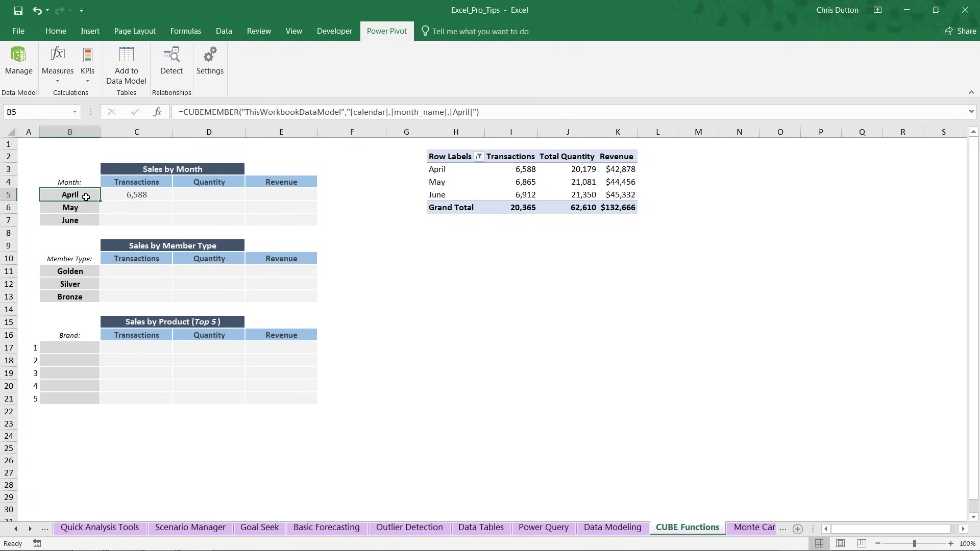
key(Right)
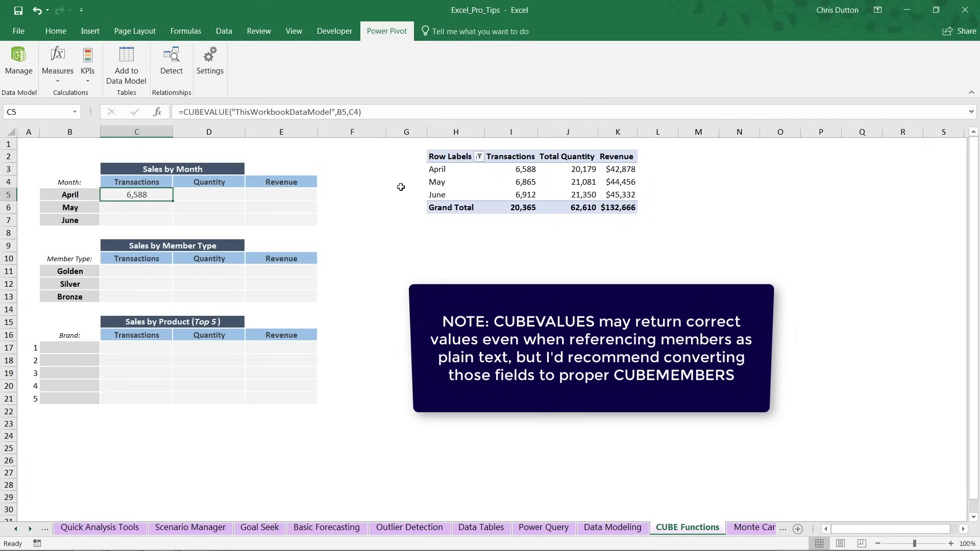
click(526, 171)
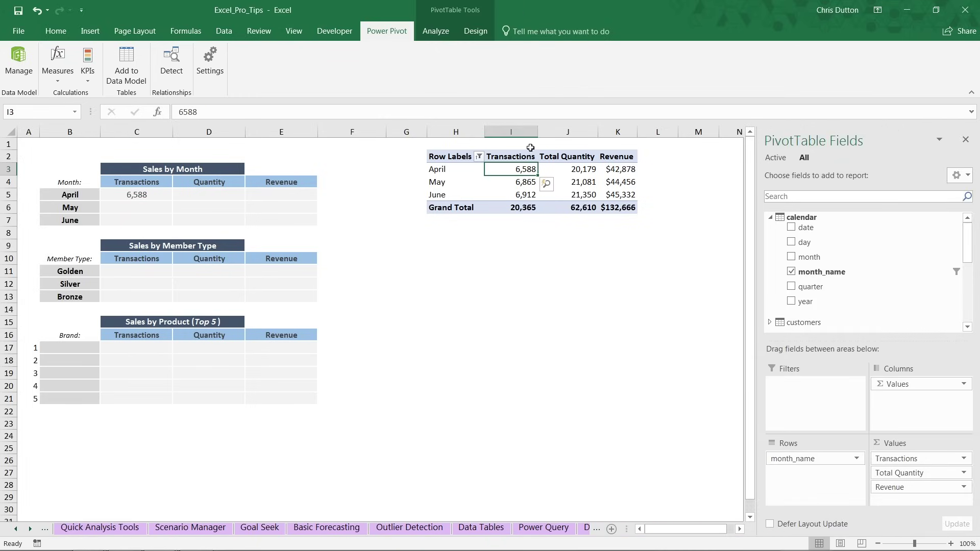
mouse_move(531, 190)
Copy the Transactions header formula from C4 into the Quantity and Revenue headers.
click(149, 180)
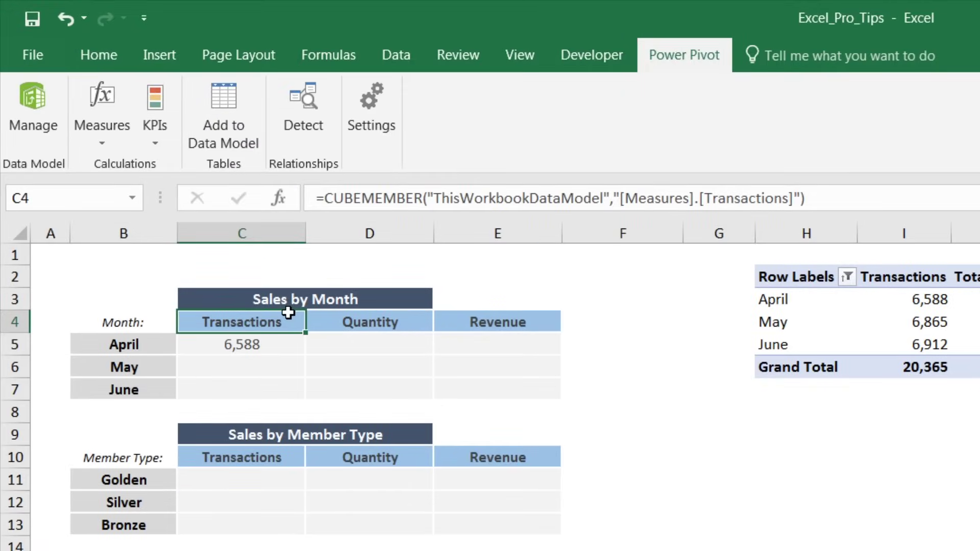
key(ctrl+c)
key(Right)
key(Right)
key(ctrl+v)
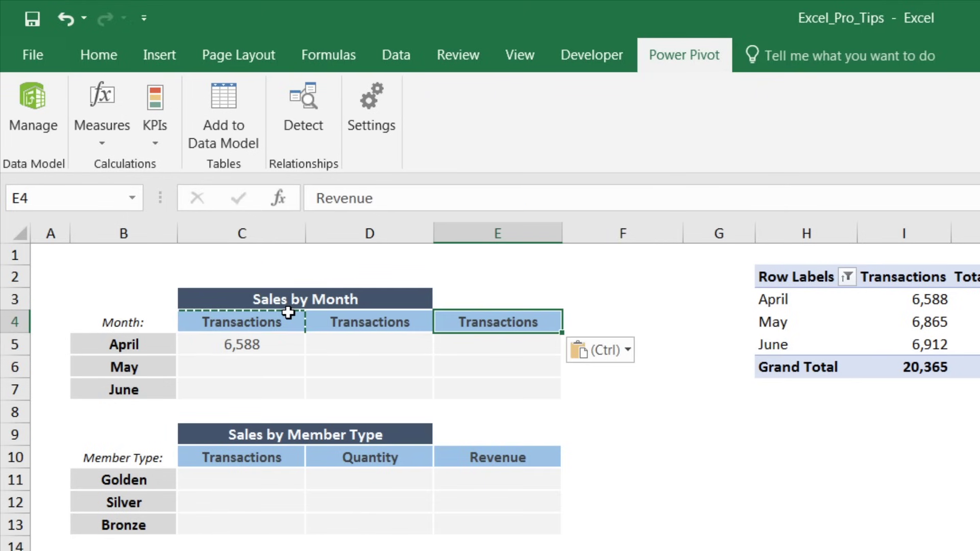
key(Left)
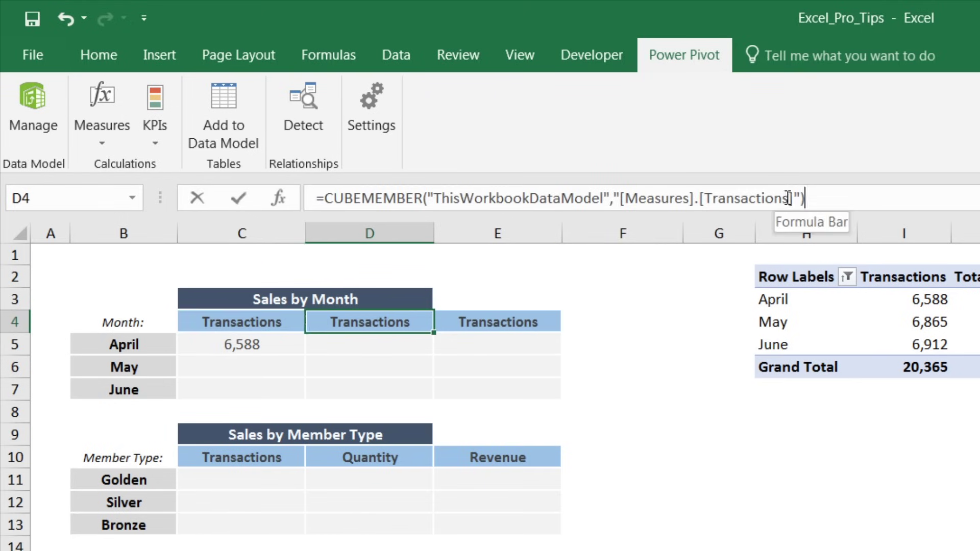
Change D4's CUBEMEMBER measure to [Total Quantity].
click(775, 198)
key(BackSpace)
key(BackSpace)
key(BackSpace)
key(BackSpace)
key(BackSpace)
key(BackSpace)
key(BackSpace)
key(BackSpace)
key(BackSpace)
key(BackSpace)
key(BackSpace)
key(BackSpace)
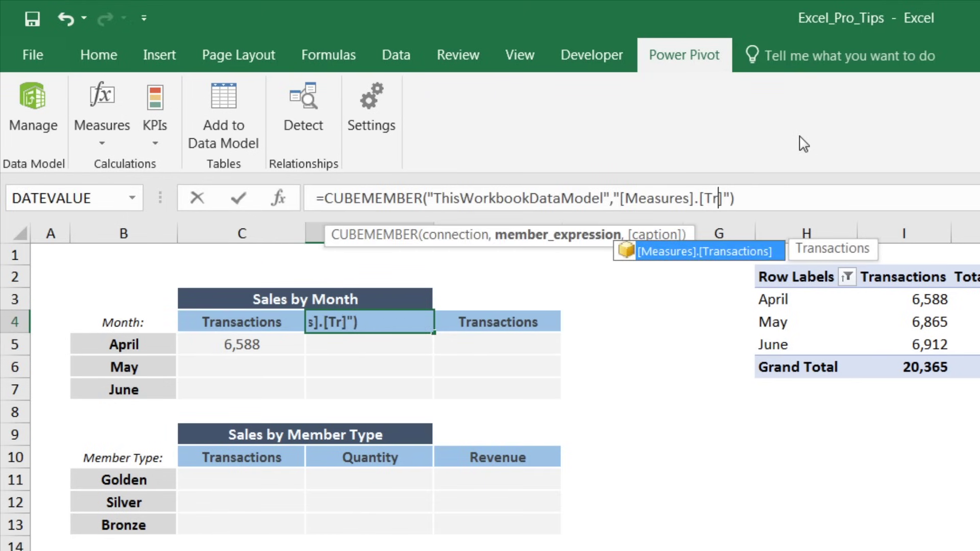
key(Down)
key(Down)
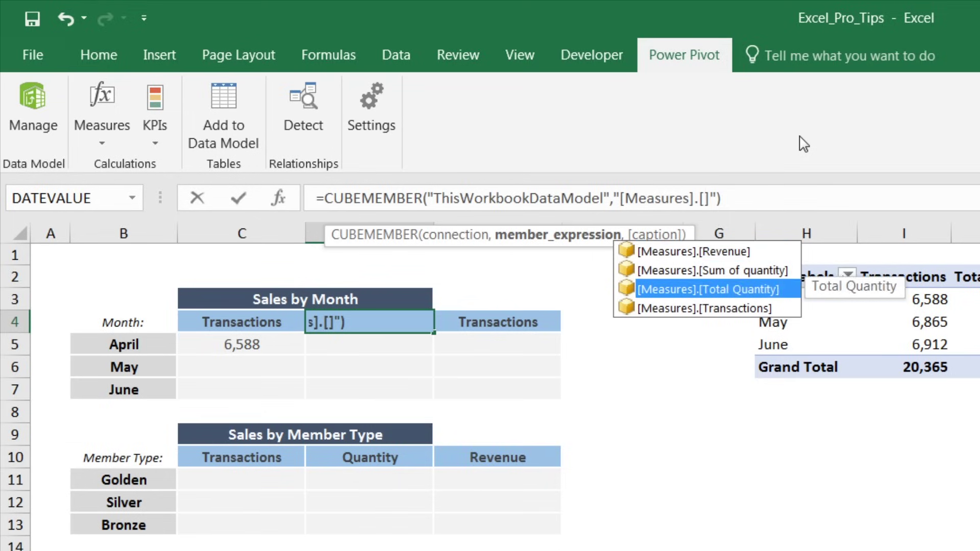
key(Tab)
key(ctrl+Return)
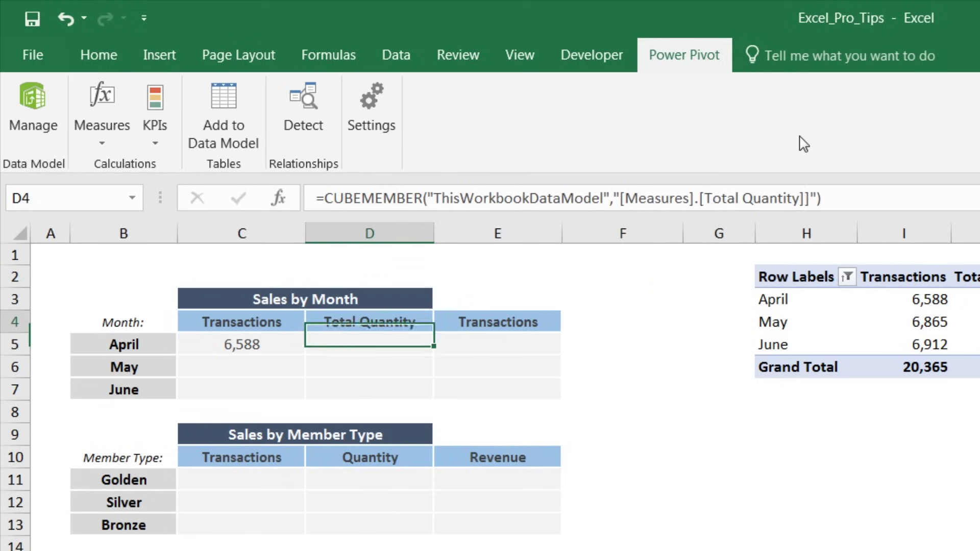
Change E4's CUBEMEMBER measure to [Revenue].
key(Right)
key(F2)
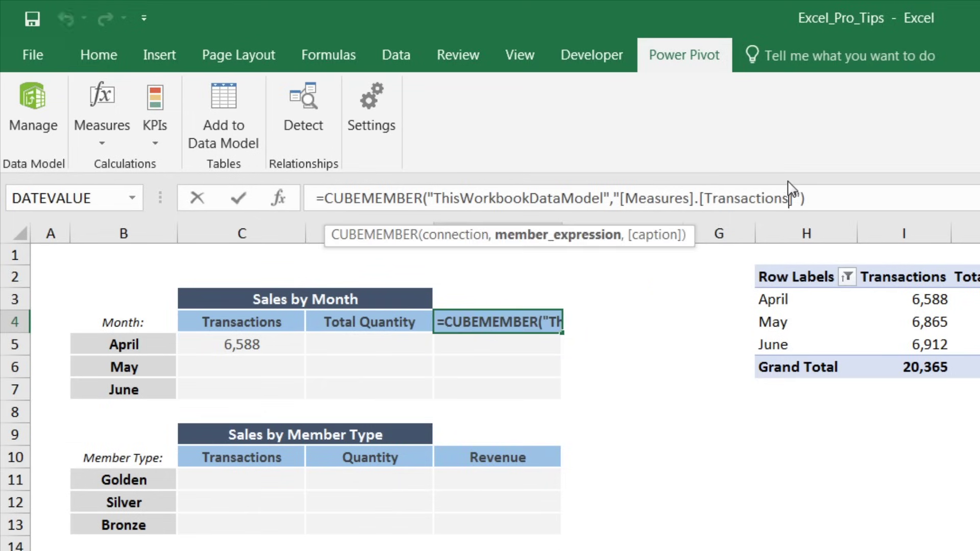
key(BackSpace)
key(BackSpace)
key(BackSpace)
key(BackSpace)
key(BackSpace)
key(BackSpace)
key(BackSpace)
key(BackSpace)
key(BackSpace)
key(BackSpace)
key(BackSpace)
key(BackSpace)
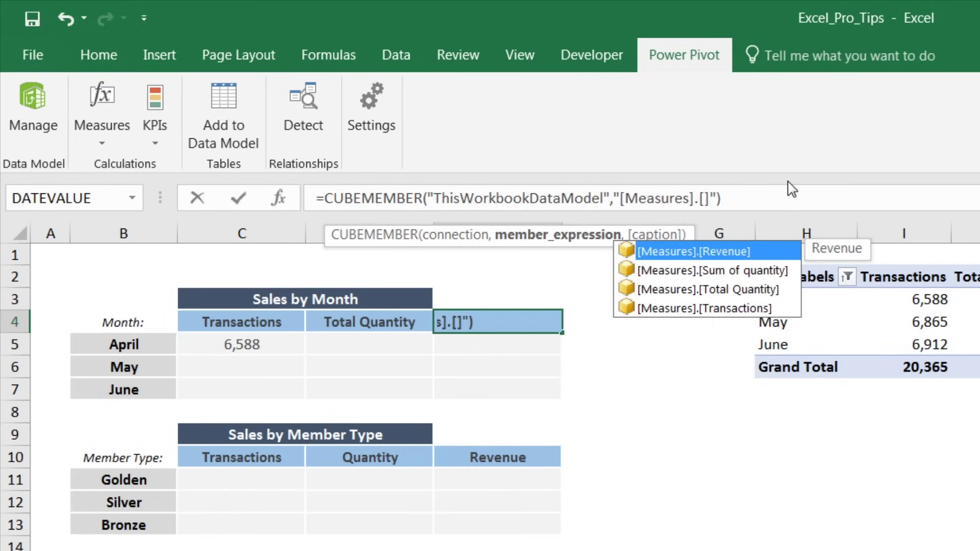
key(Tab)
key(ctrl+Return)
key(Down)
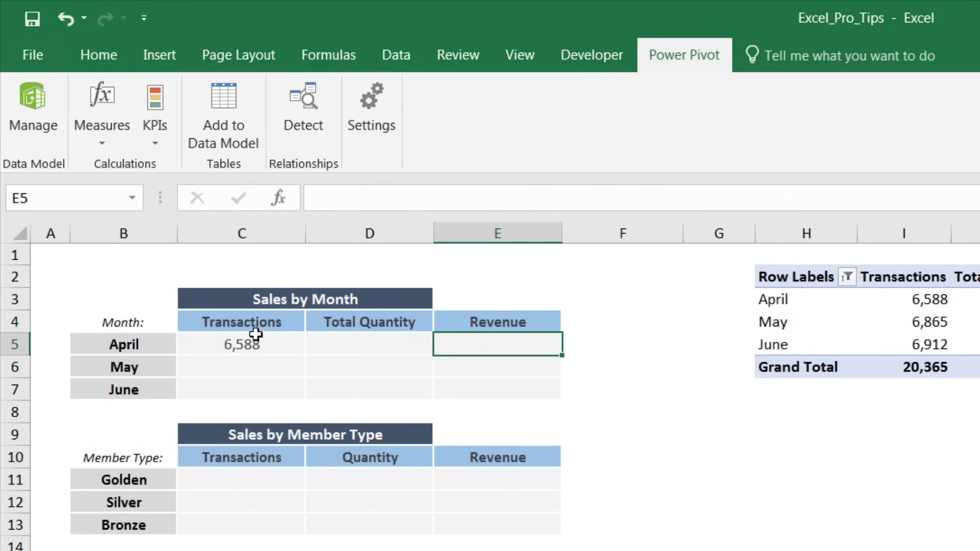
Copy the April CUBEMEMBER formula from B5 into B6 and B7.
click(145, 346)
key(ctrl+c)
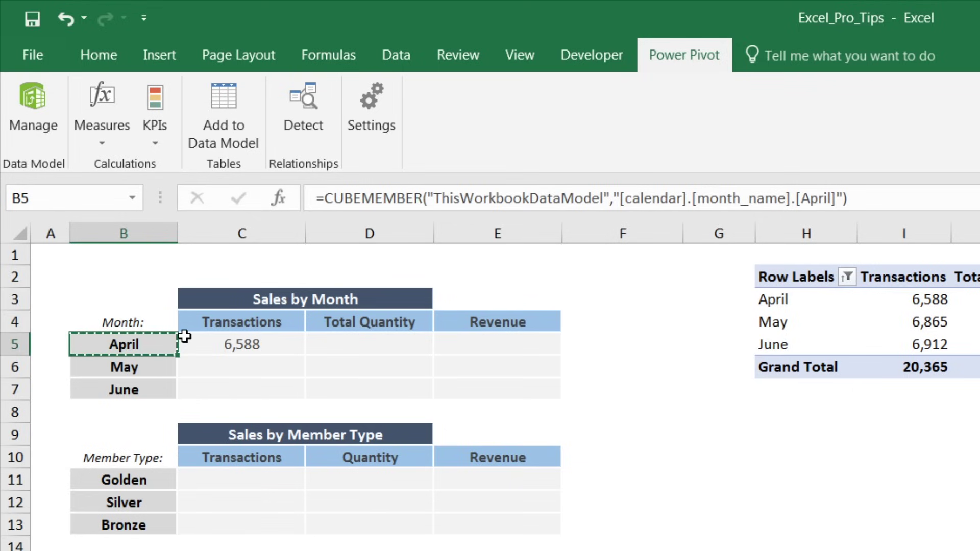
key(Down)
key(ctrl+v)
key(Down)
key(ctrl+v)
key(Up)
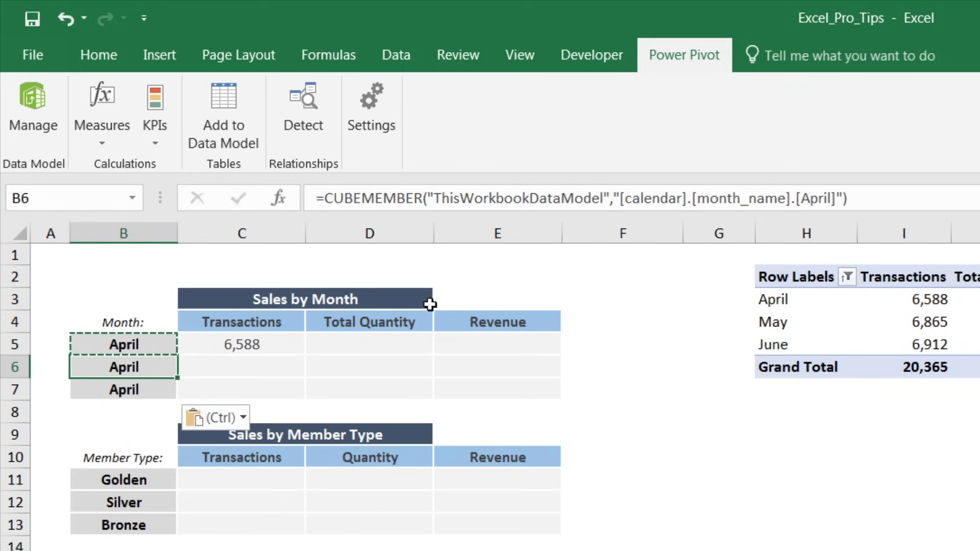
Change B6's member from [April] to [May].
click(836, 198)
key(Left)
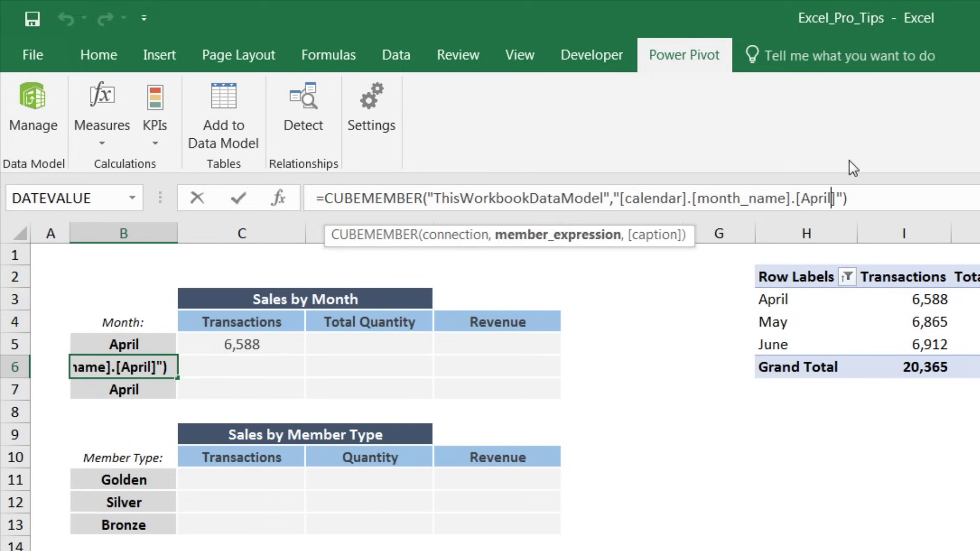
key(BackSpace)
key(BackSpace)
key(BackSpace)
key(BackSpace)
key(BackSpace)
text(May)
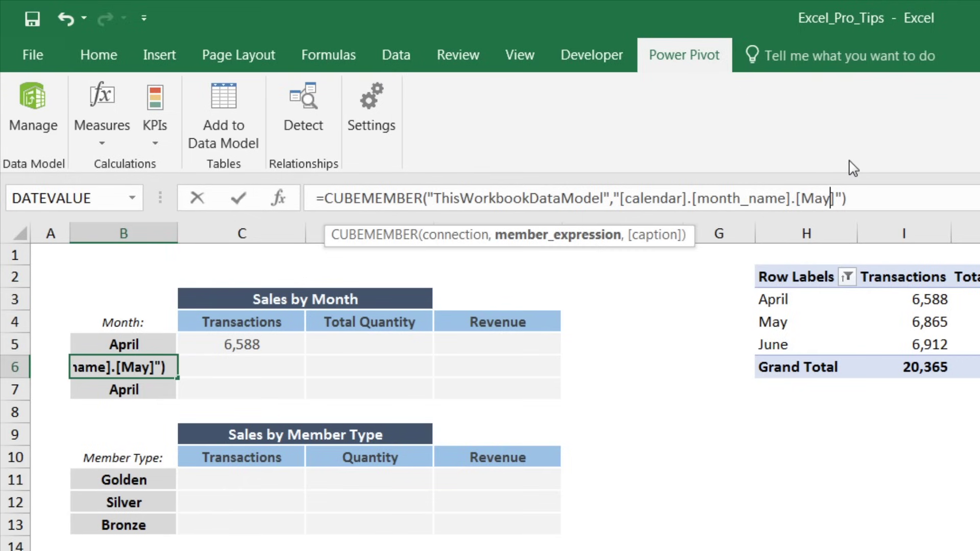
key(Return)
Change B7's member from [April] to [June].
click(837, 198)
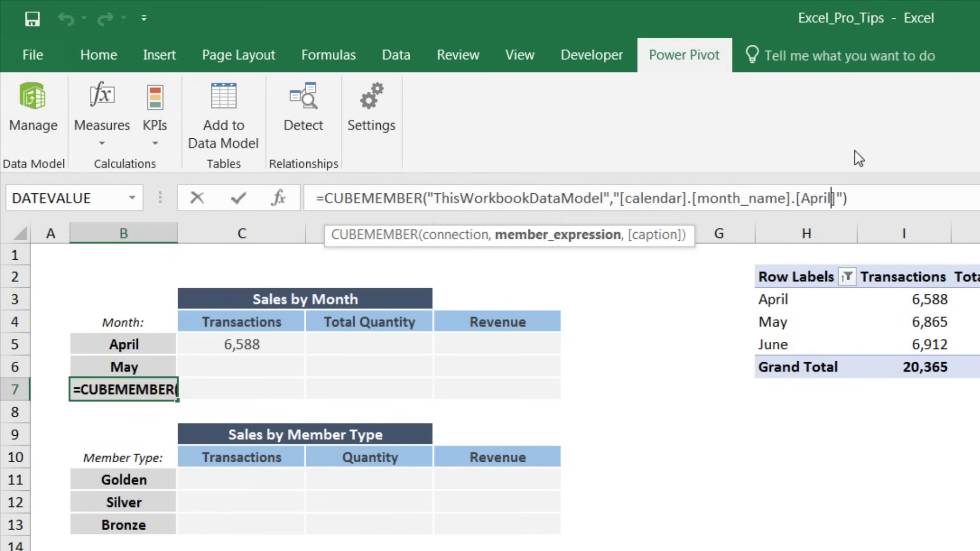
key(BackSpace)
key(BackSpace)
key(BackSpace)
key(BackSpace)
key(BackSpace)
text(June)
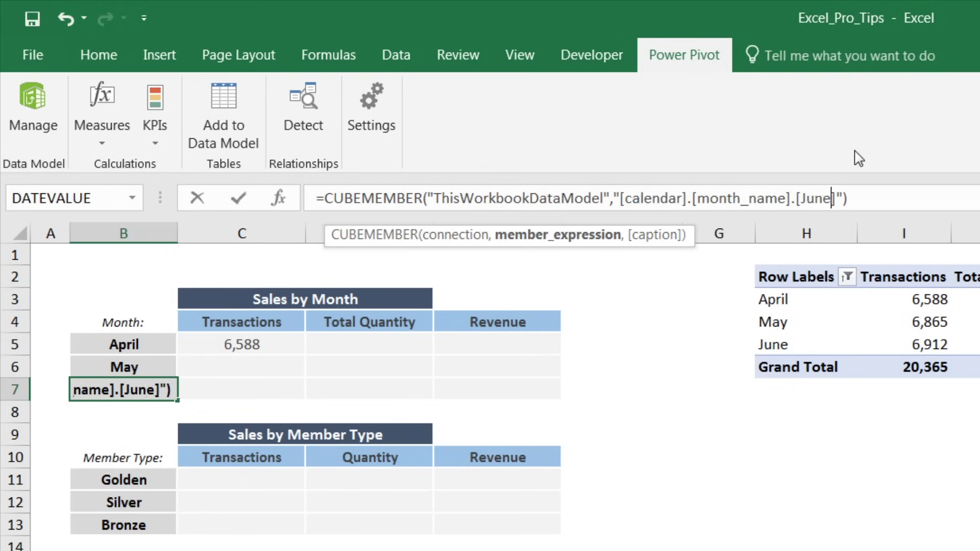
key(Return)
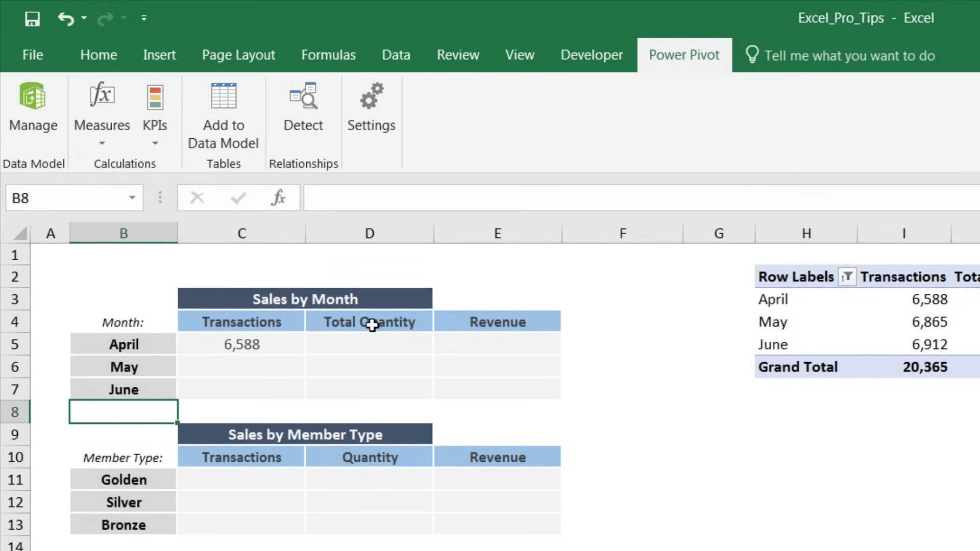
Change C5's CUBEVALUE references to the mixed $B5 and C$4 references.
click(240, 345)
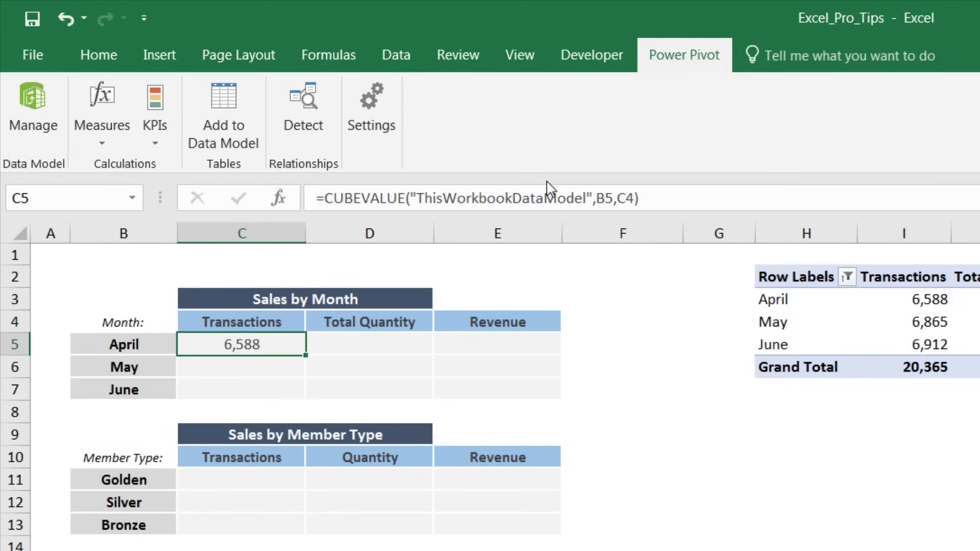
click(603, 205)
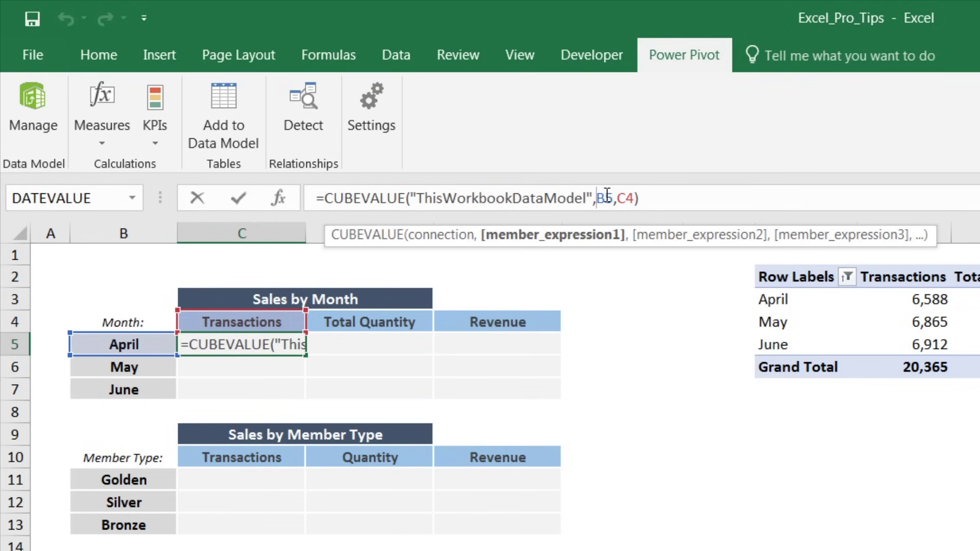
click(606, 197)
key(F4)
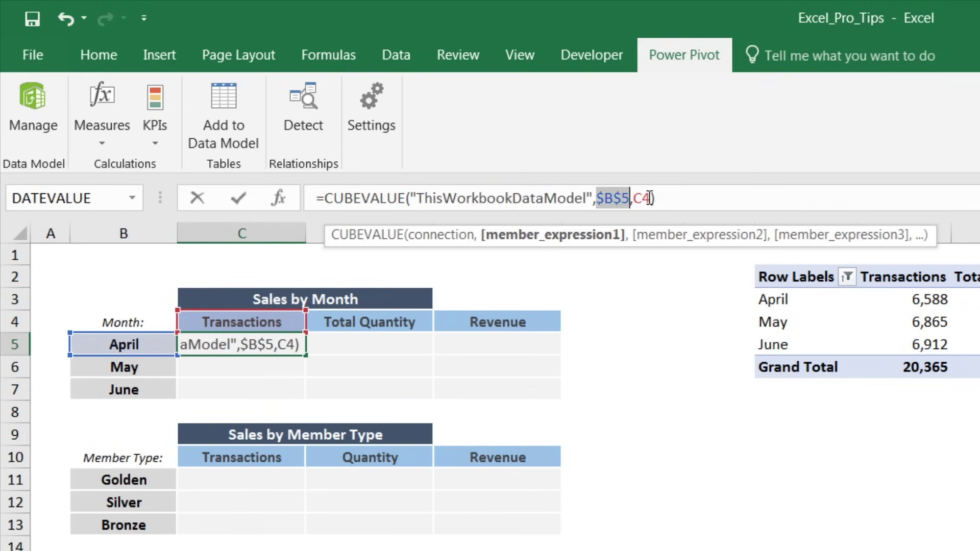
key(F4)
key(F4)
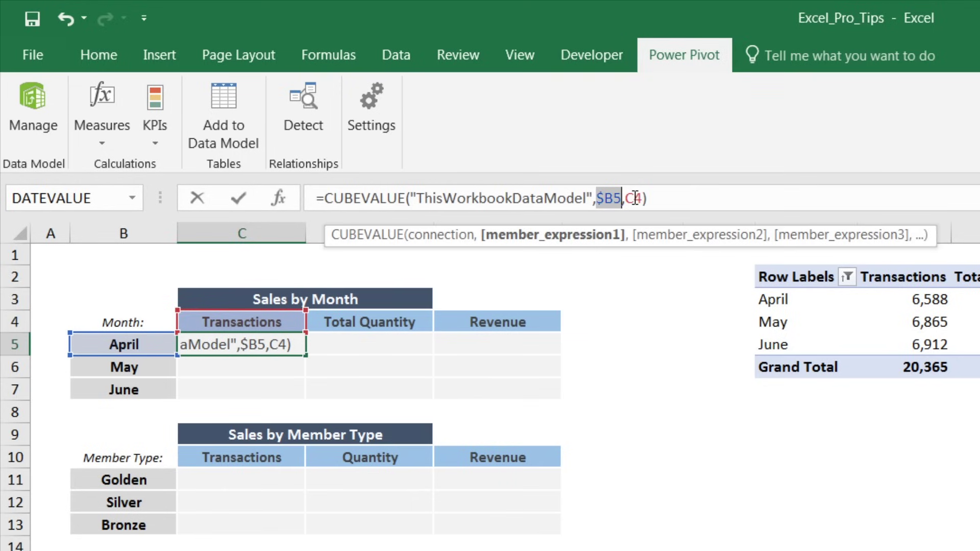
click(634, 198)
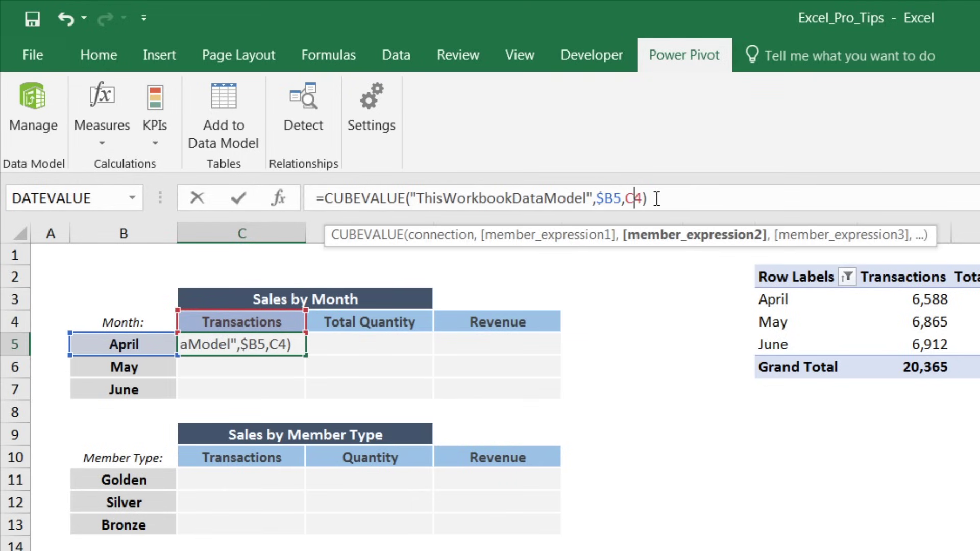
key(F4)
key(F4)
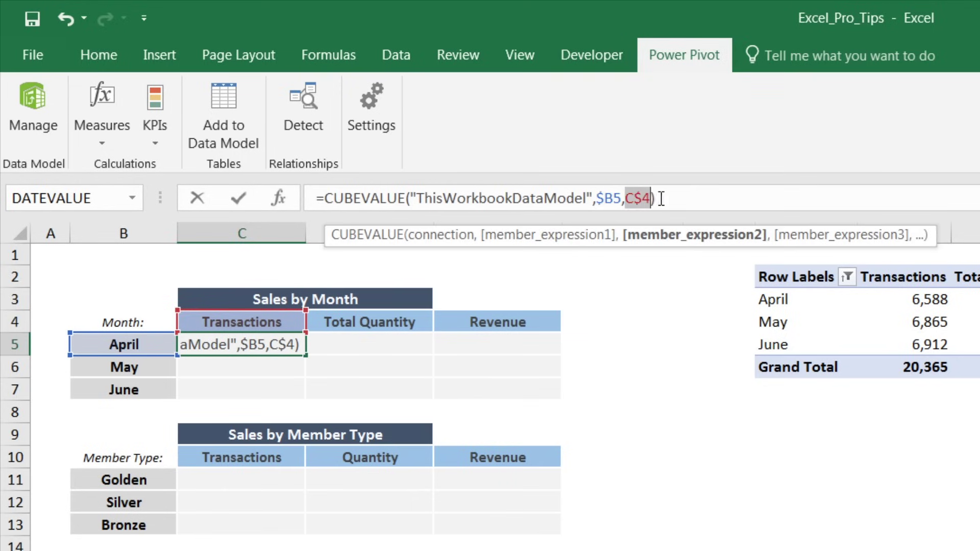
click(662, 198)
key(Return)
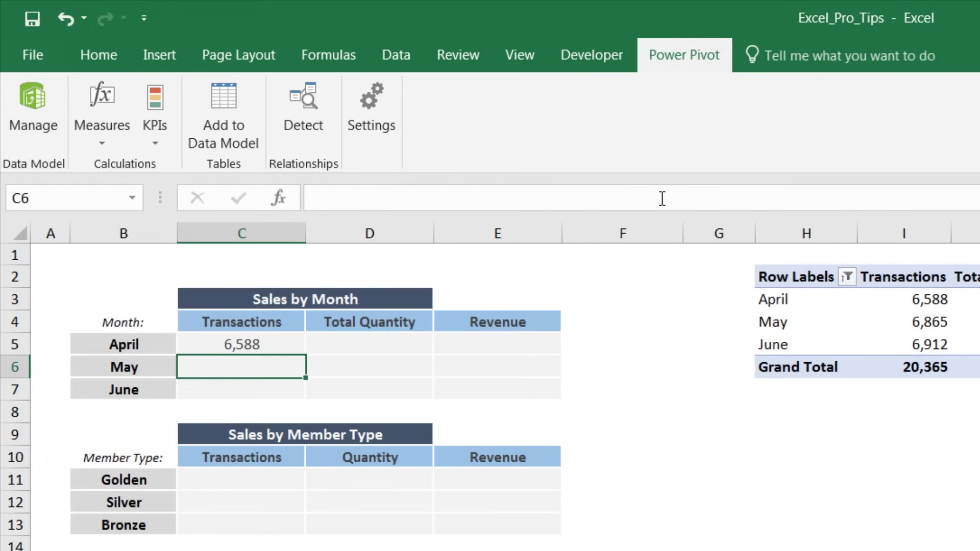
Fill the April transactions formula across C5:E7 for April, May and June.
click(278, 344)
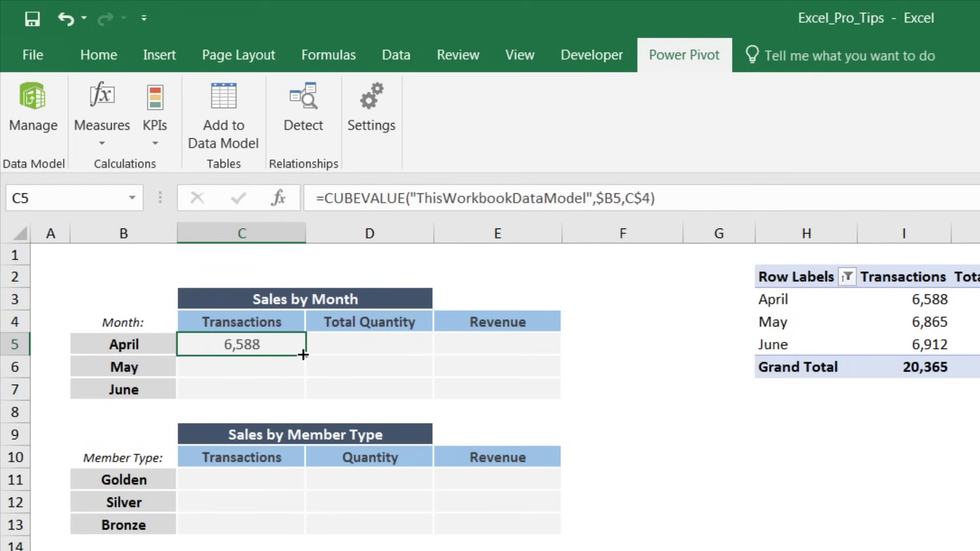
drag(304, 356, 547, 400)
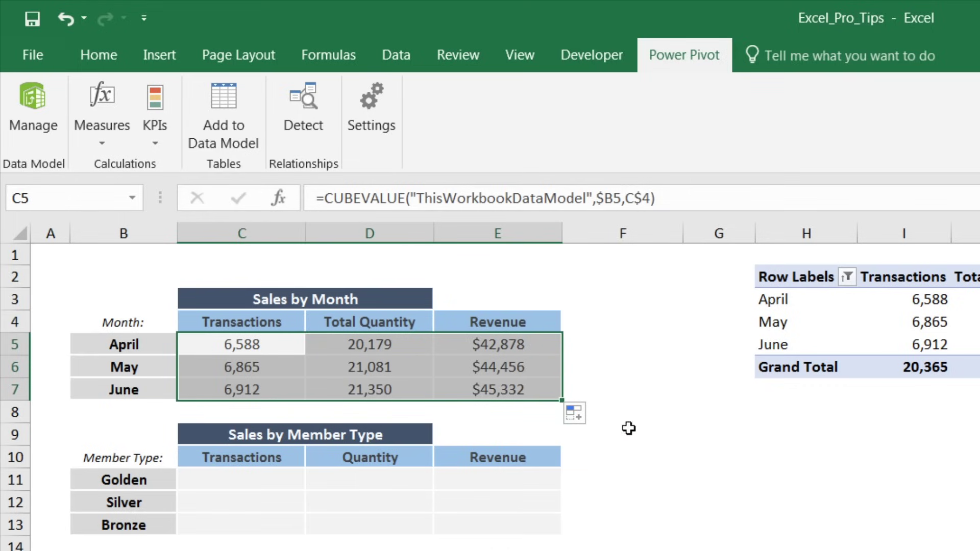
click(134, 347)
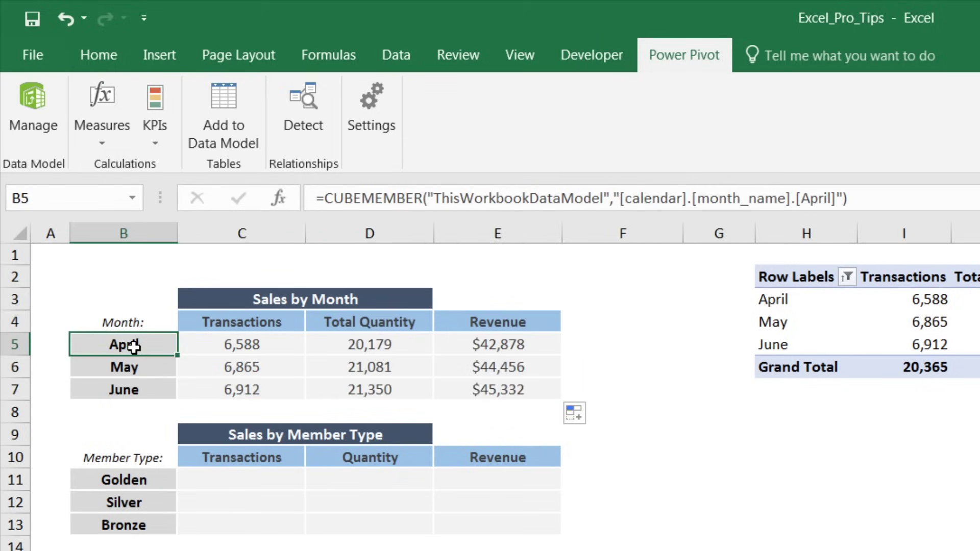
Copy B5's CUBEMEMBER into B11 and change its member to [customers].[member_card].[Golden].
key(ctrl+c)
click(138, 480)
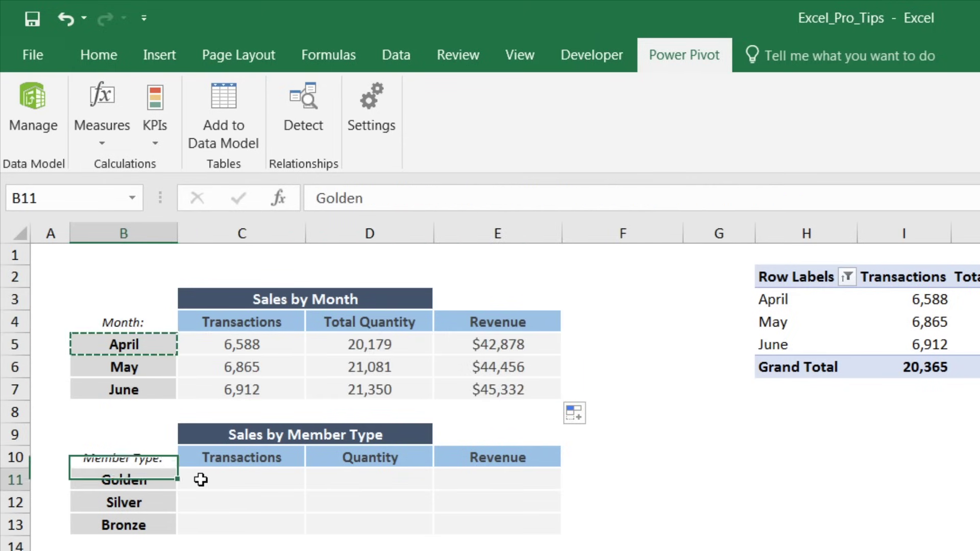
key(ctrl+v)
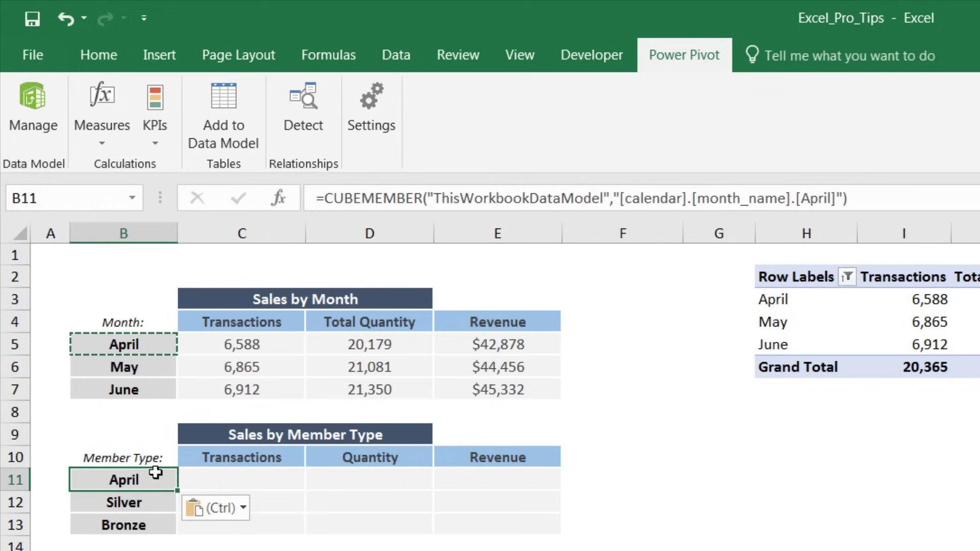
drag(620, 198, 887, 198)
key(Delete)
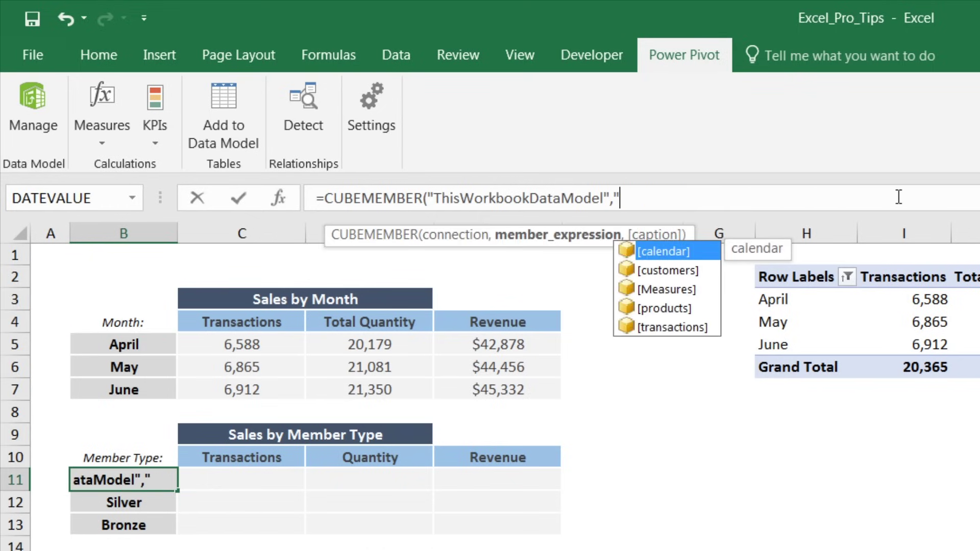
key(Down)
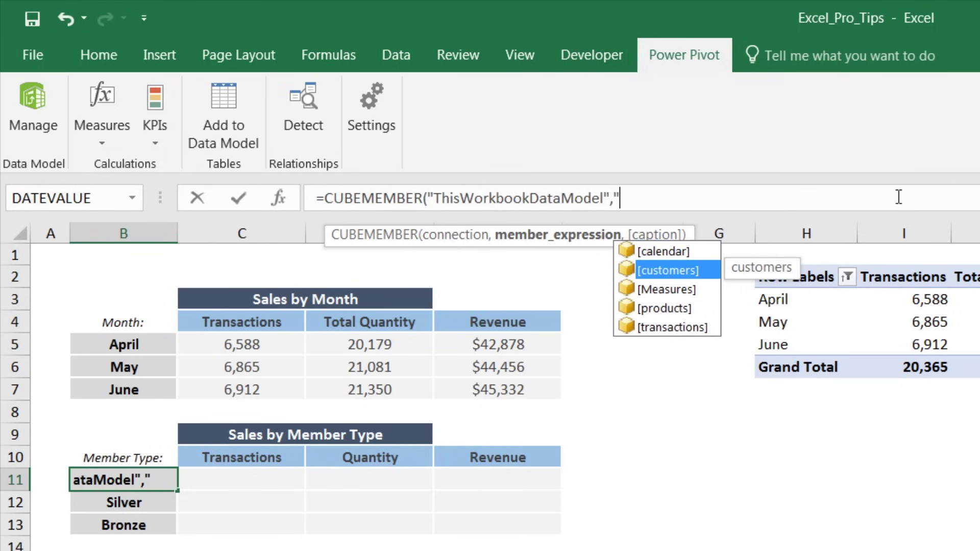
key(Tab)
text(.)
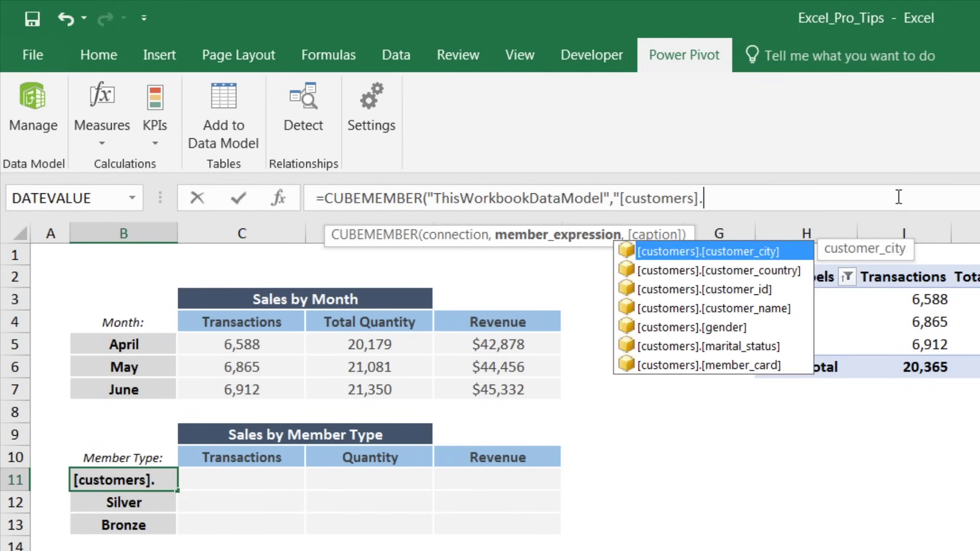
key(Down)
key(Down)
key(Down)
key(Down)
key(Down)
key(Down)
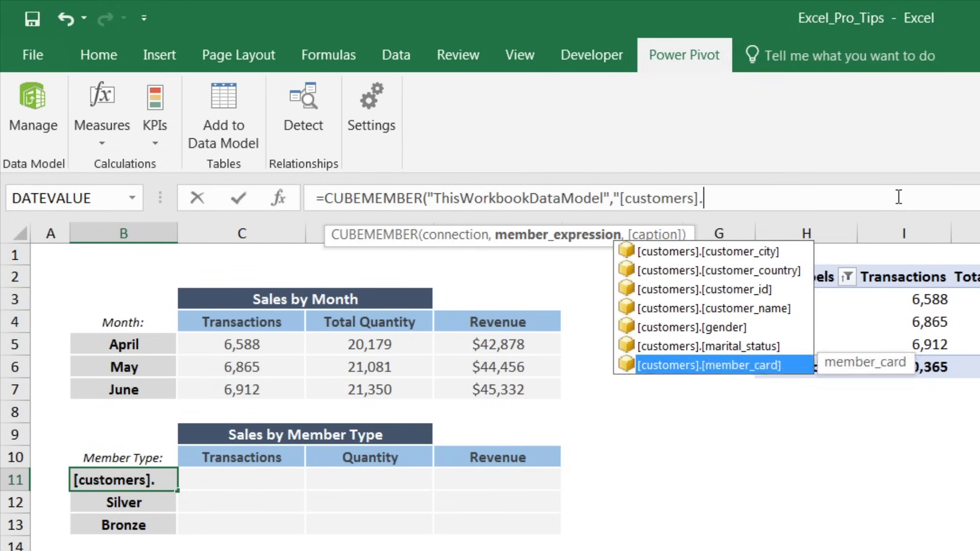
key(Tab)
text(.)
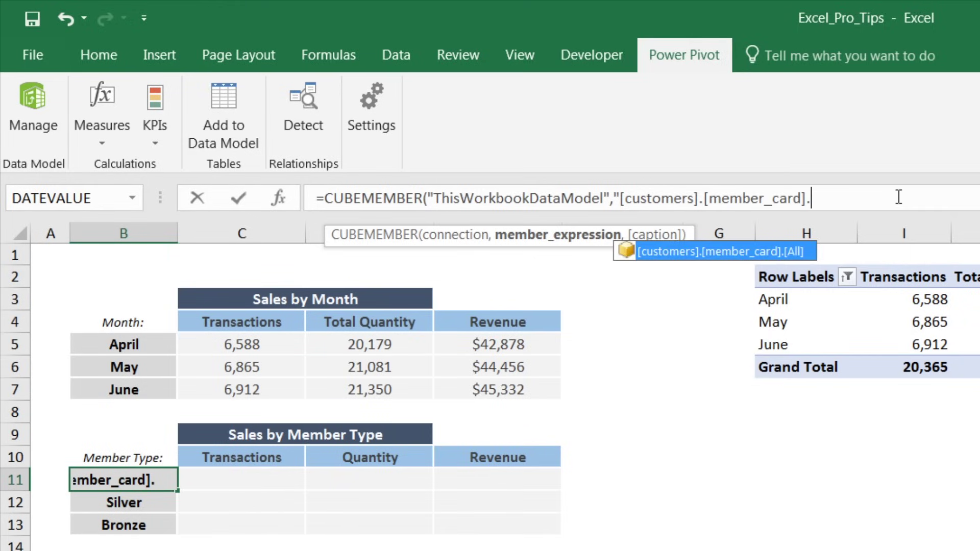
text([Golden])
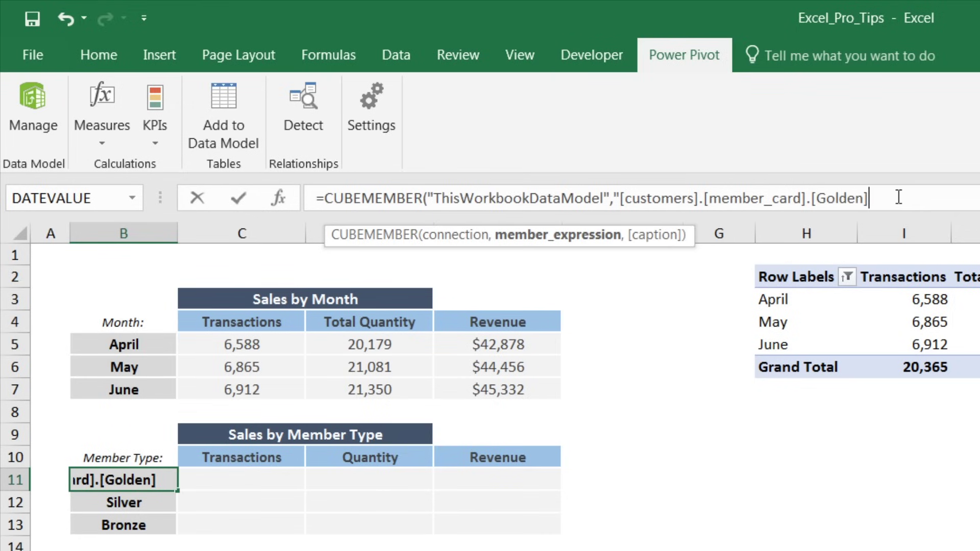
text("))
key(Return)
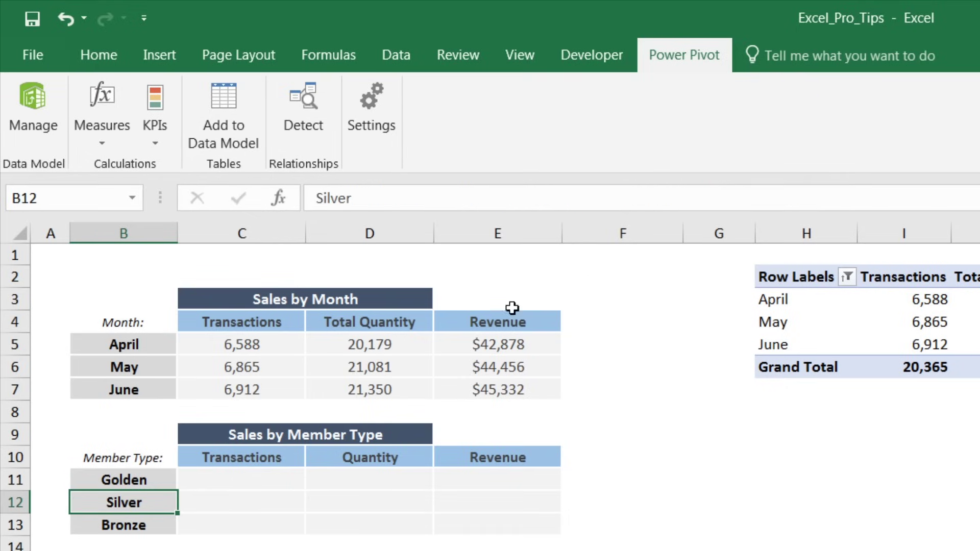
Copy the Golden member formula into the two rows below it.
key(Up)
key(ctrl+c)
key(Down)
key(ctrl+v)
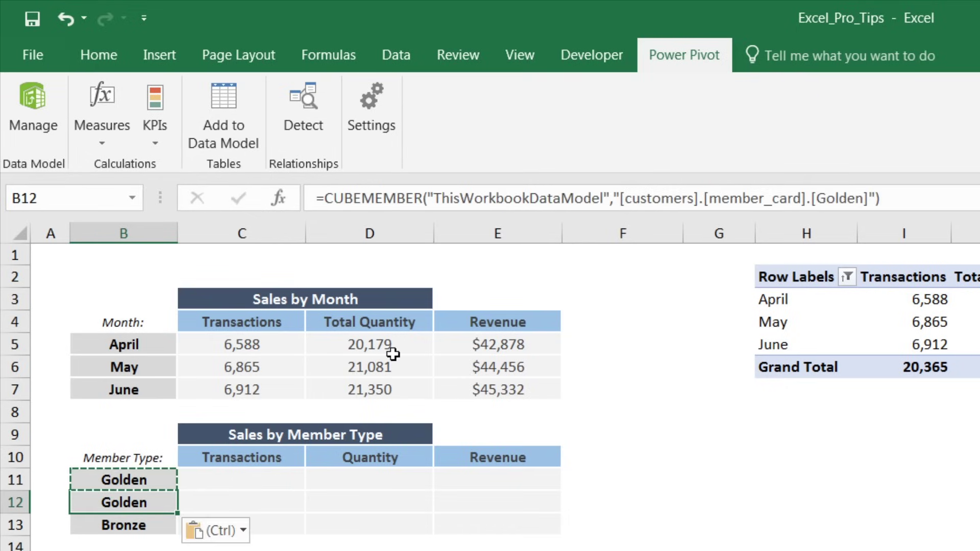
key(Down)
key(ctrl+v)
key(Up)
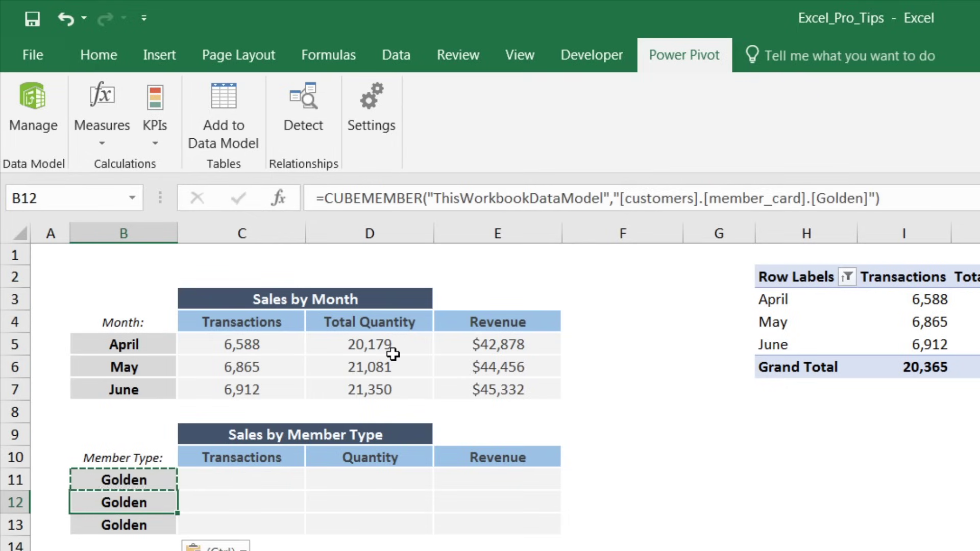
Change the copied members' names to Silver and Bronze.
click(865, 198)
key(BackSpace)
key(BackSpace)
key(BackSpace)
key(BackSpace)
key(BackSpace)
key(BackSpace)
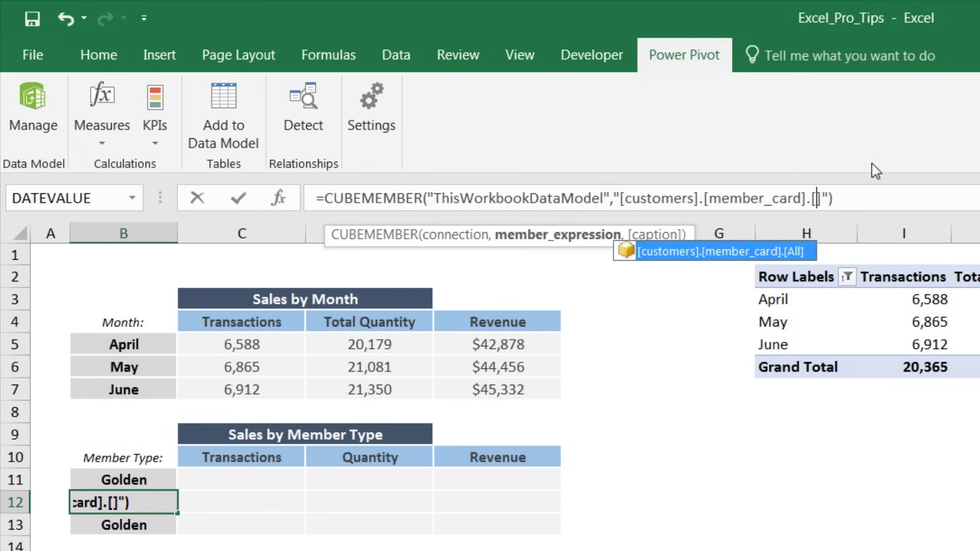
text(Silver)
key(Return)
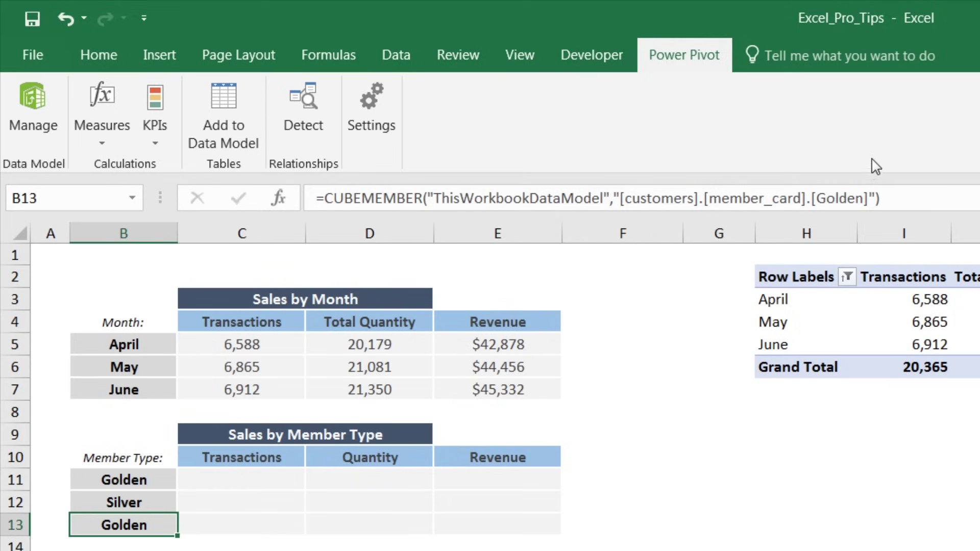
click(864, 199)
key(BackSpace)
key(BackSpace)
key(BackSpace)
key(BackSpace)
key(BackSpace)
key(BackSpace)
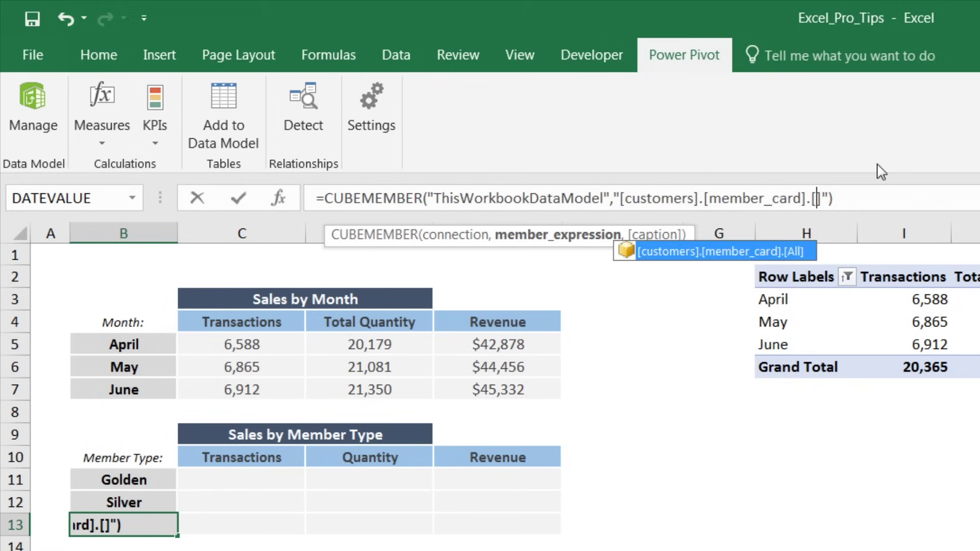
text(Bronze)
key(Return)
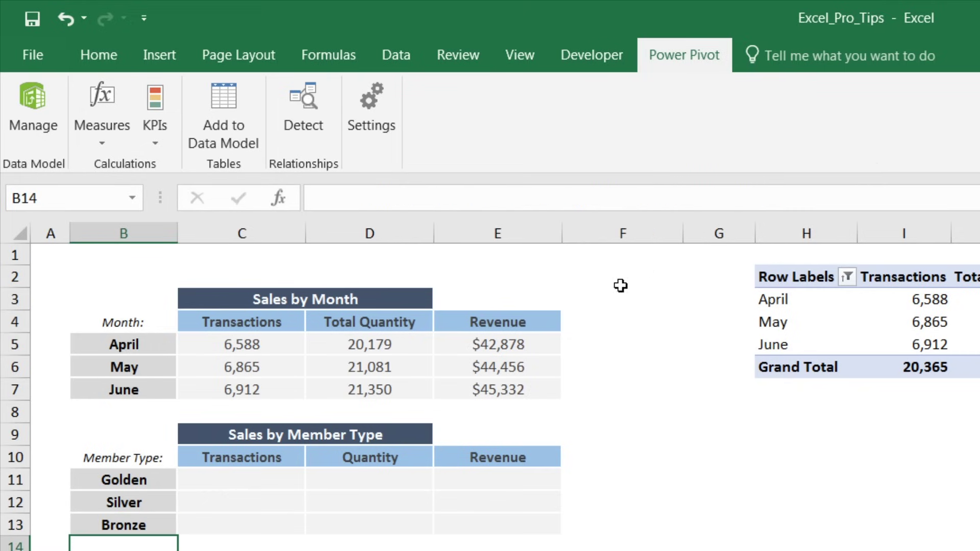
click(236, 343)
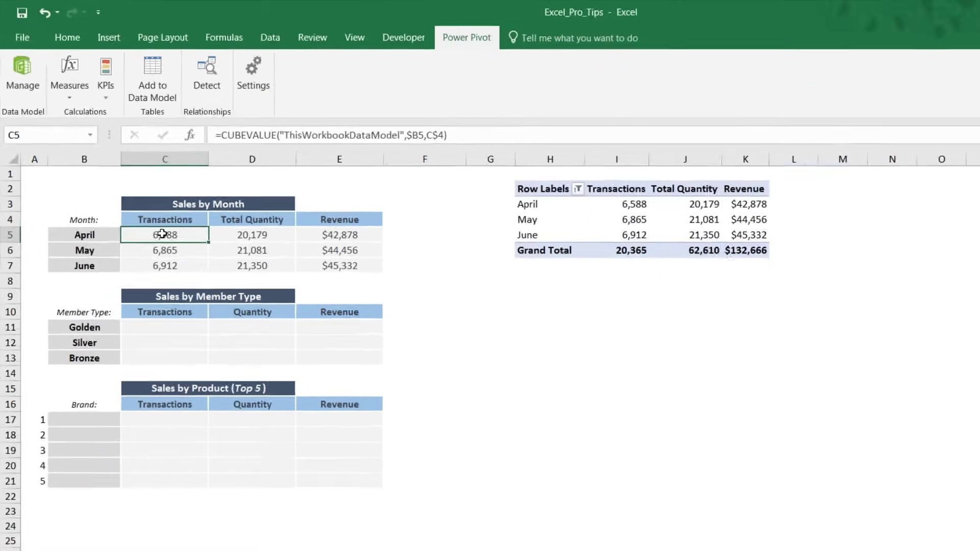
Fill the Sales by Member Type values with the copied CUBEVALUE formula and check C11's formula.
key(ctrl+c)
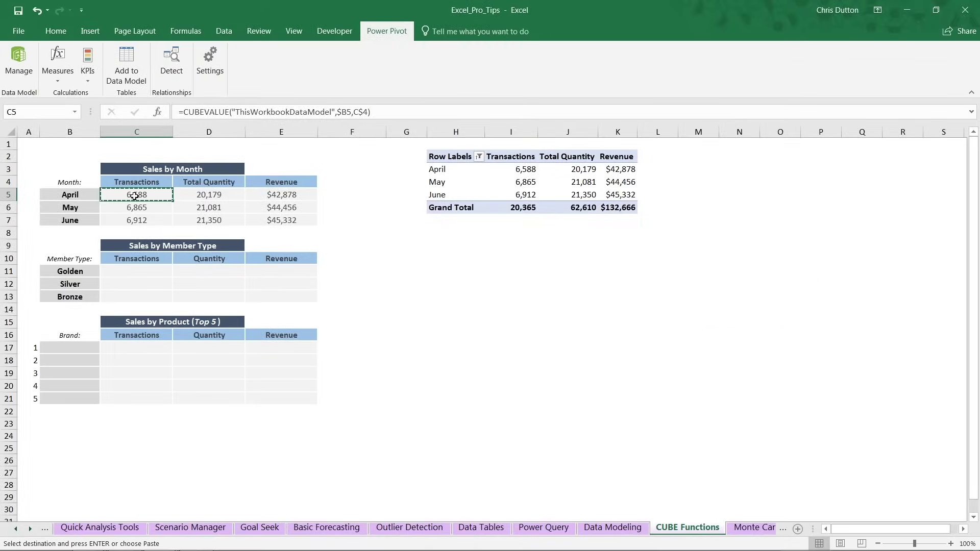
click(159, 330)
key(ctrl+v)
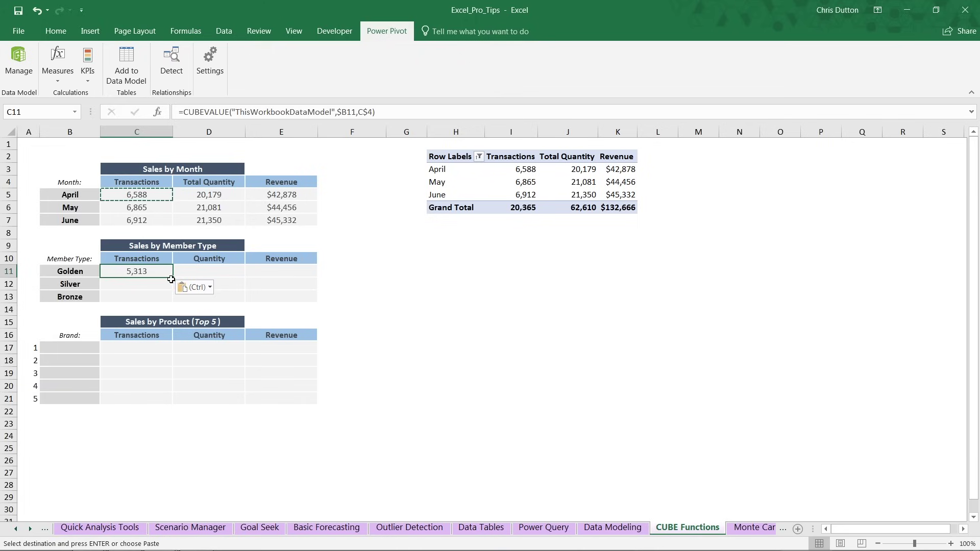
drag(174, 279, 297, 302)
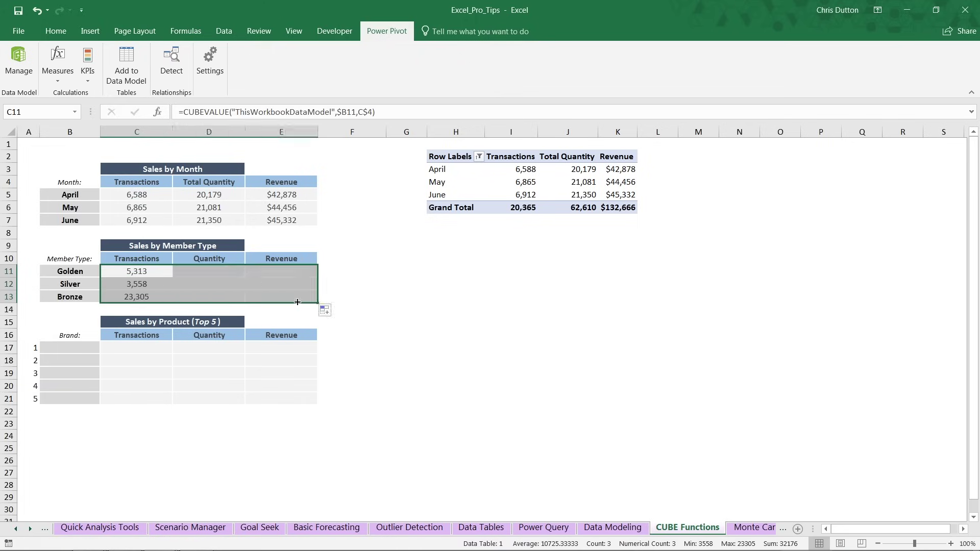
click(144, 272)
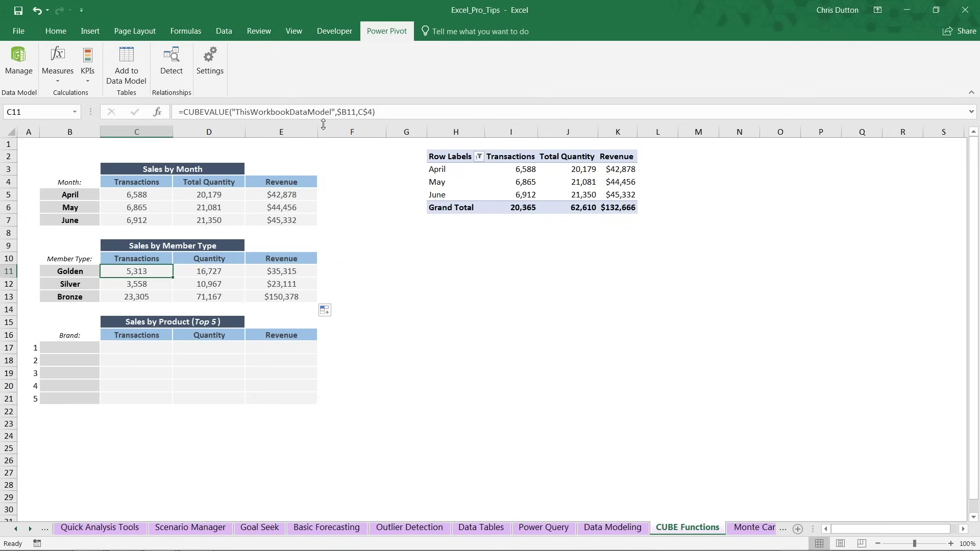
click(396, 117)
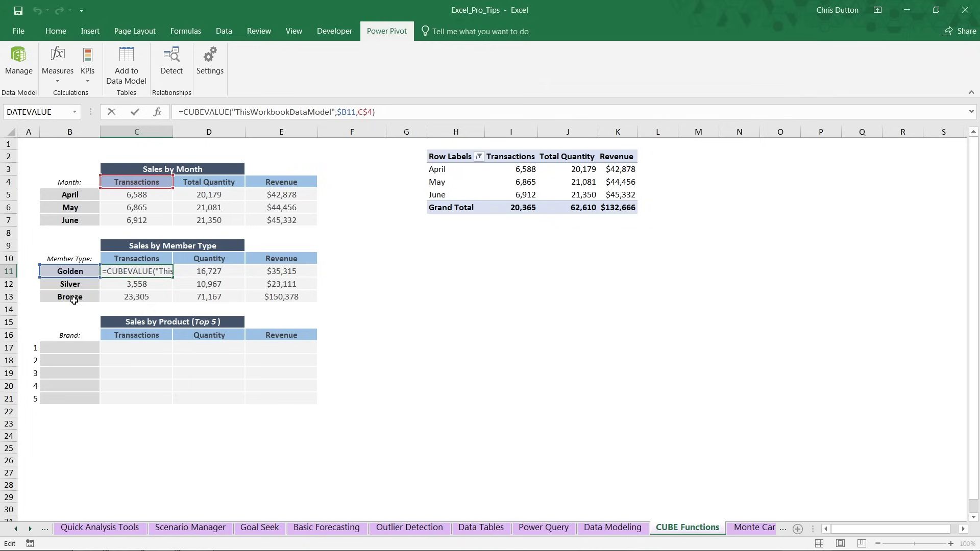
key(Return)
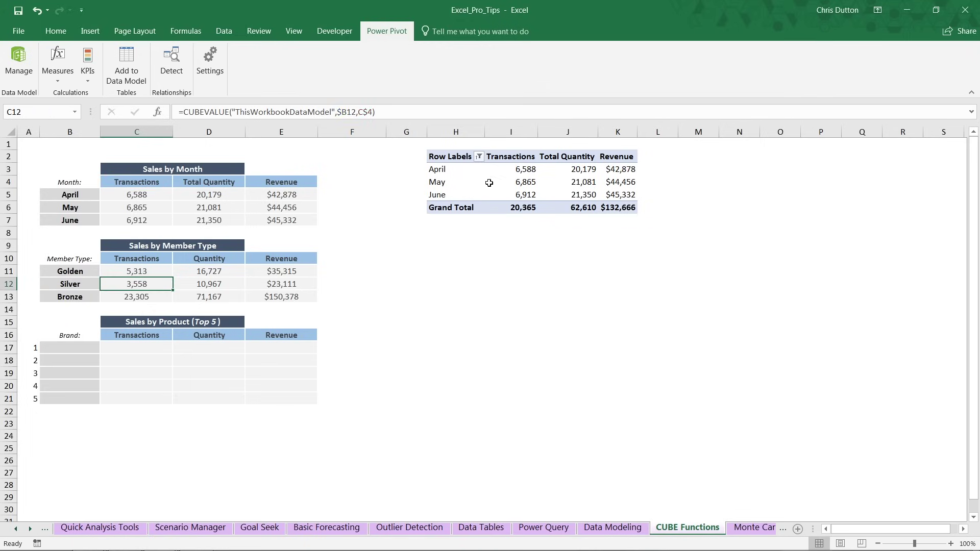
Replace month_name with member_card in the pivot table's rows.
click(490, 183)
mouse_move(797, 459)
mouse_down()
mouse_move(804, 299)
mouse_move(785, 313)
mouse_move(829, 446)
mouse_move(812, 460)
mouse_up()
click(786, 313)
Move Golden to the top and Silver above Bronze in the pivot rows.
click(461, 182)
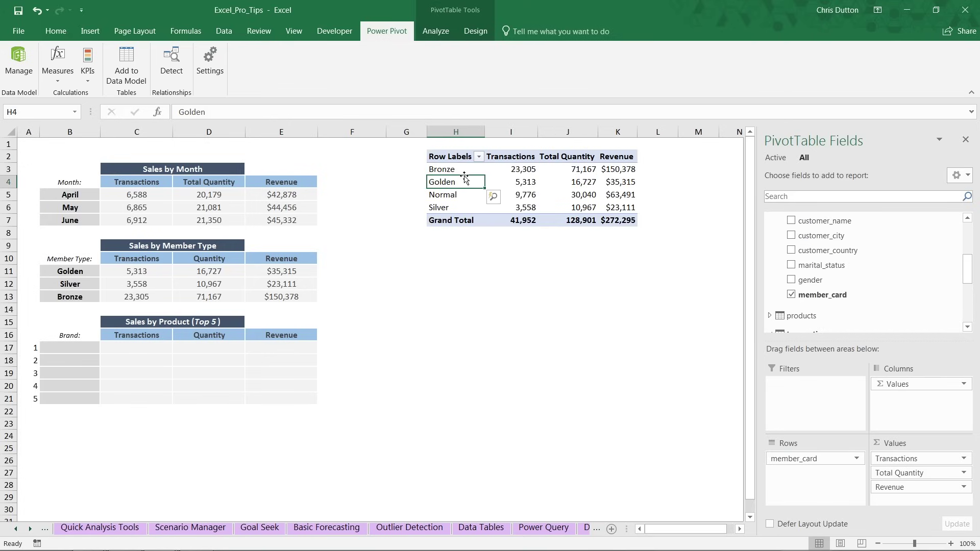
drag(466, 176, 597, 196)
click(452, 206)
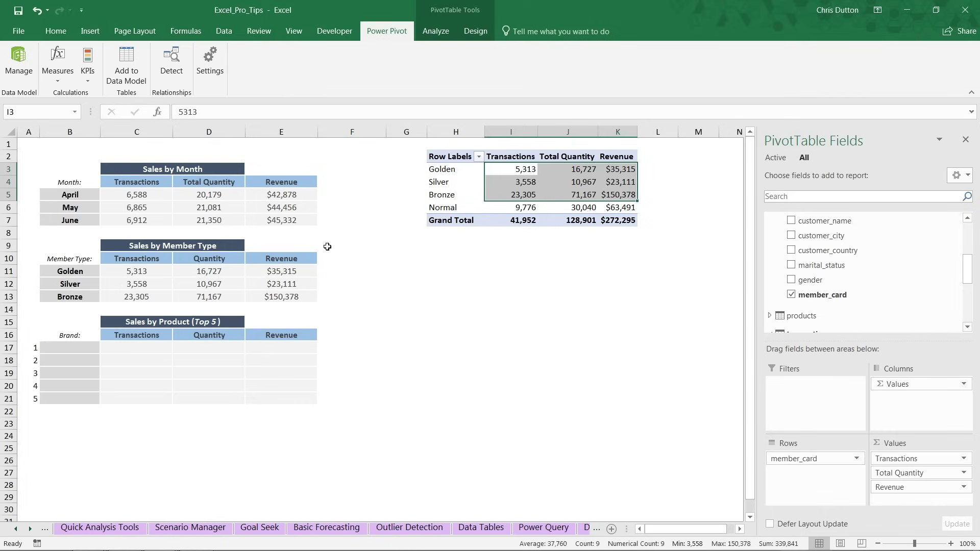
Compare the C11:E13 values with the pivot, then select B16 in the product table.
drag(146, 270, 276, 296)
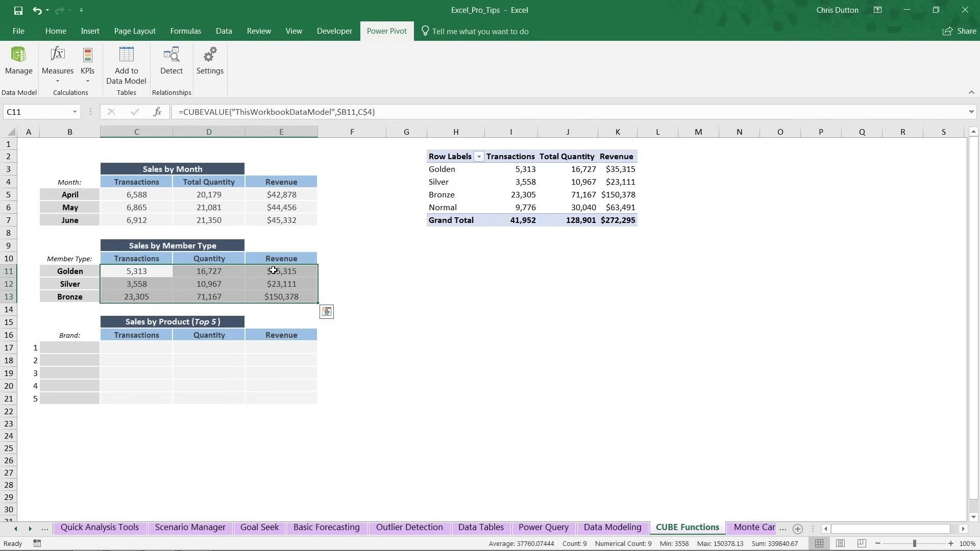
click(137, 351)
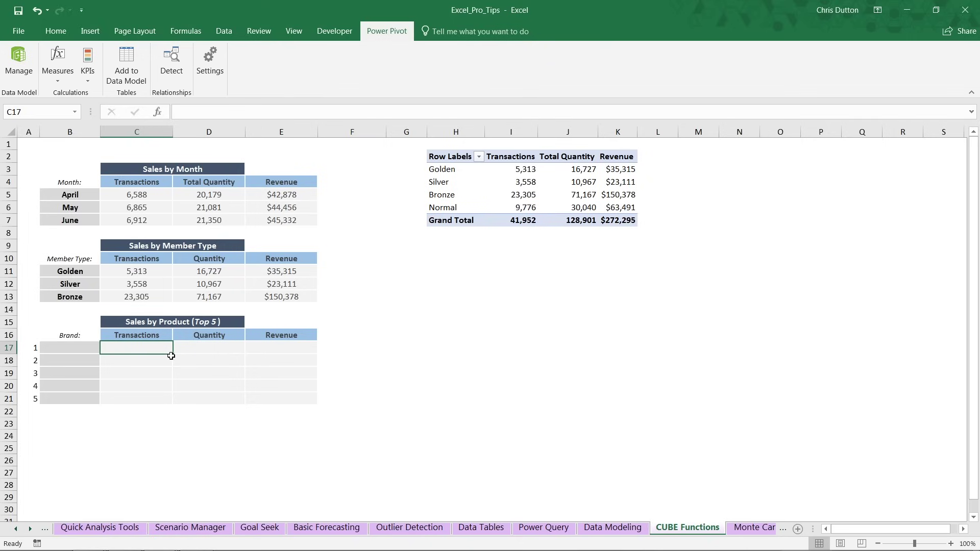
click(88, 351)
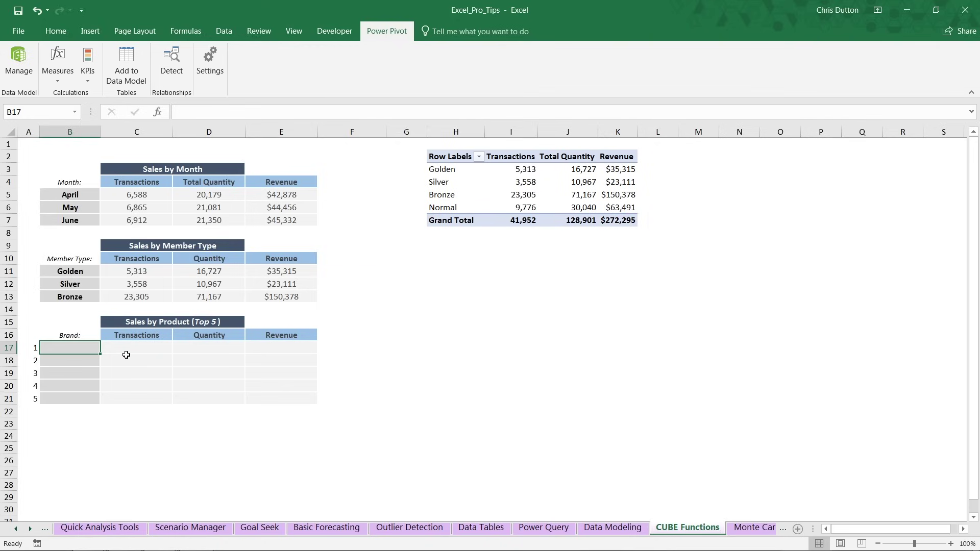
click(510, 180)
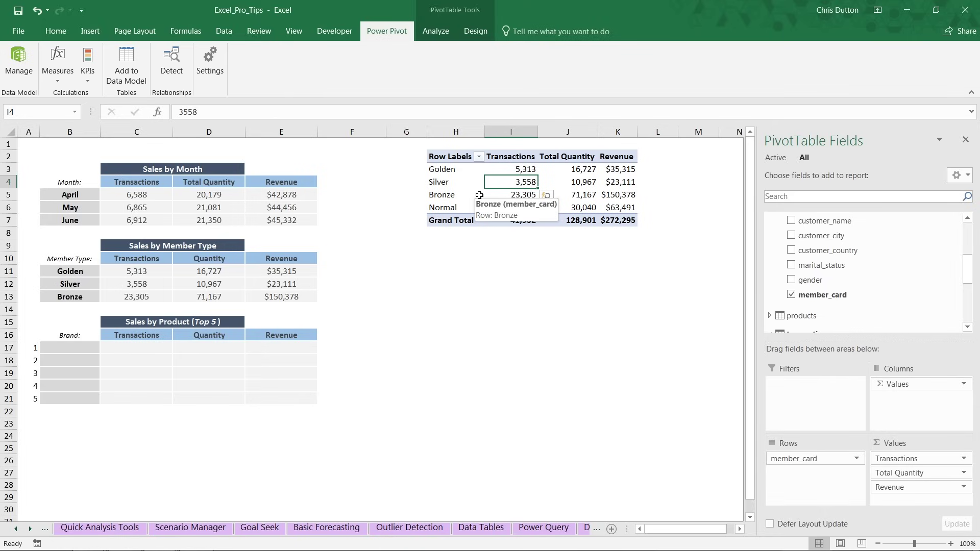
click(65, 335)
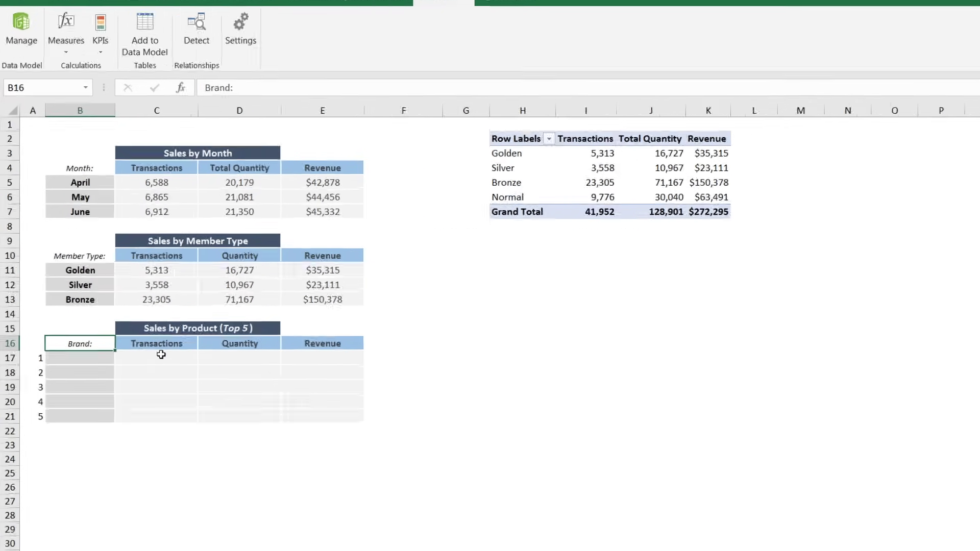
Start B16's CUBESET with ThisWorkbookDataModel and the [products].[product_brand].members set.
text(=C)
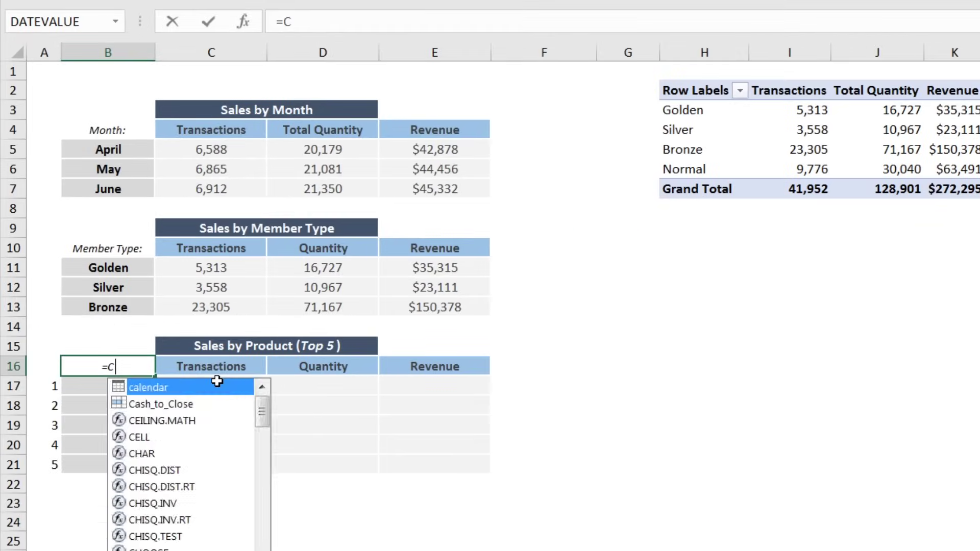
text(UBESET()
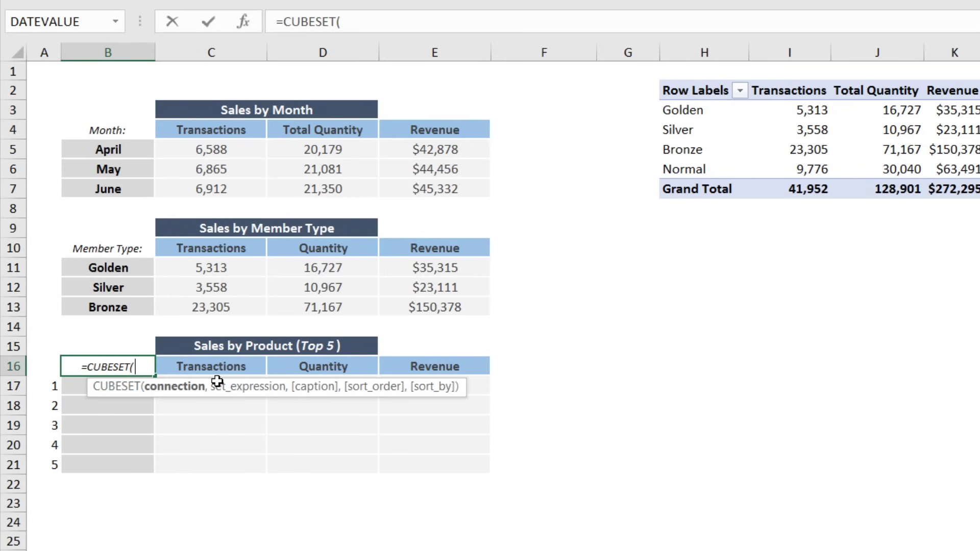
text(")
key(Tab)
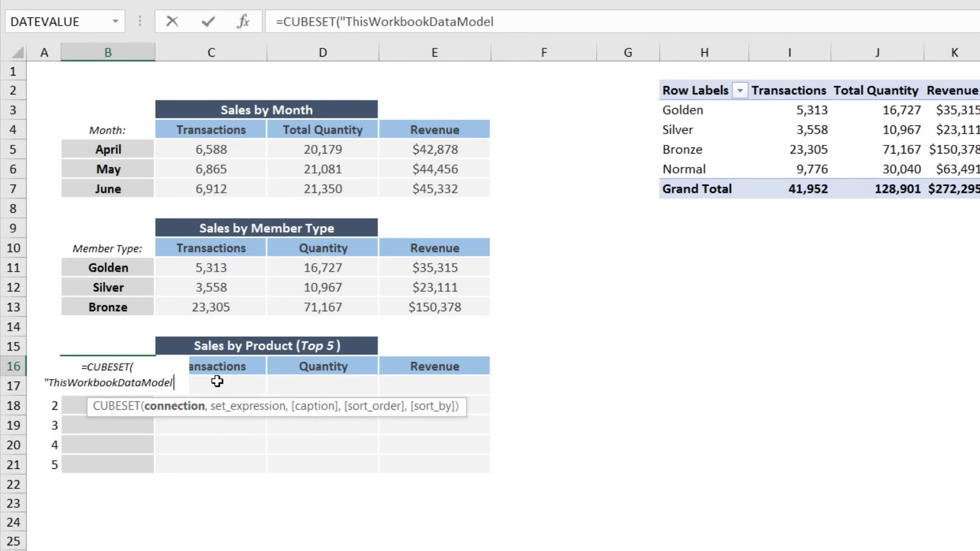
text(")
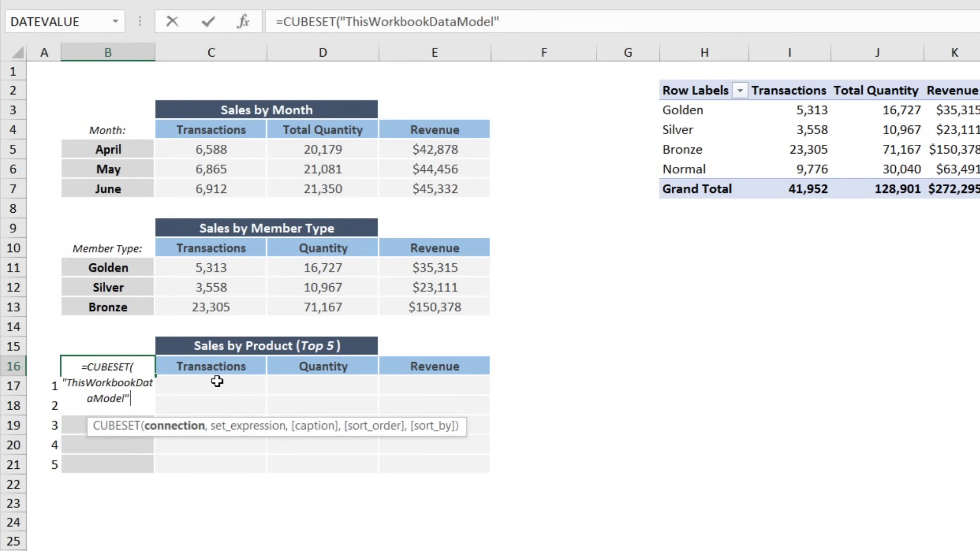
text(,)
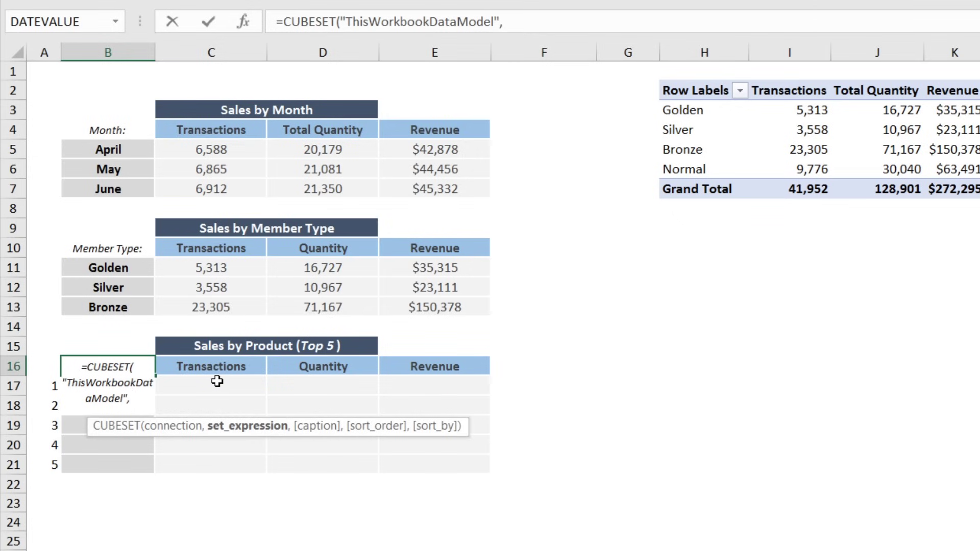
text(")
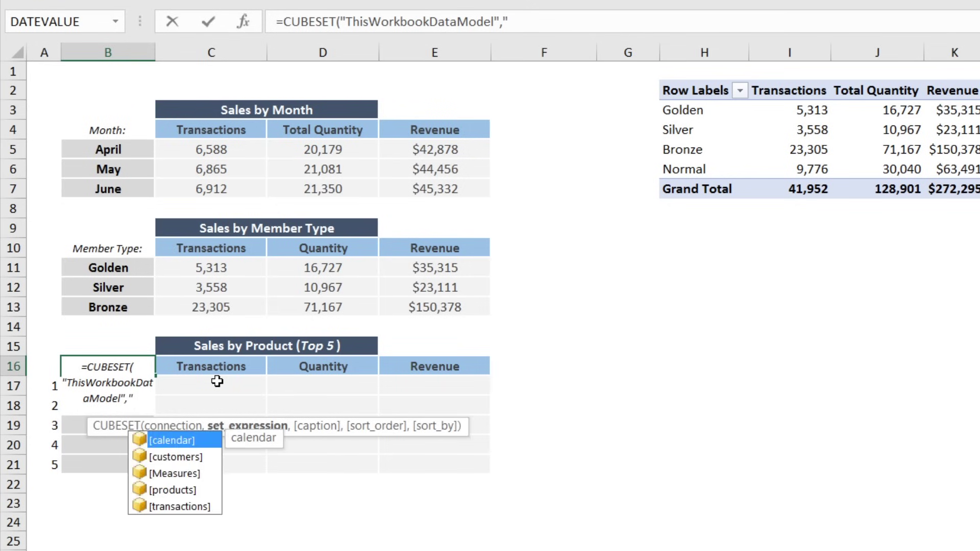
text(pro)
key(Tab)
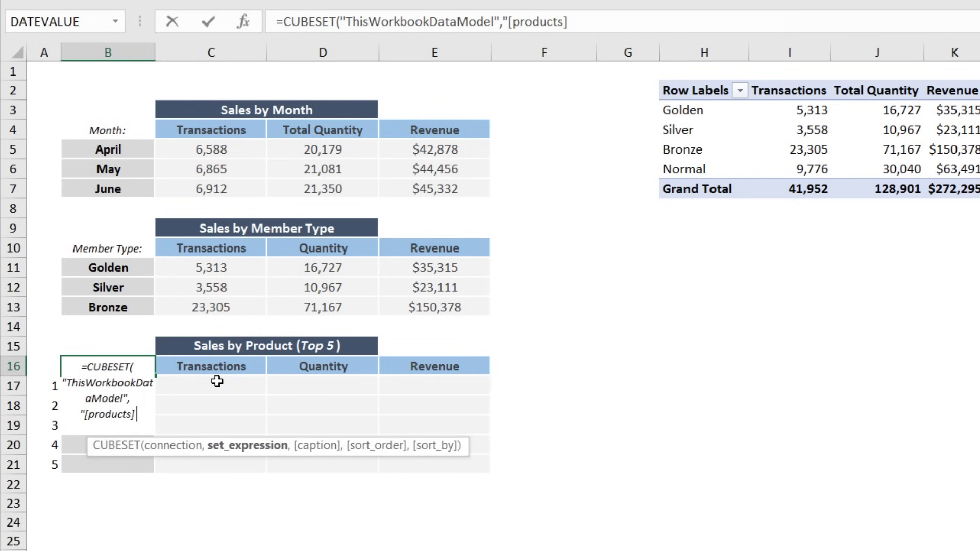
text(.)
key(Down)
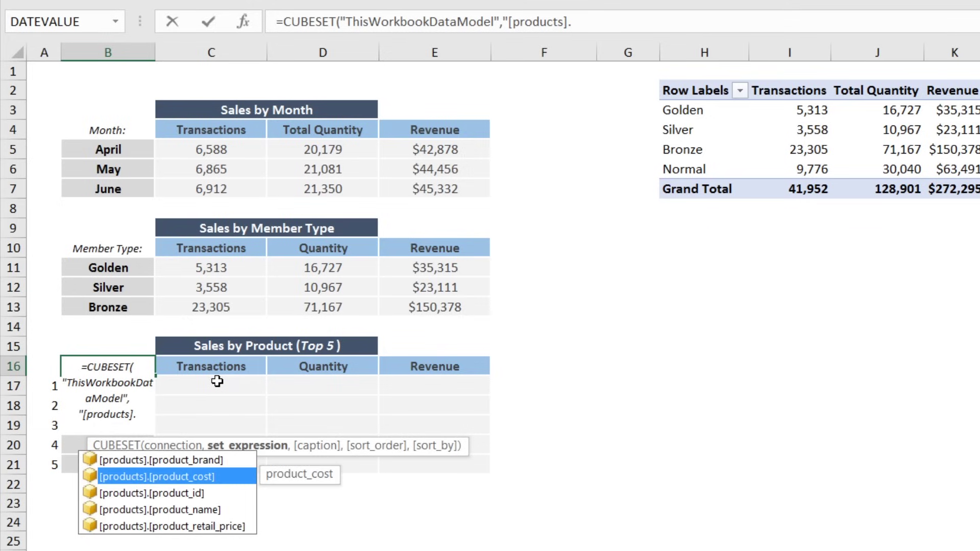
key(Up)
key(Tab)
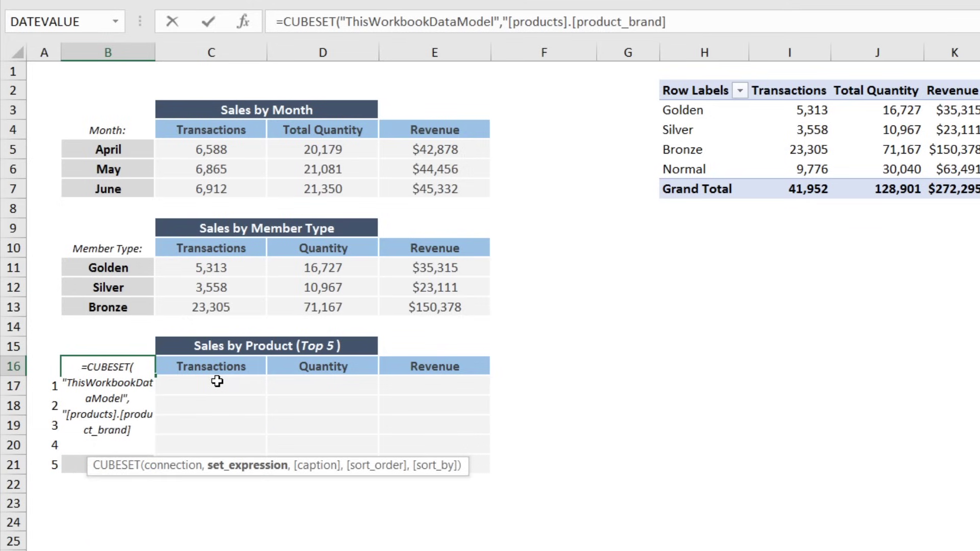
text(.)
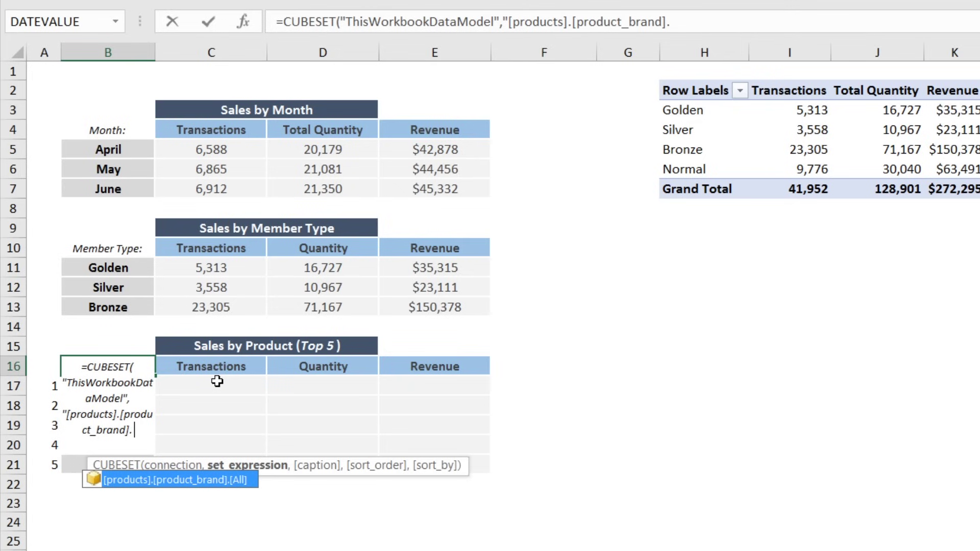
text(members)
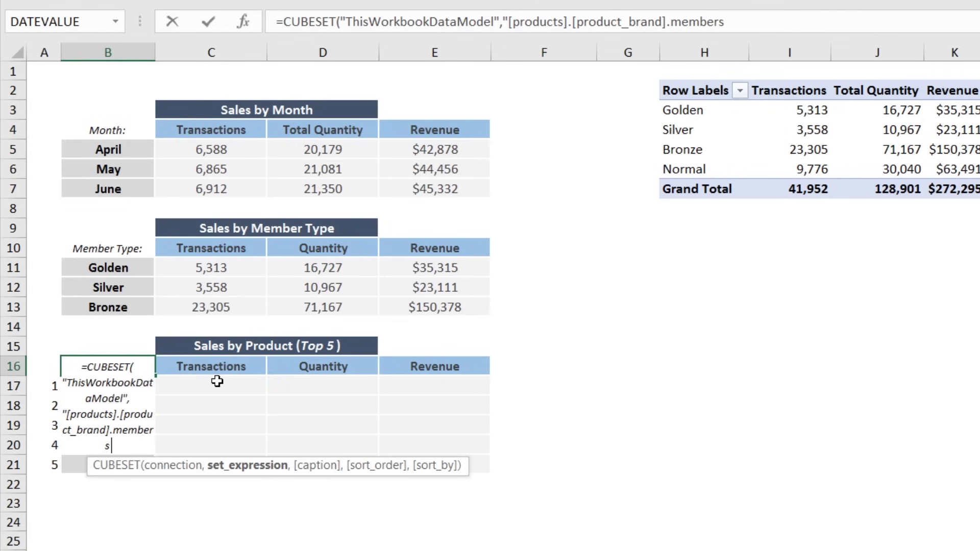
Add the caption "Brands", descending sort, and sort by [Measures].[Transactions], then commit the formula.
text(",)
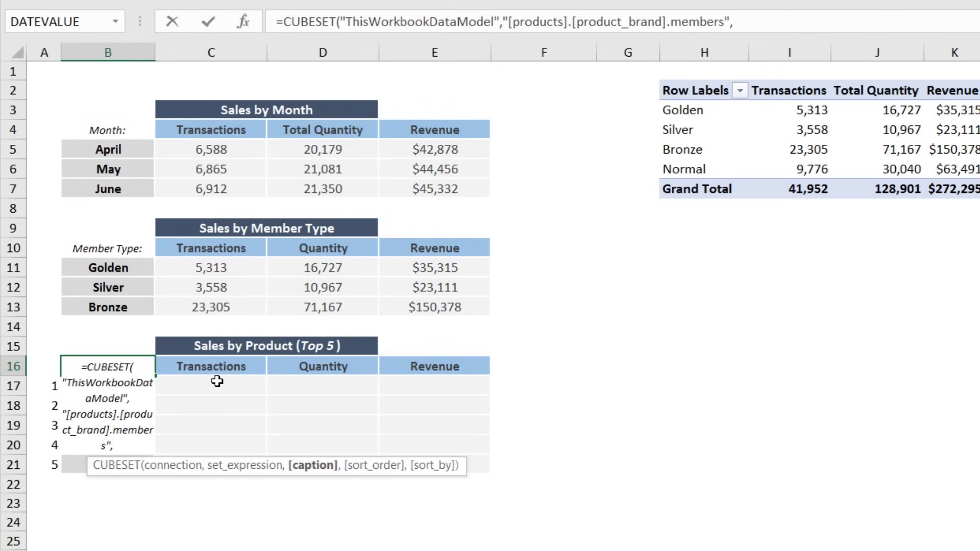
text("Brands",)
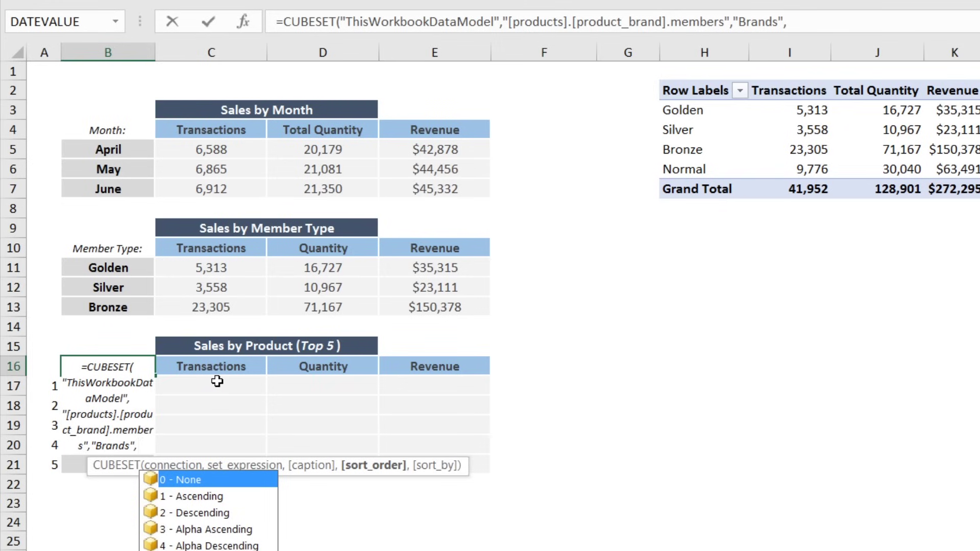
key(Down)
key(Down)
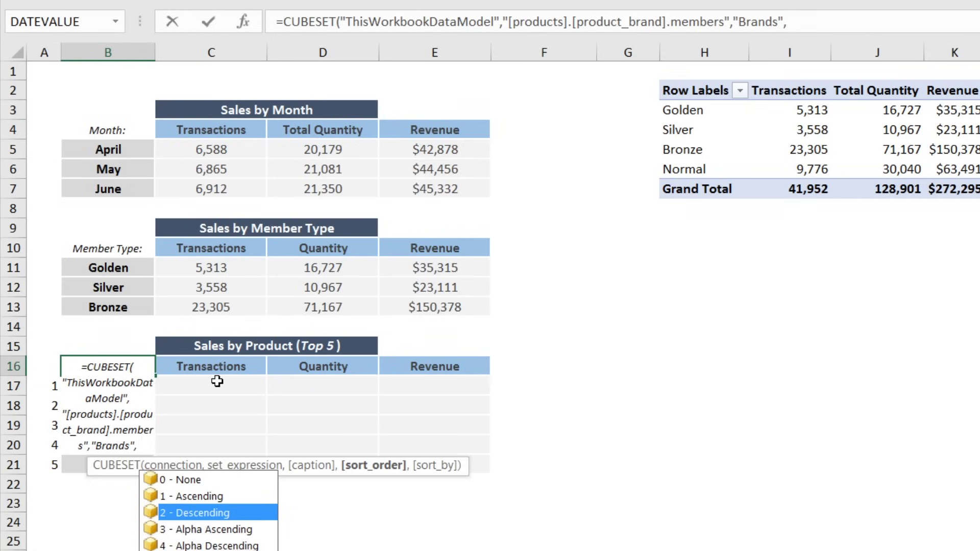
key(Tab)
text(,)
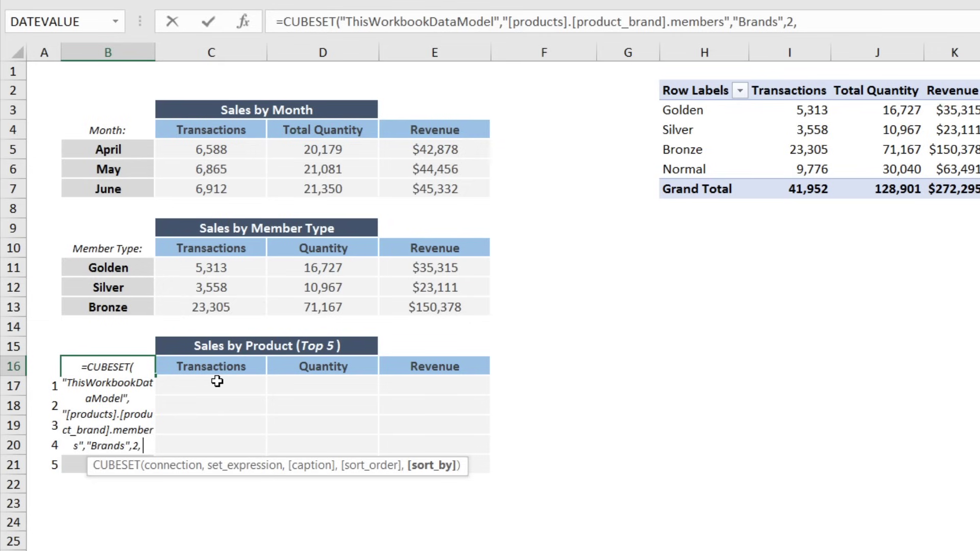
text(")
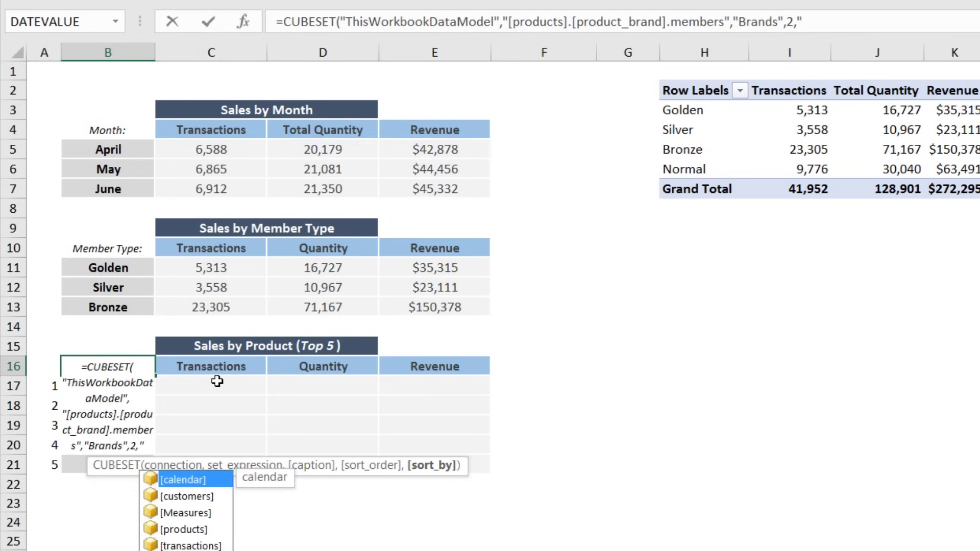
key(Down)
key(Down)
key(Tab)
text(.)
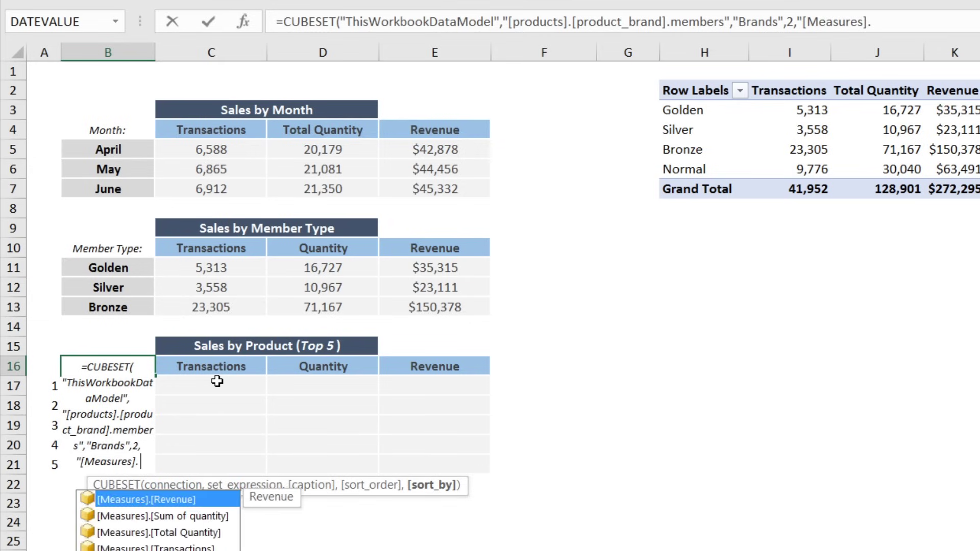
key(Down)
key(Down)
key(Down)
key(Tab)
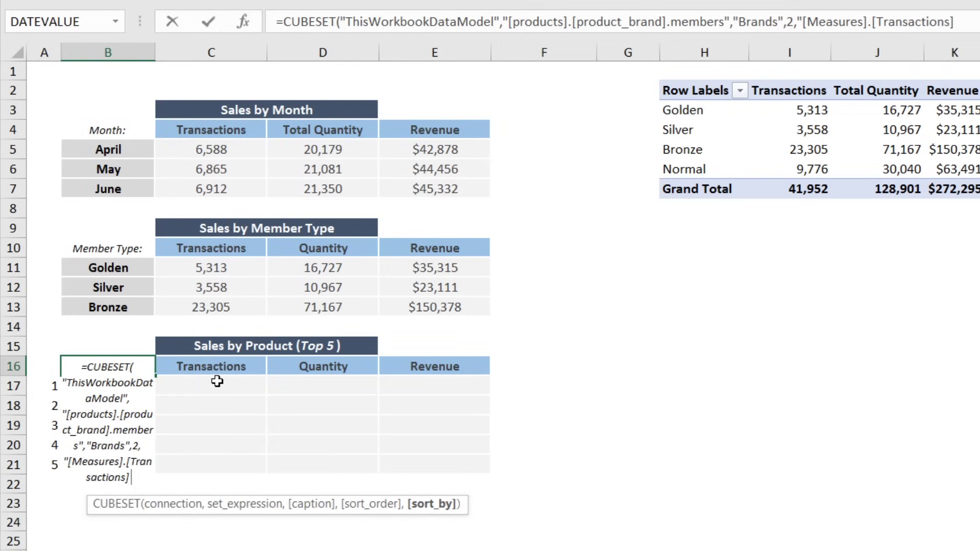
text("))
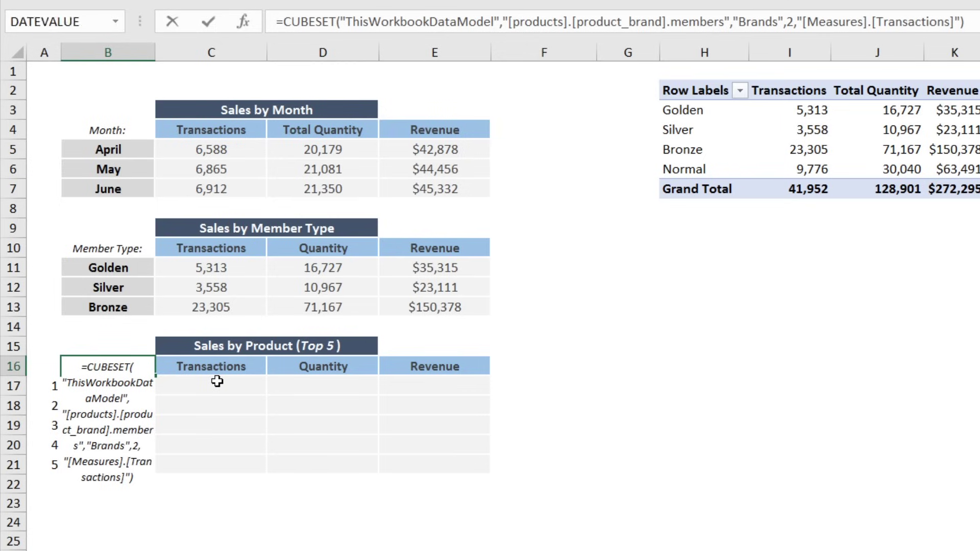
key(Return)
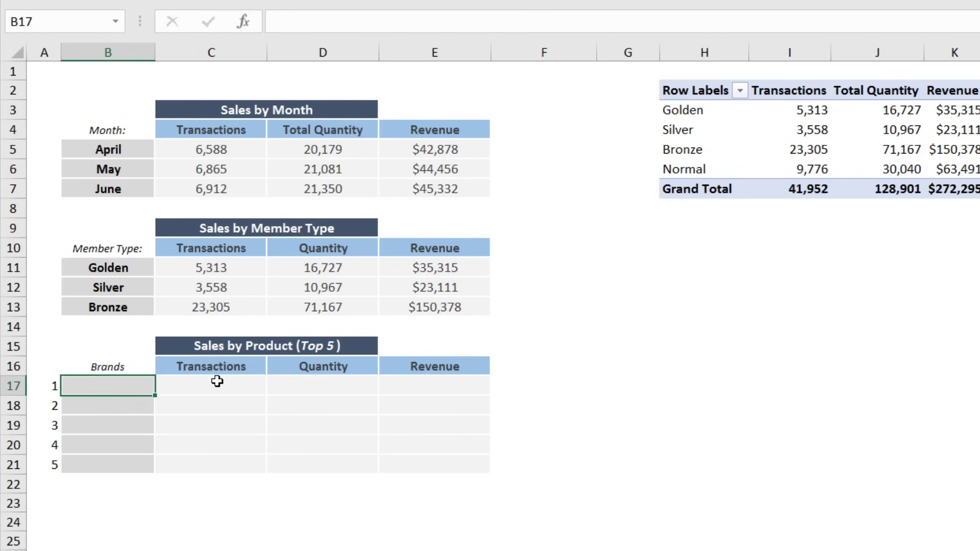
Enter =CUBERANKEDMEMBER("ThisWorkbookDataModel",$B$16,A17) in B17 after checking B16's formula.
key(Up)
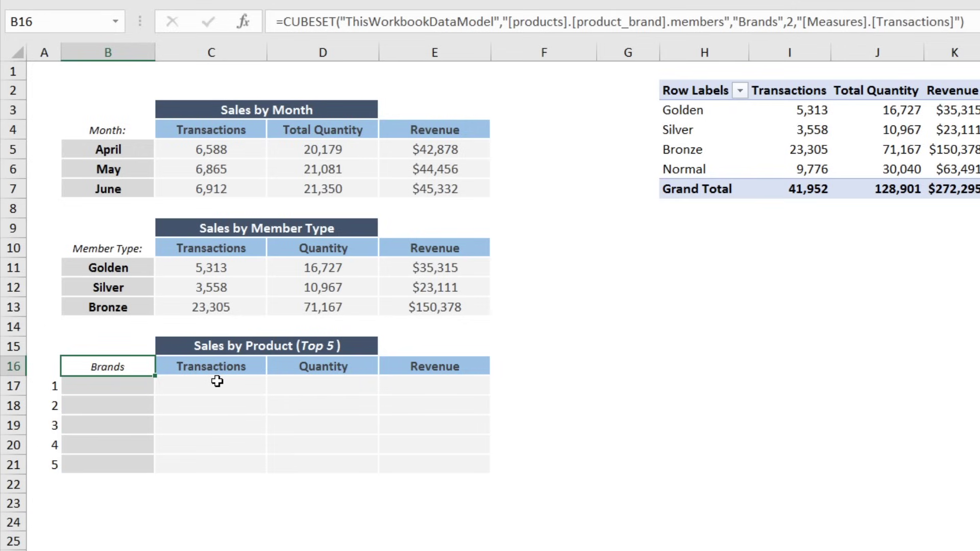
key(Down)
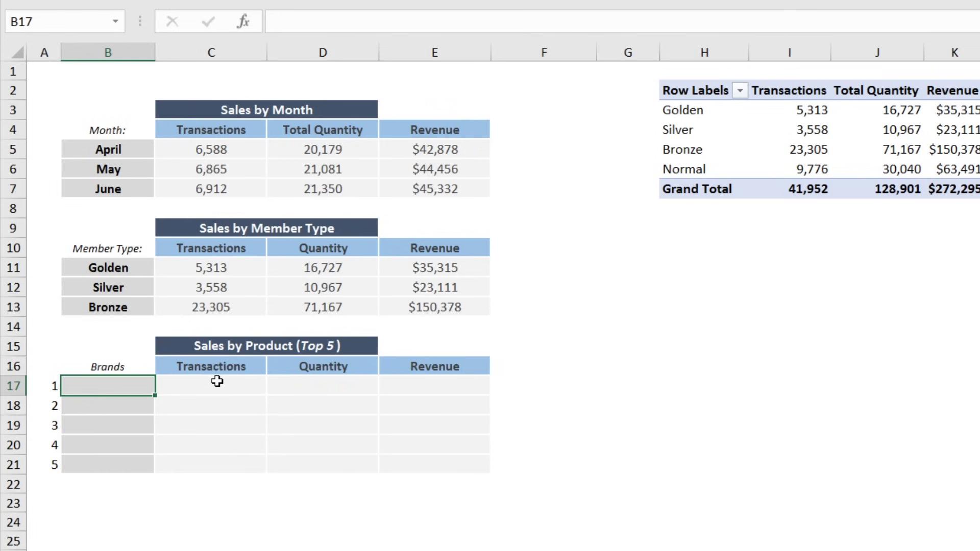
text(=)
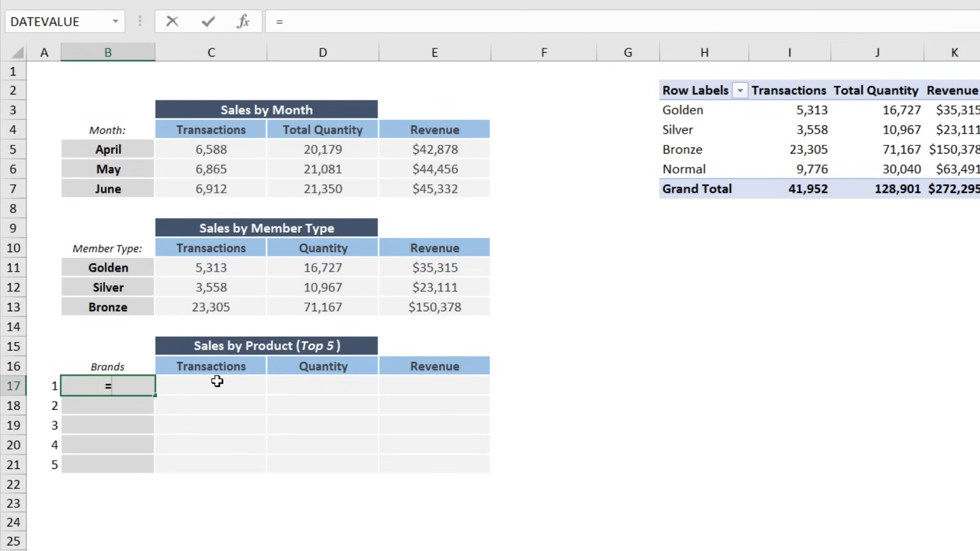
text(CUBERANKEDMEMBER)
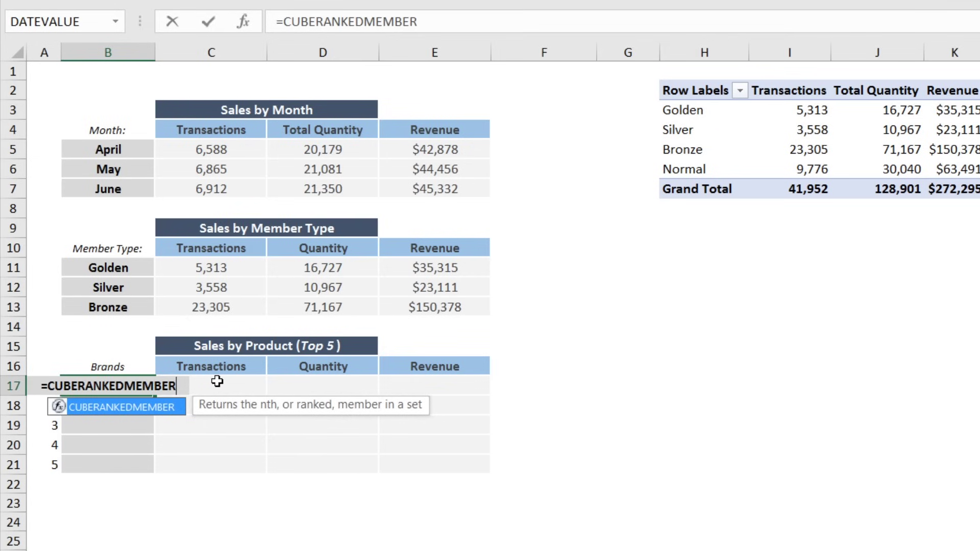
key(Tab)
text(")
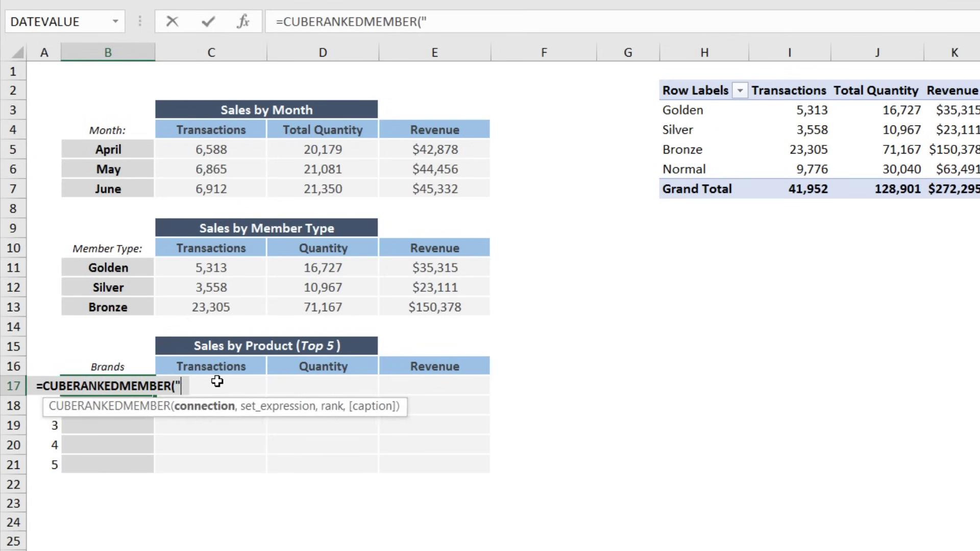
key(Tab)
text(",)
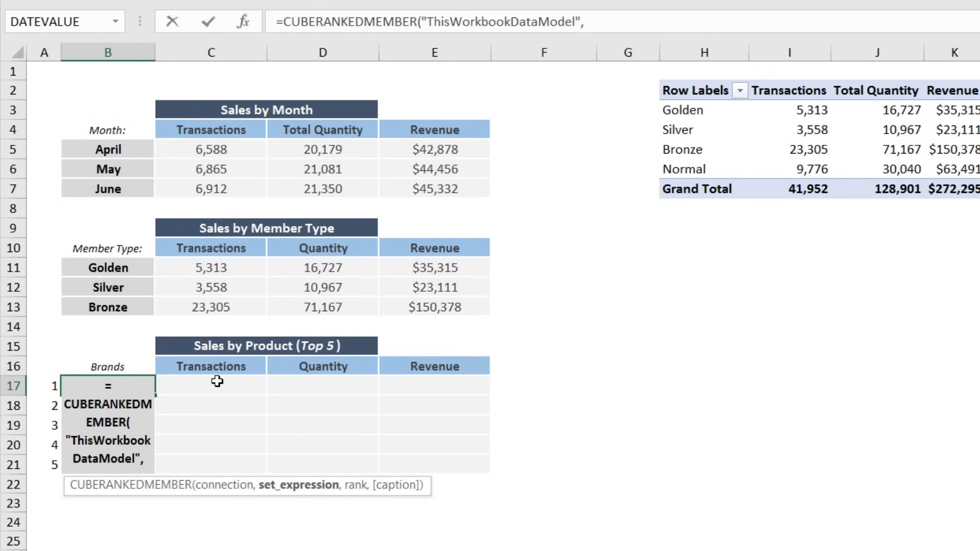
key(Up)
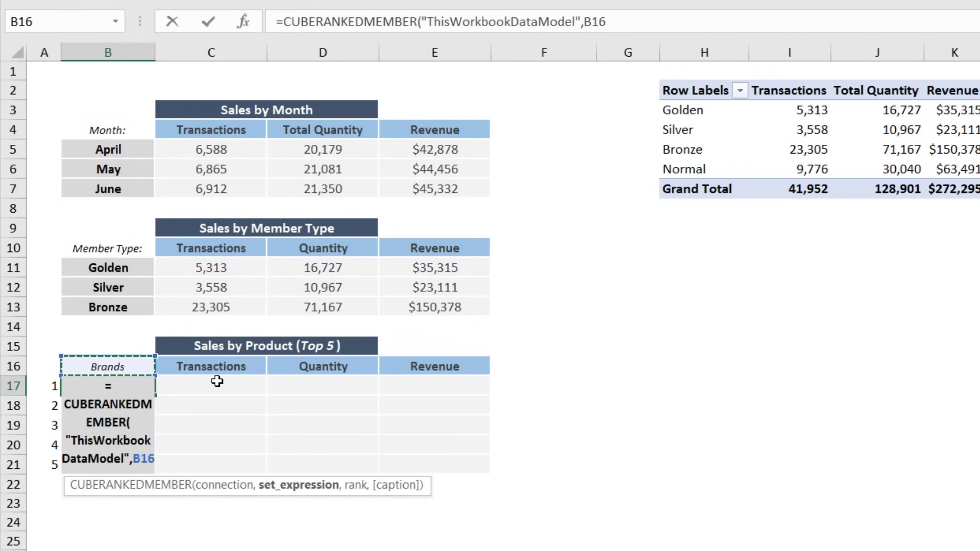
key(F4)
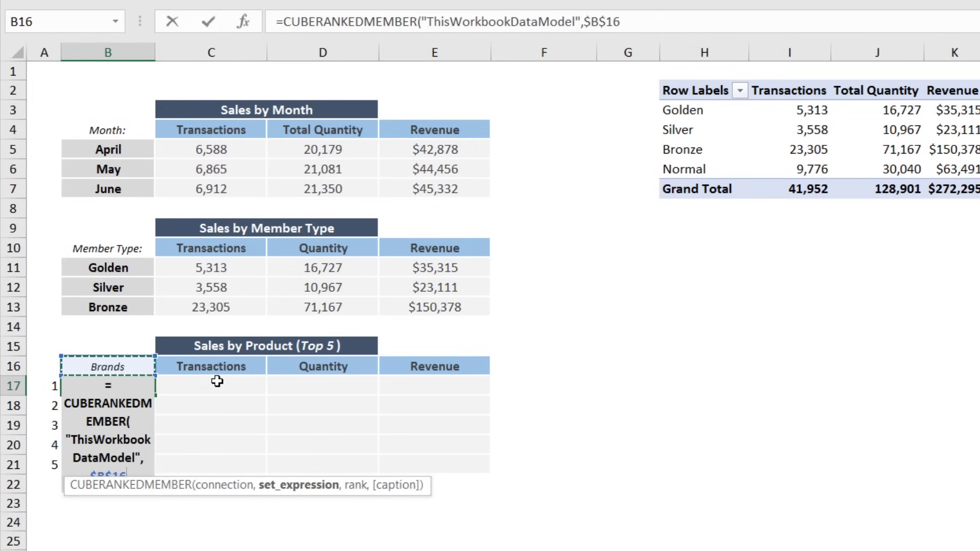
text(,)
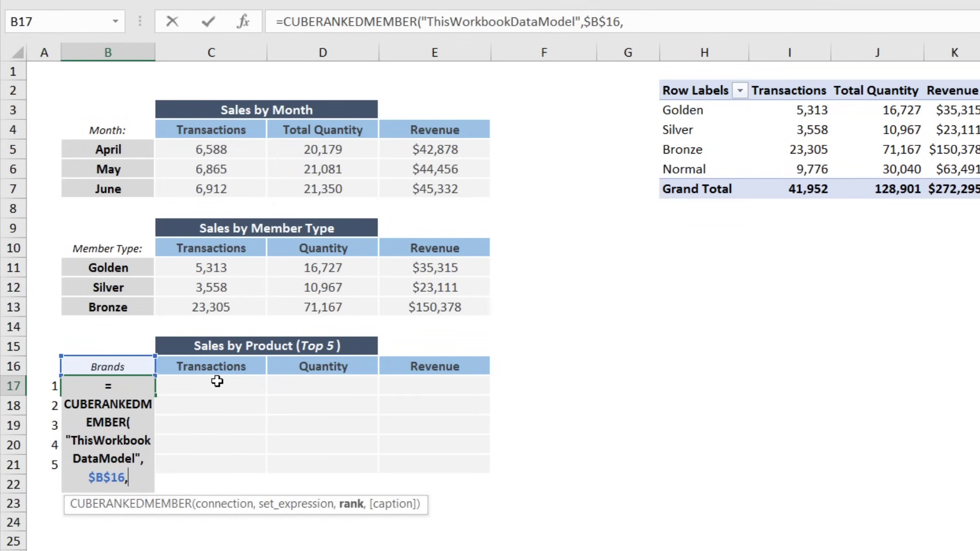
key(Left)
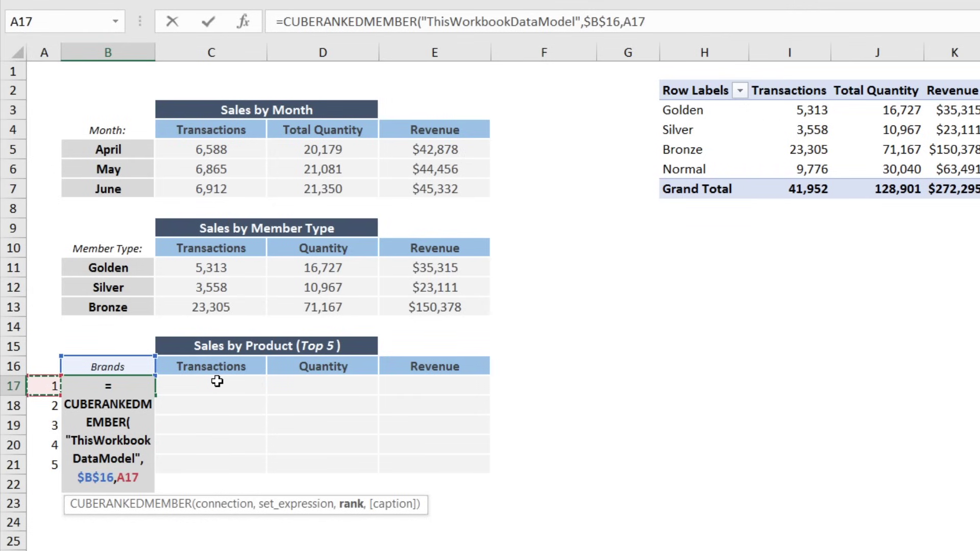
text())
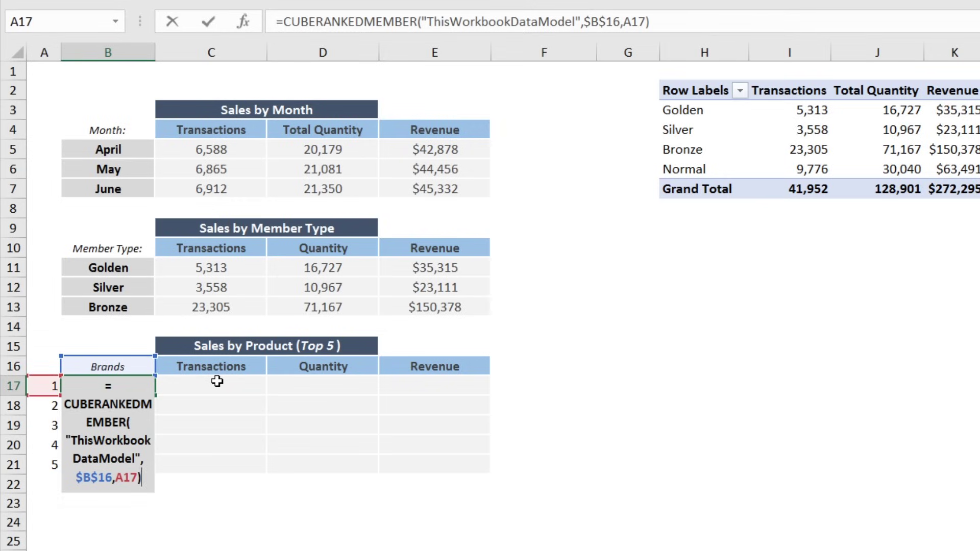
key(Return)
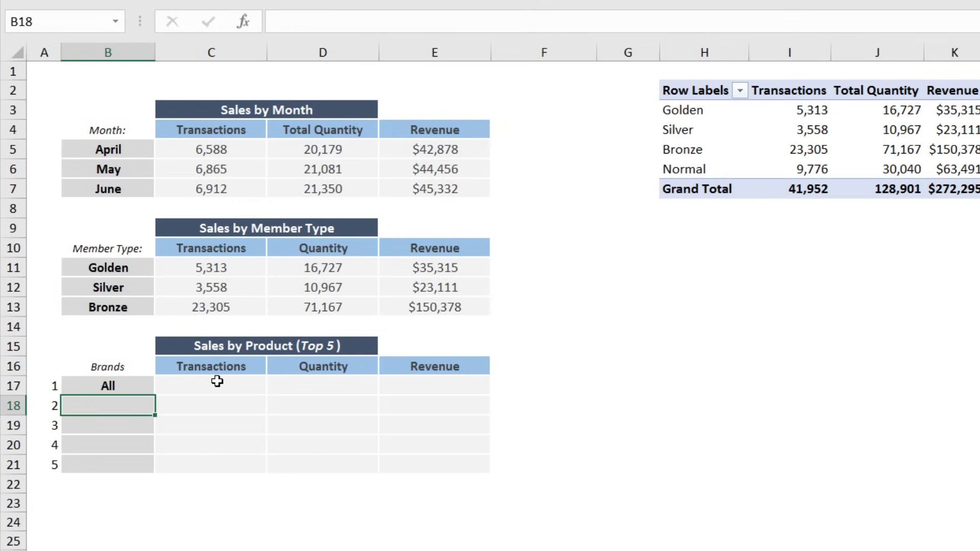
key(Up)
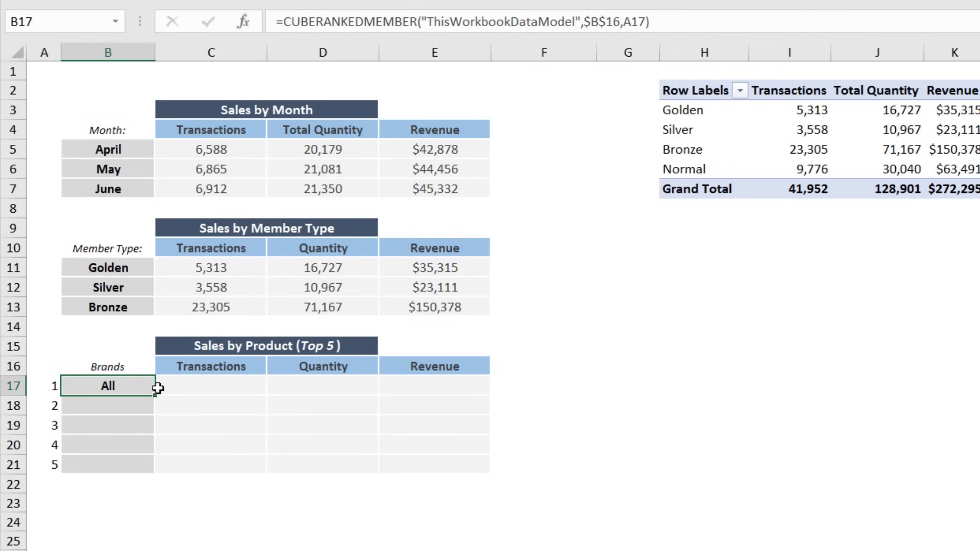
Copy the brand formula down to B21 and renumber A17:A21 as ranks 2 through 6.
drag(155, 395, 149, 473)
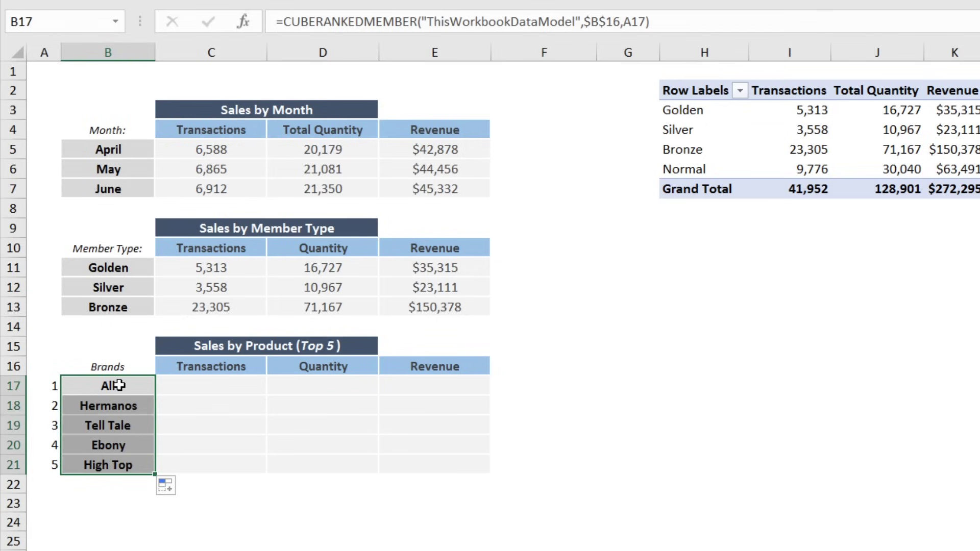
click(48, 386)
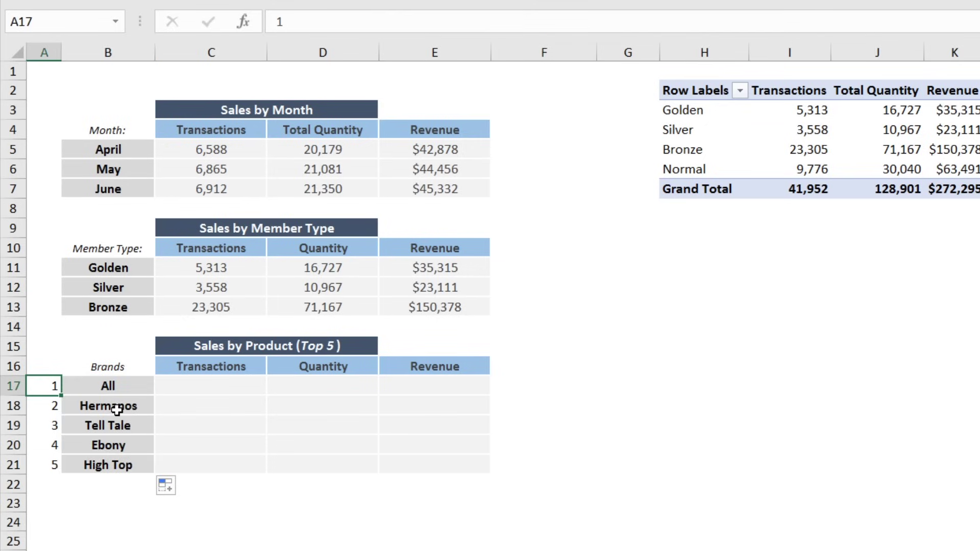
text(2)
key(Return)
text(3)
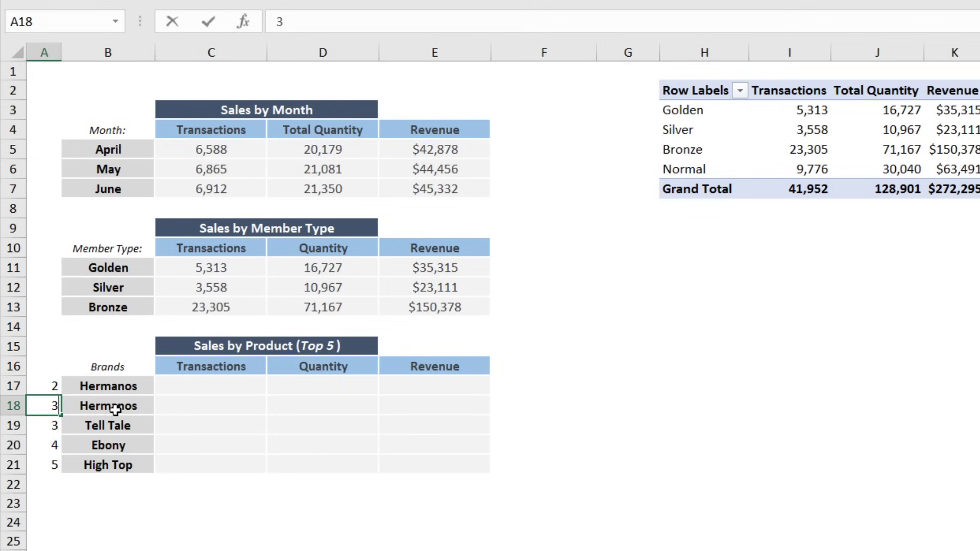
key(Return)
text(4)
key(Return)
text(5)
key(Return)
text(6)
key(Return)
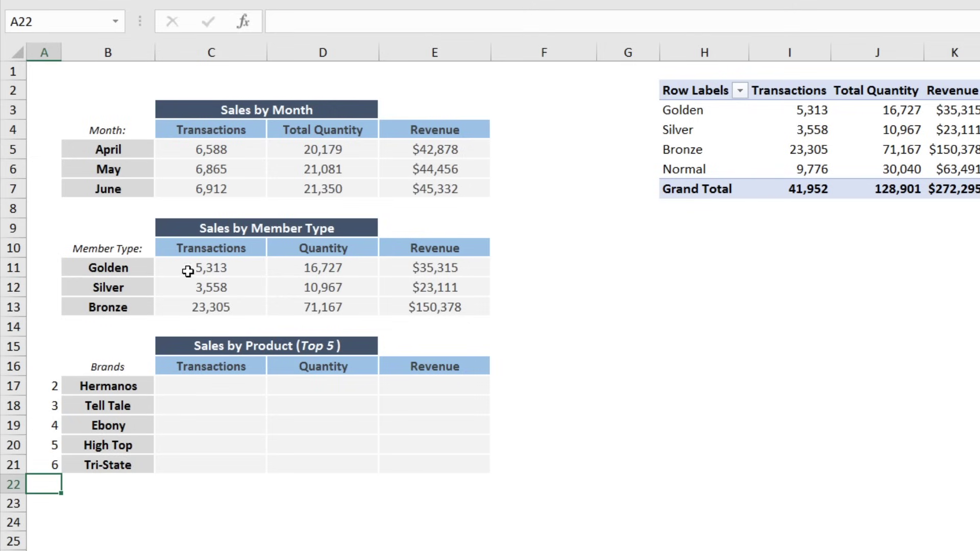
click(212, 267)
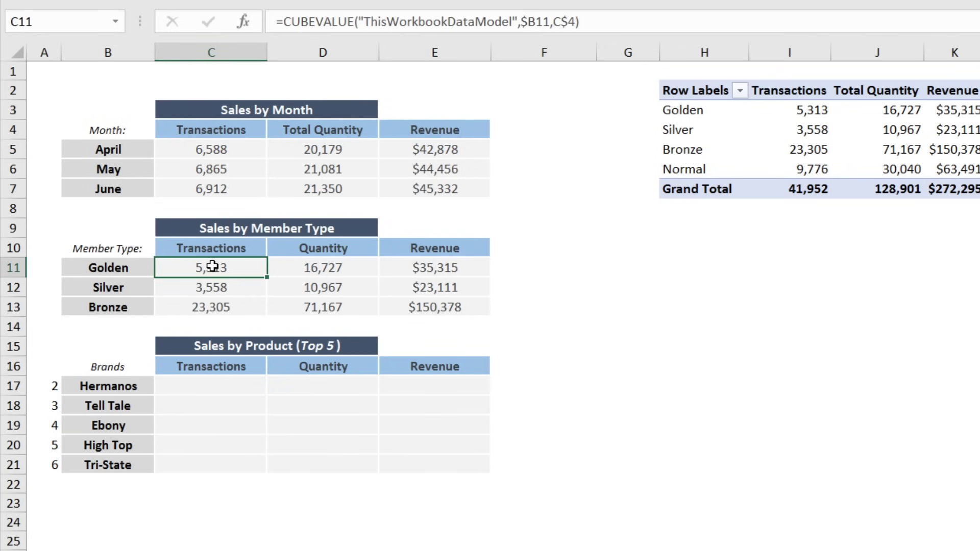
Paste C11's CUBEVALUE formula into C17 and fill it across C17:E21 for all five brands.
key(ctrl+c)
click(209, 393)
key(ctrl+v)
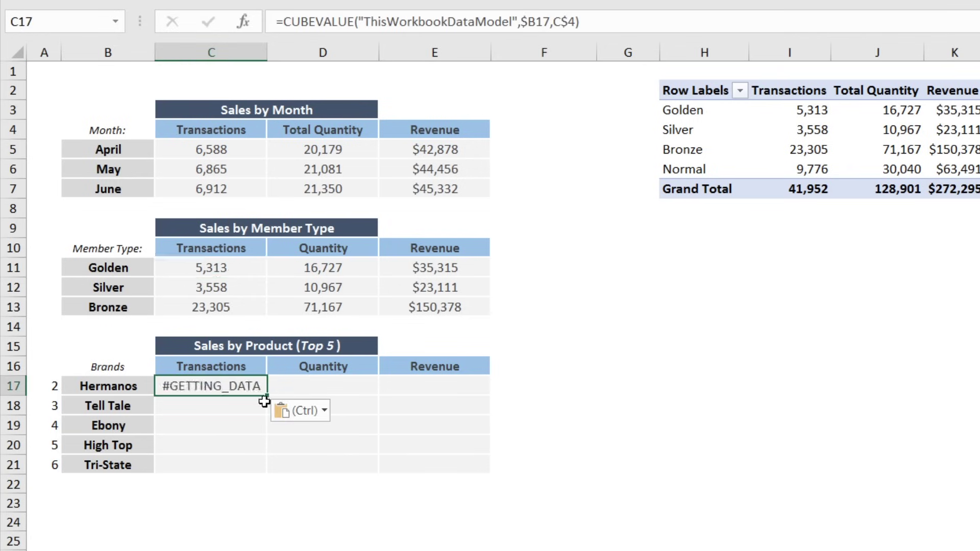
drag(266, 396, 264, 469)
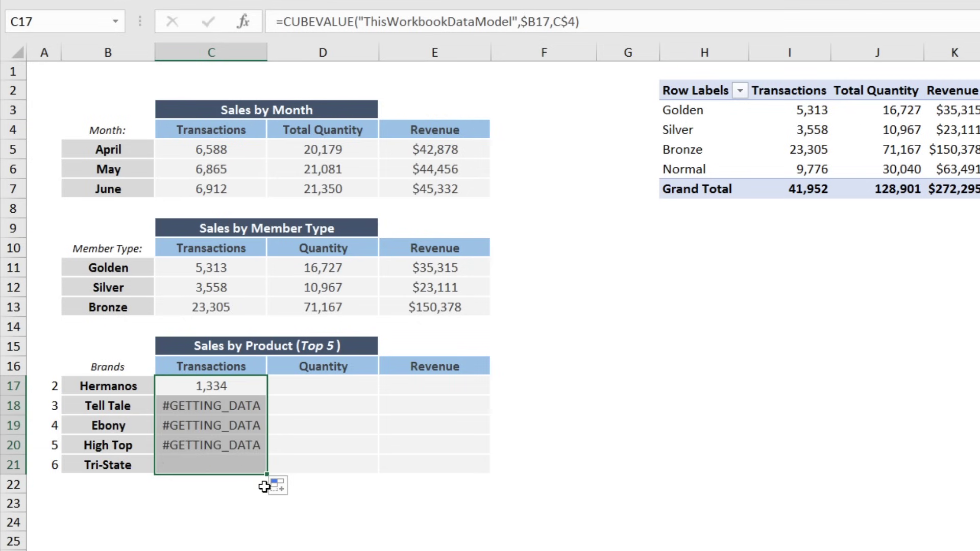
drag(338, 472, 466, 474)
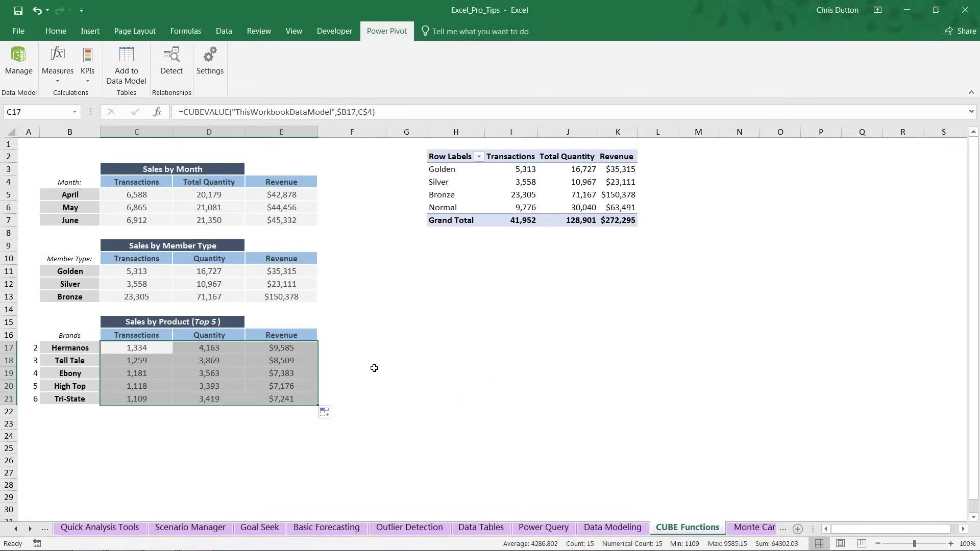
Swap member_card for product_brand in the pivot table's rows.
click(525, 191)
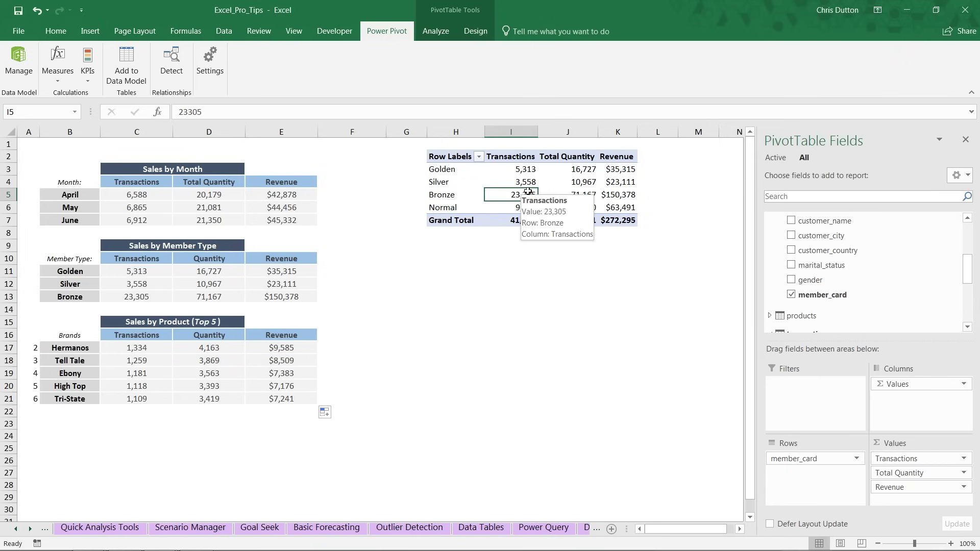
drag(795, 458, 817, 458)
click(770, 306)
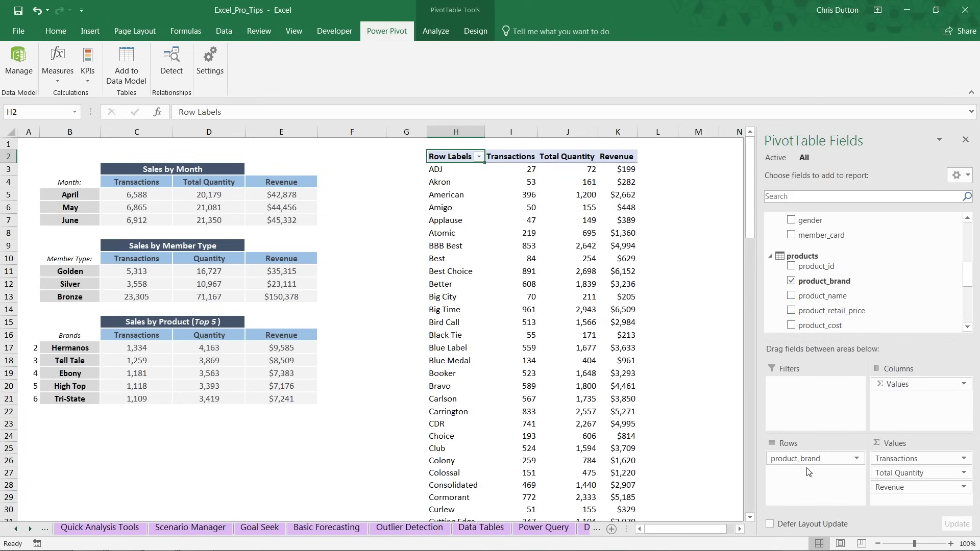
Sort the pivot's brands descending by Transactions and compare the top five with the table.
click(480, 157)
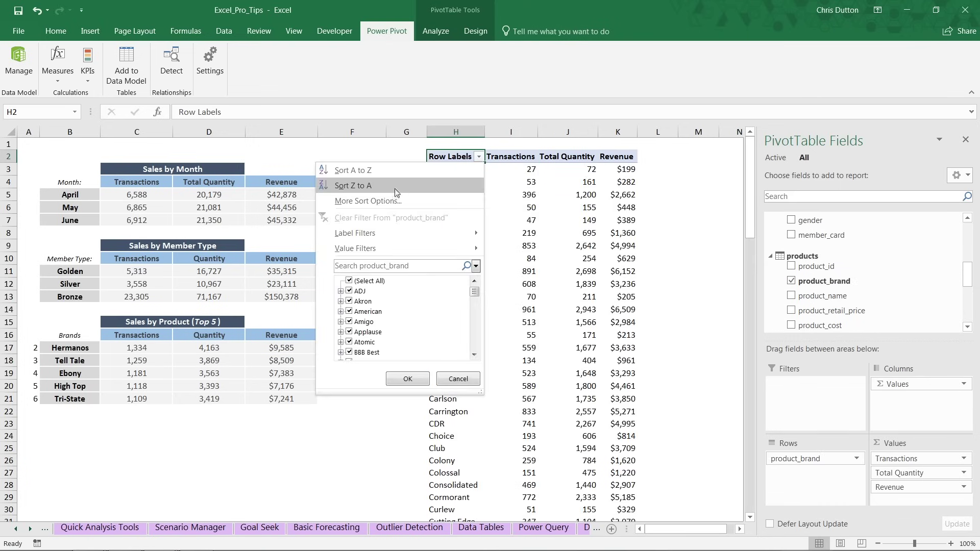
click(384, 200)
click(384, 252)
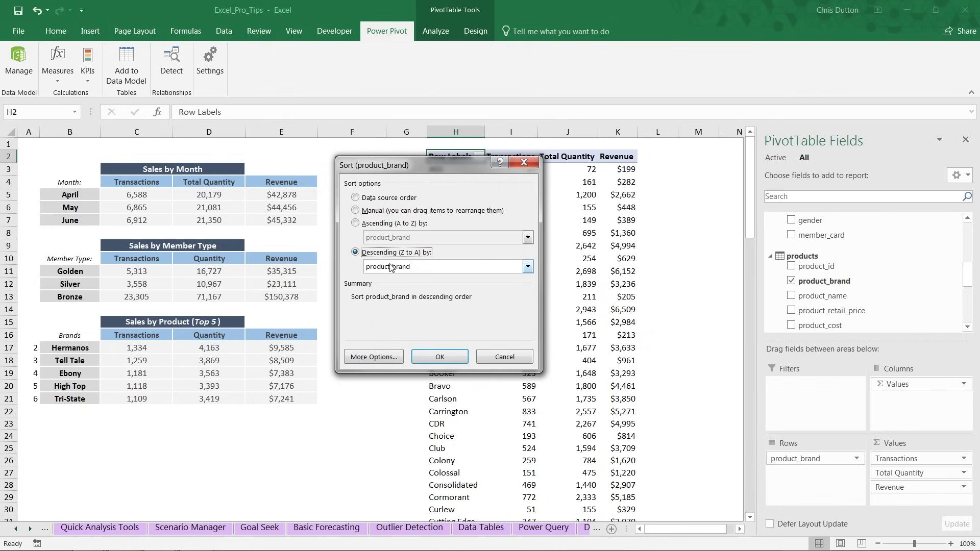
click(391, 267)
click(384, 288)
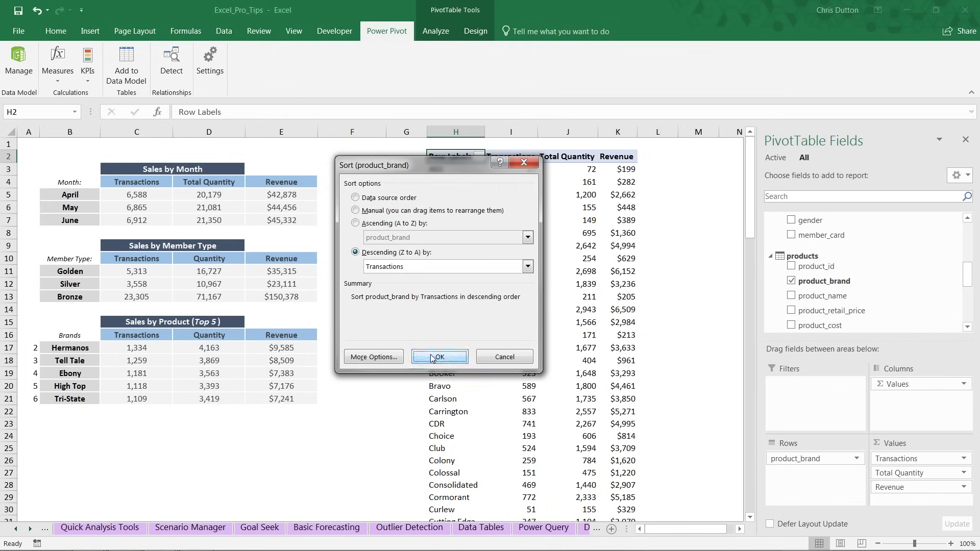
click(439, 357)
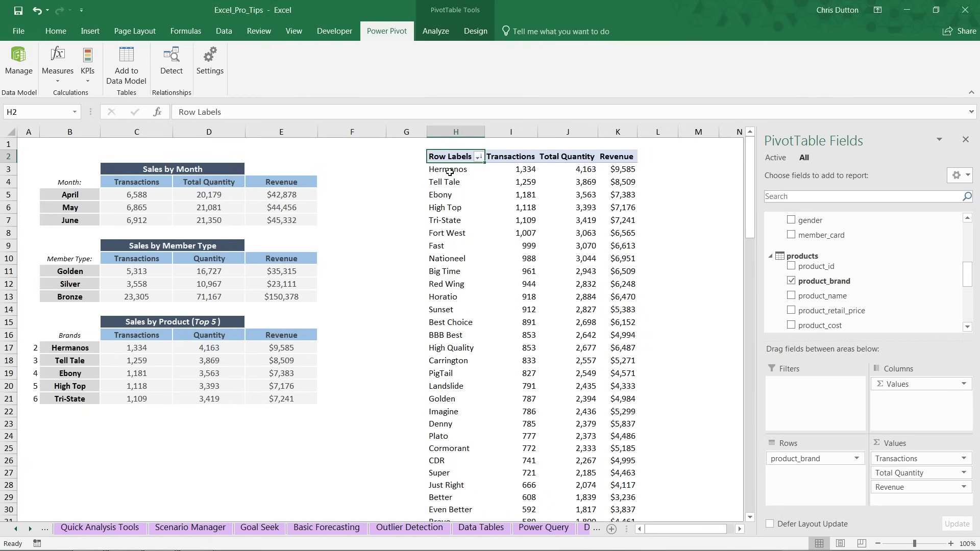
drag(450, 171, 447, 221)
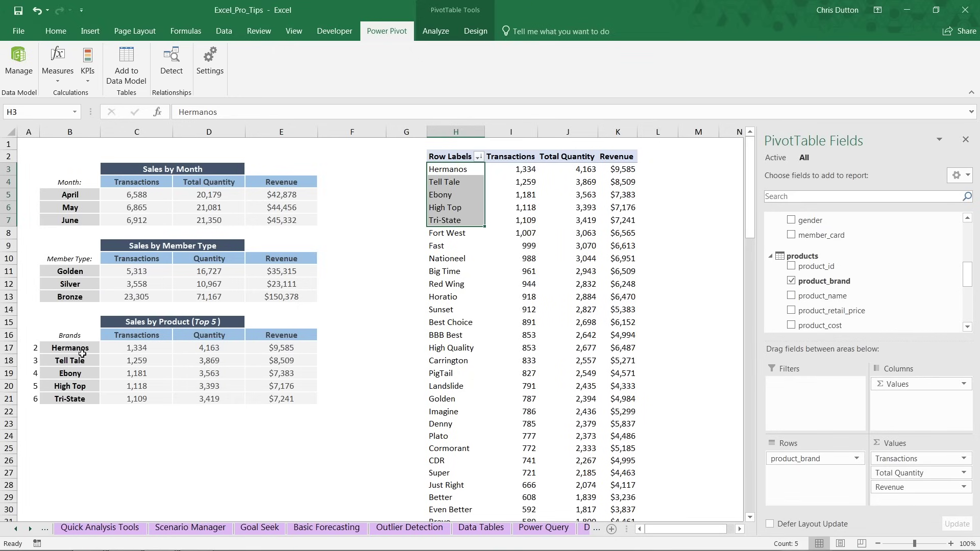
drag(503, 169, 613, 228)
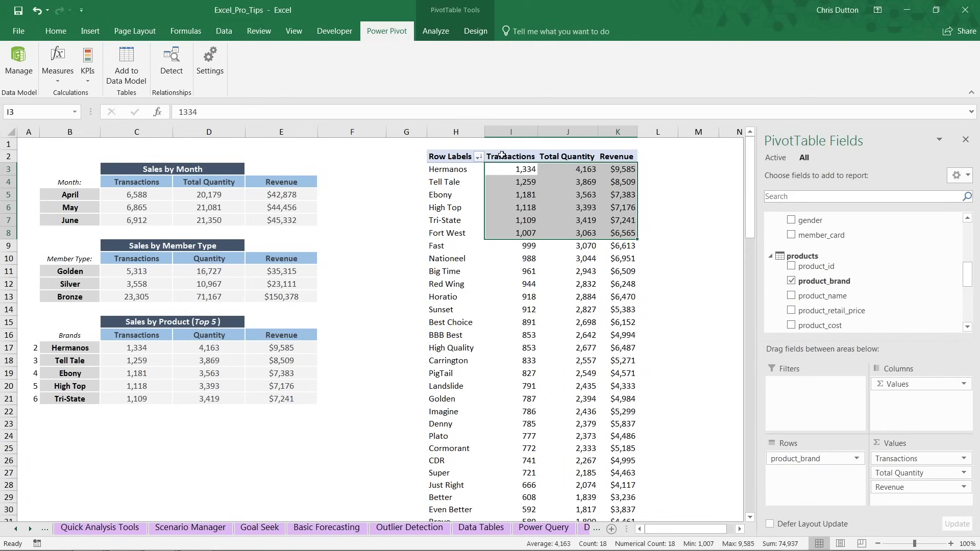
Delete columns H through K to remove the pivot table from the sheet.
key(ctrl+Page_Down)
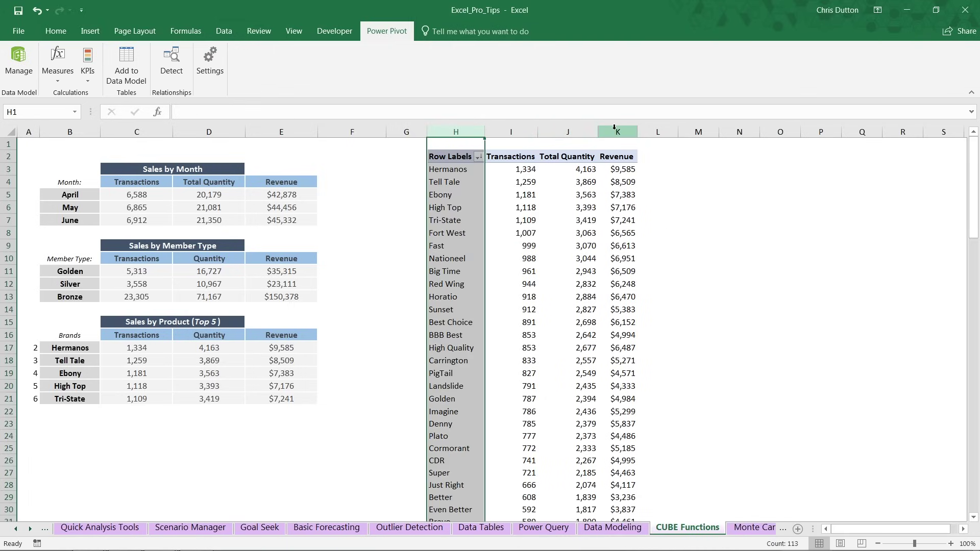
shift+click(615, 127)
right_click(615, 127)
click(639, 234)
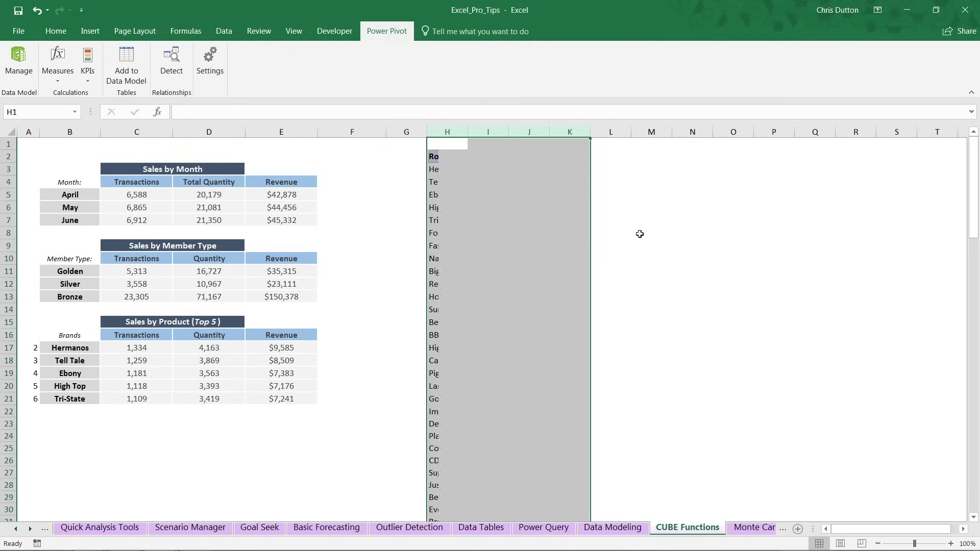
click(392, 273)
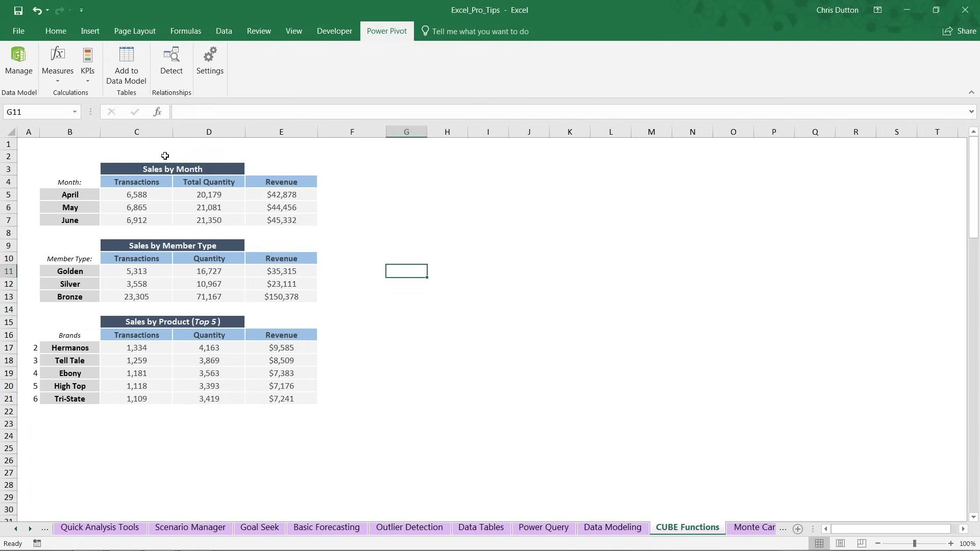